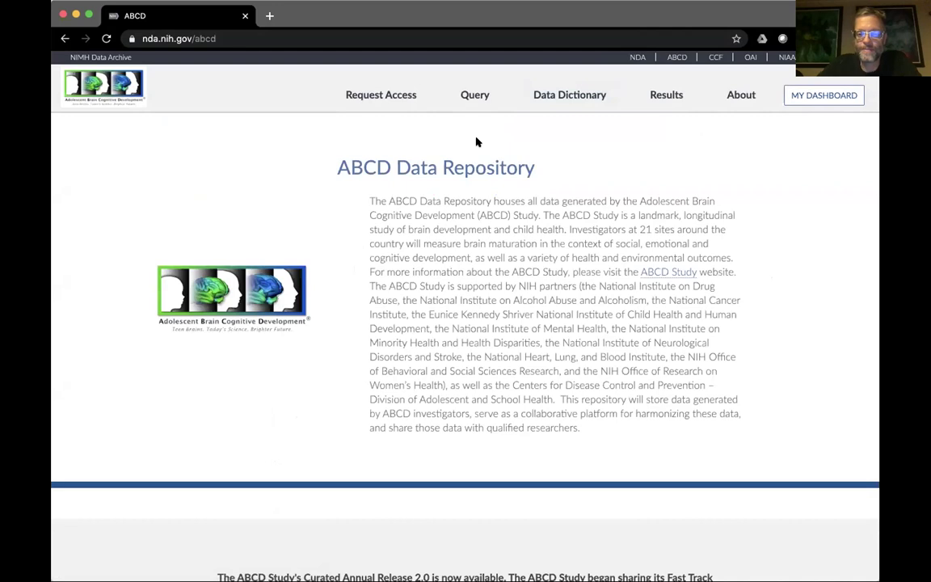
Step: Scroll the NDA ABCD page down to the ACCESS DEAP button and Login section
scroll(517, 176, "down", 4)
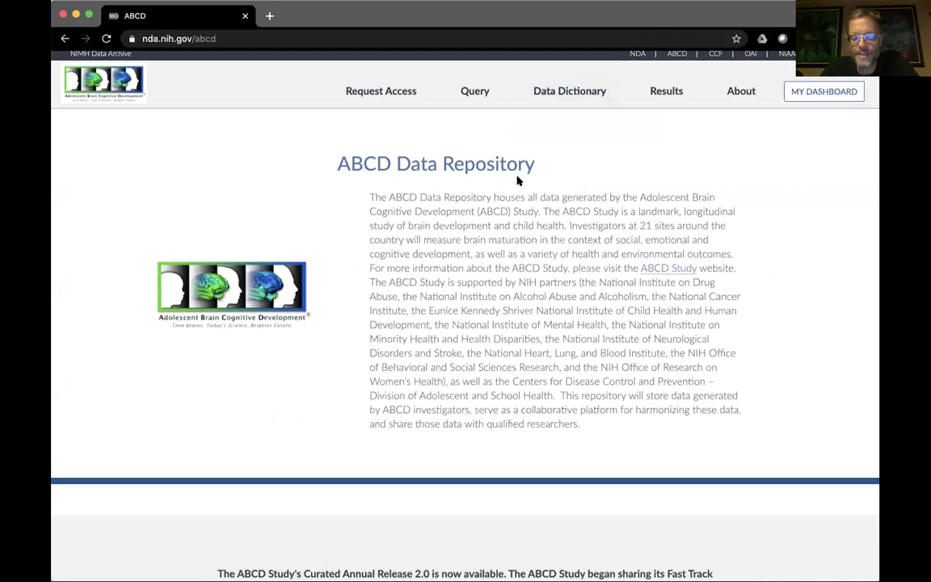
scroll(518, 179, "down", 7)
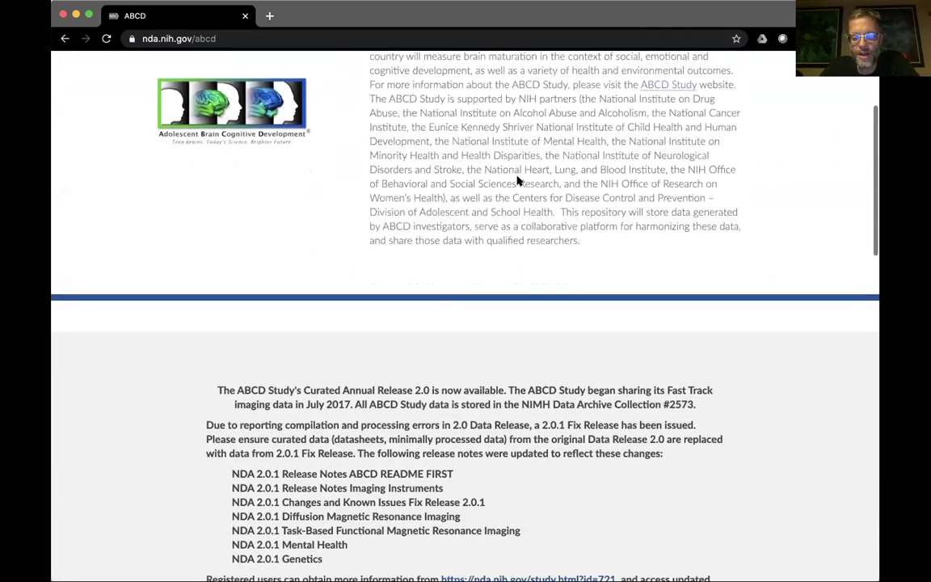
scroll(518, 180, "down", 7)
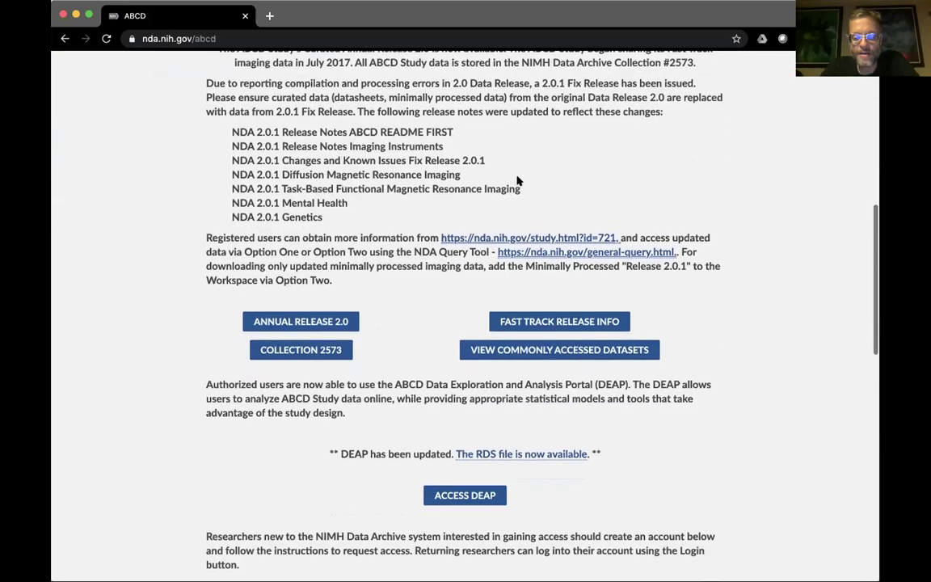
scroll(518, 179, "down", 1)
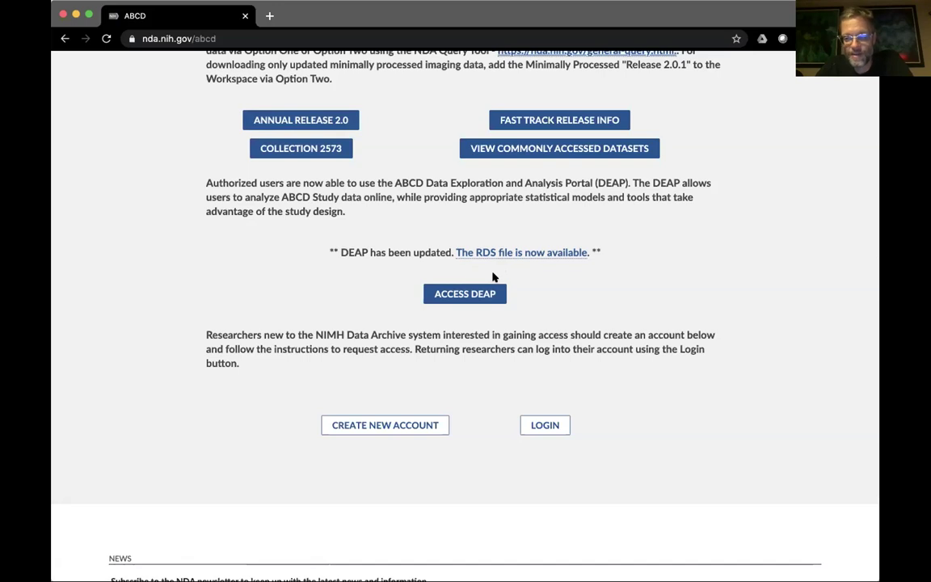
Step: Open DEAP from the ABCD page and log in with the saved NDA username and autofilled password
left_click(457, 294)
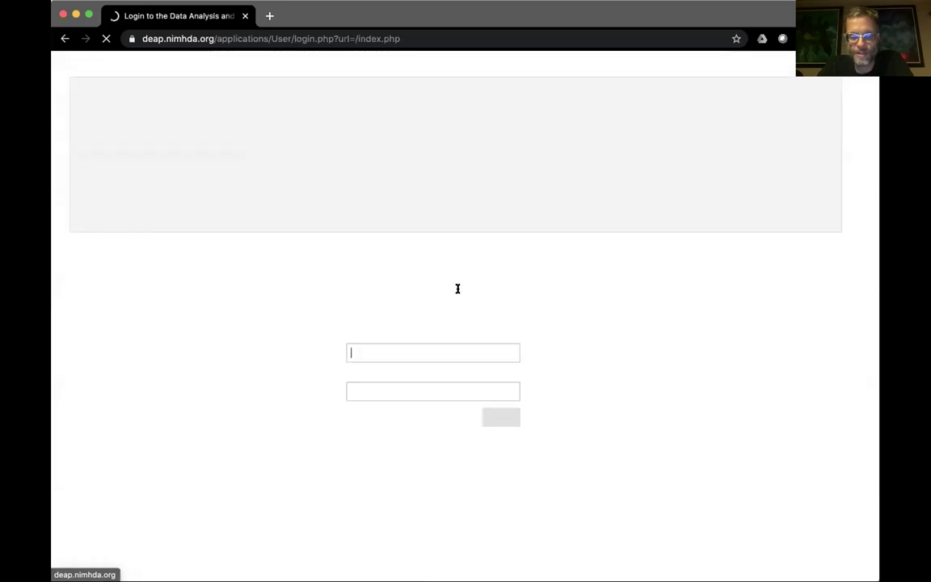
left_click(441, 348)
type("wesleyt")
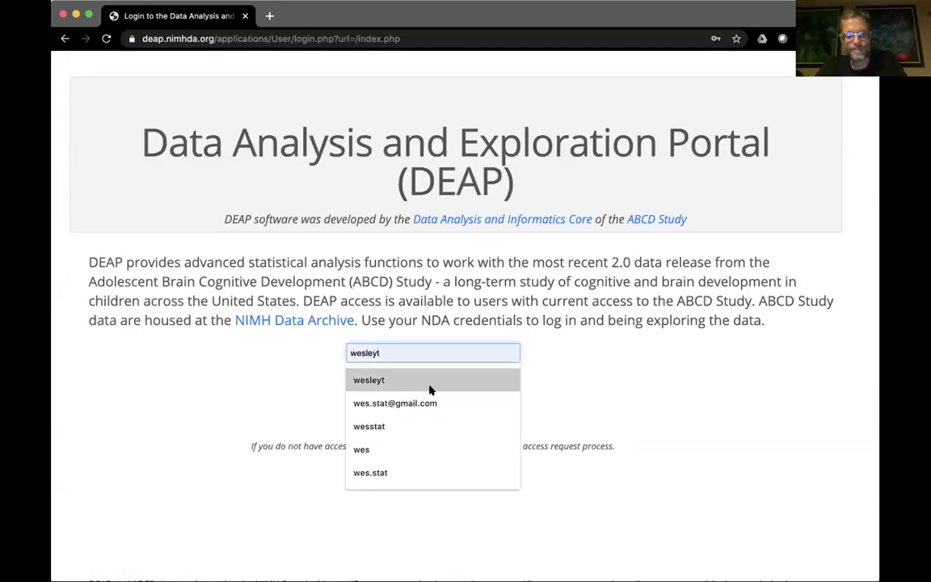
left_click(431, 386)
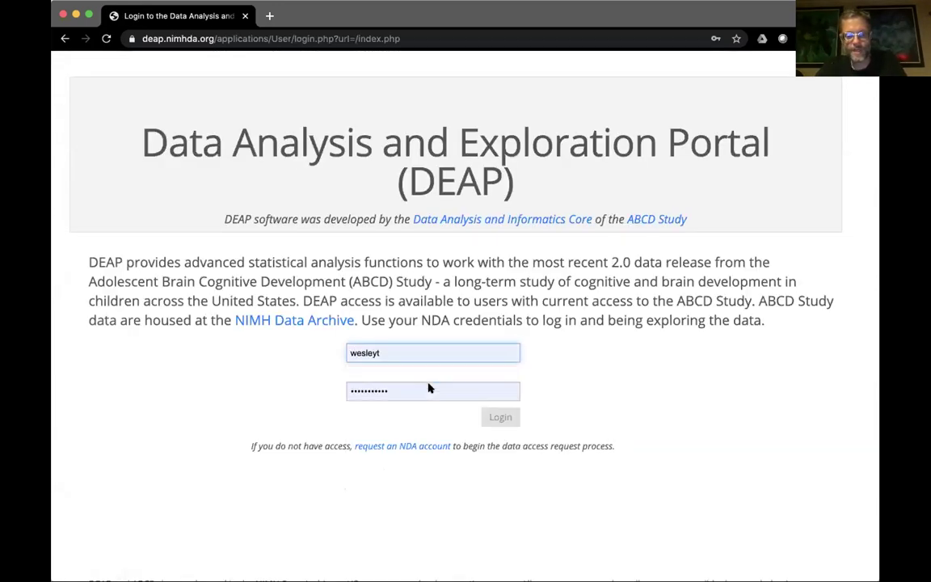
left_click(501, 417)
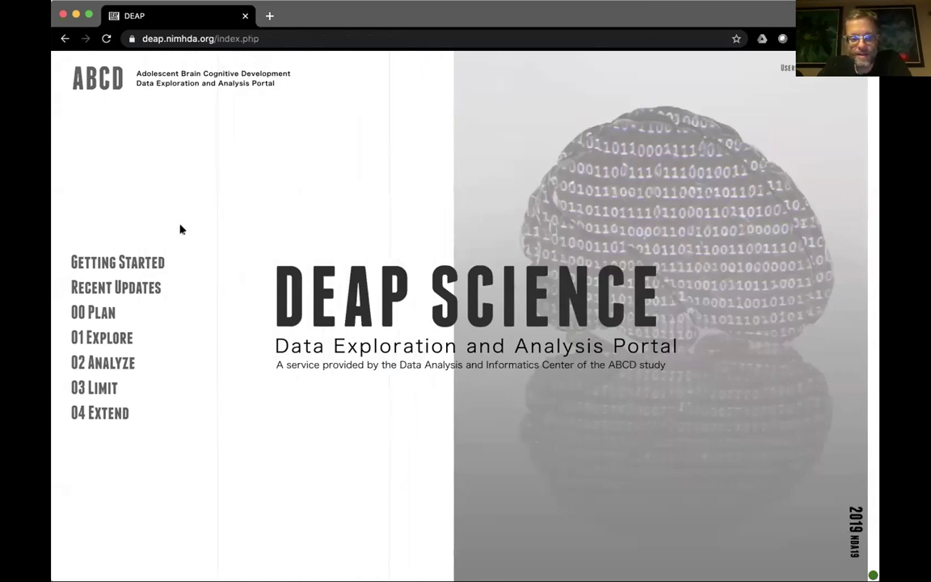
Step: Read through the DEAP Help sections under Getting Started, then return to the home page
left_click(108, 261)
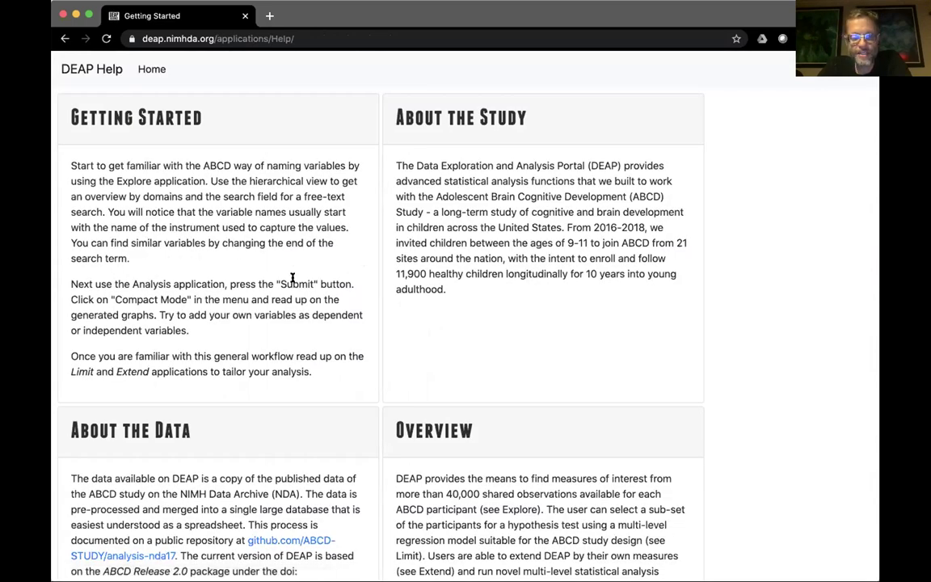
scroll(292, 278, "down", 2)
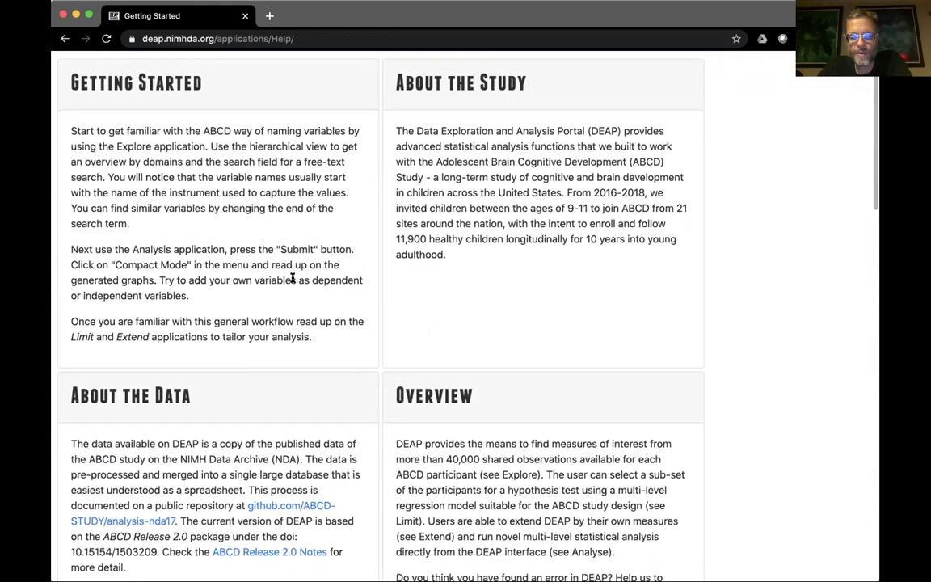
scroll(292, 278, "down", 3)
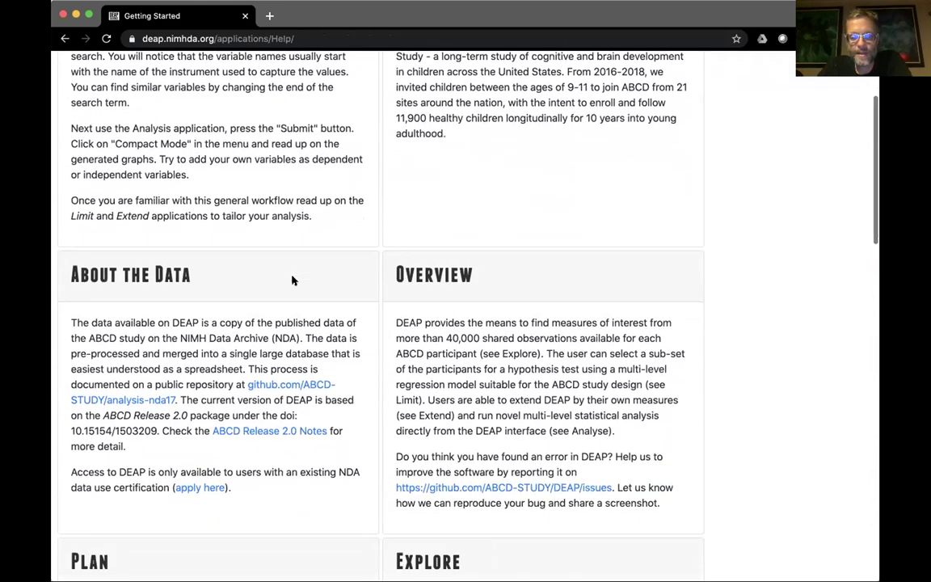
scroll(292, 280, "down", 5)
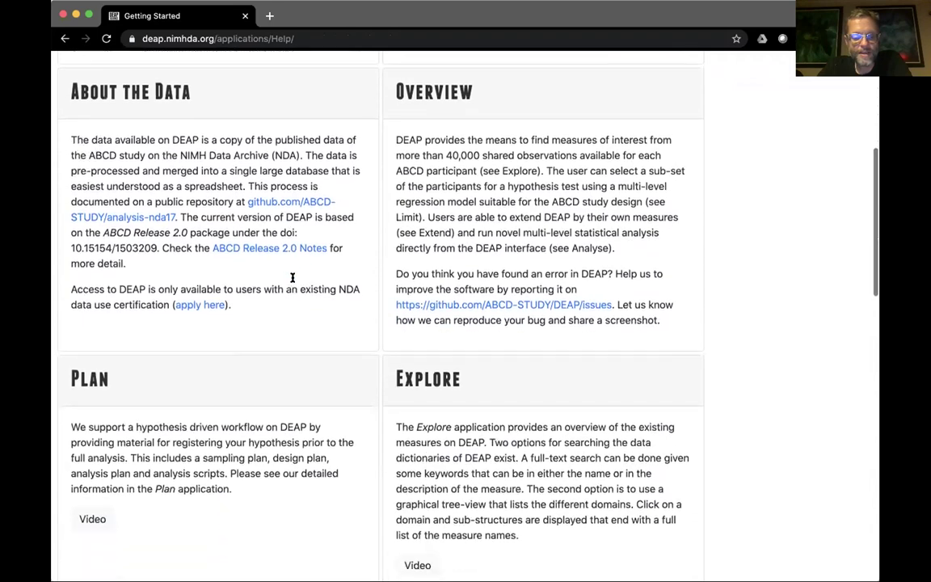
scroll(292, 279, "down", 16)
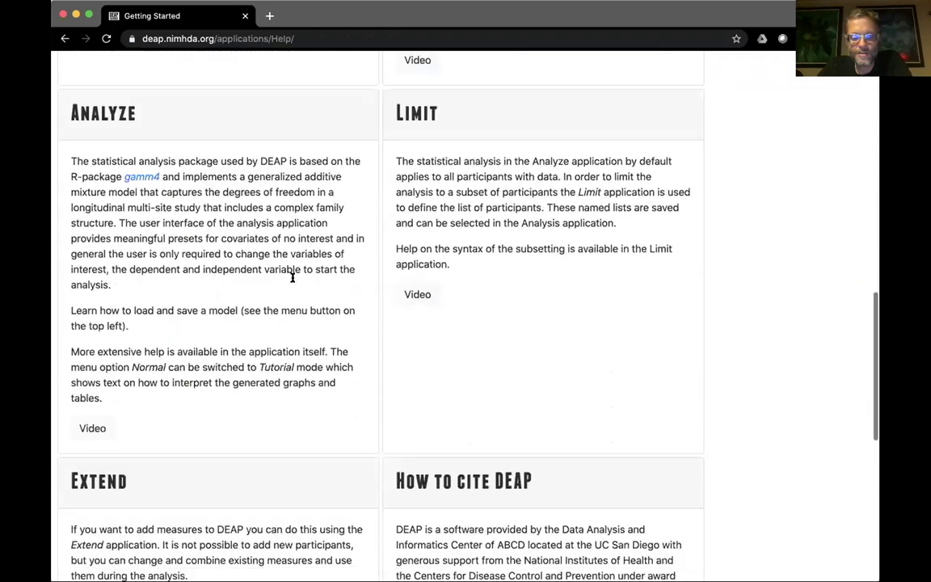
scroll(293, 279, "down", 8)
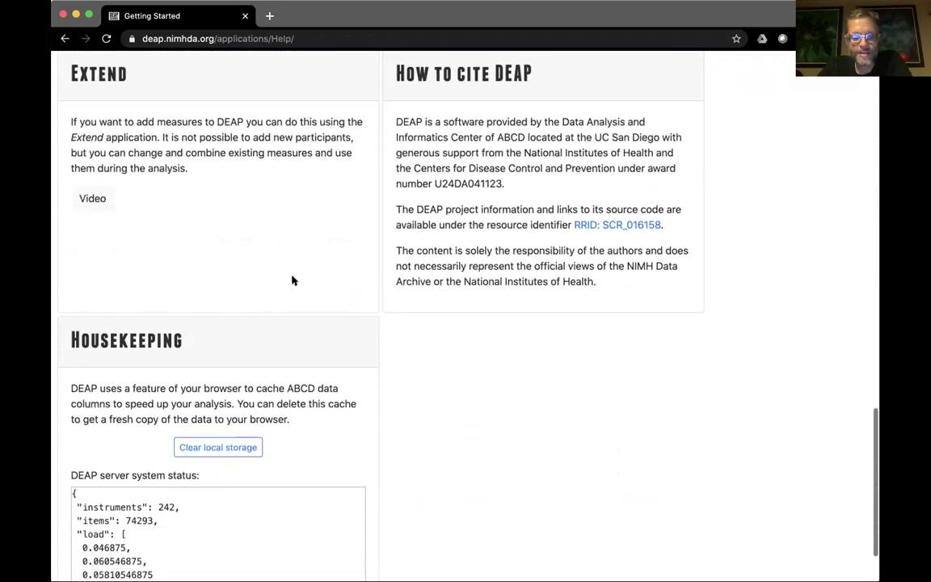
scroll(289, 305, "up", 20)
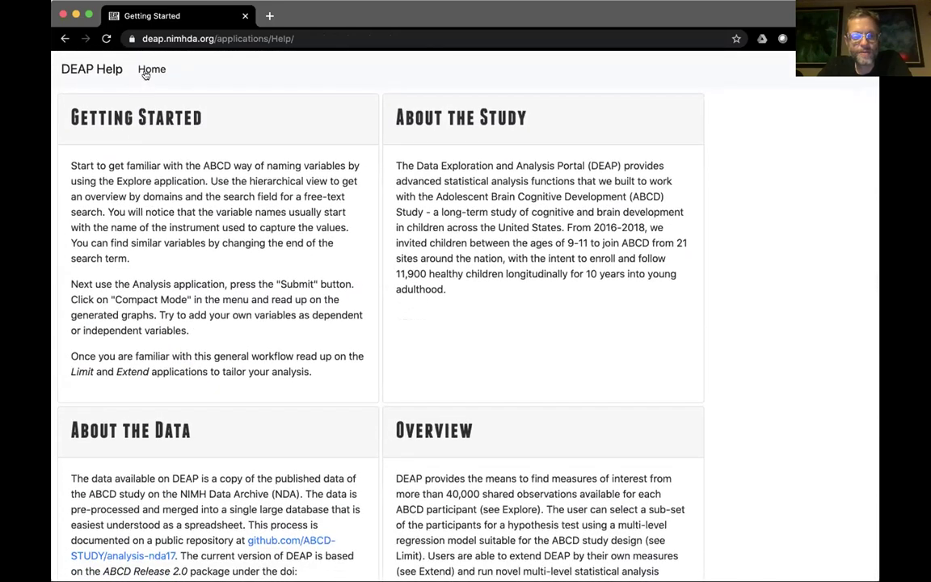
left_click(147, 72)
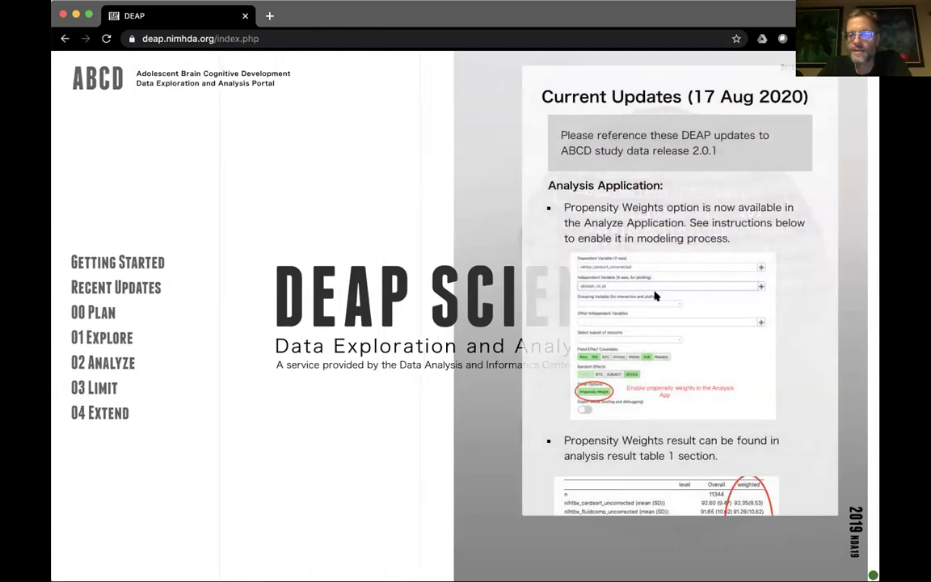
Step: Review the 17 Aug 2020 Current Updates, then open the 00 Plan pre-registration page
scroll(655, 297, "down", 4)
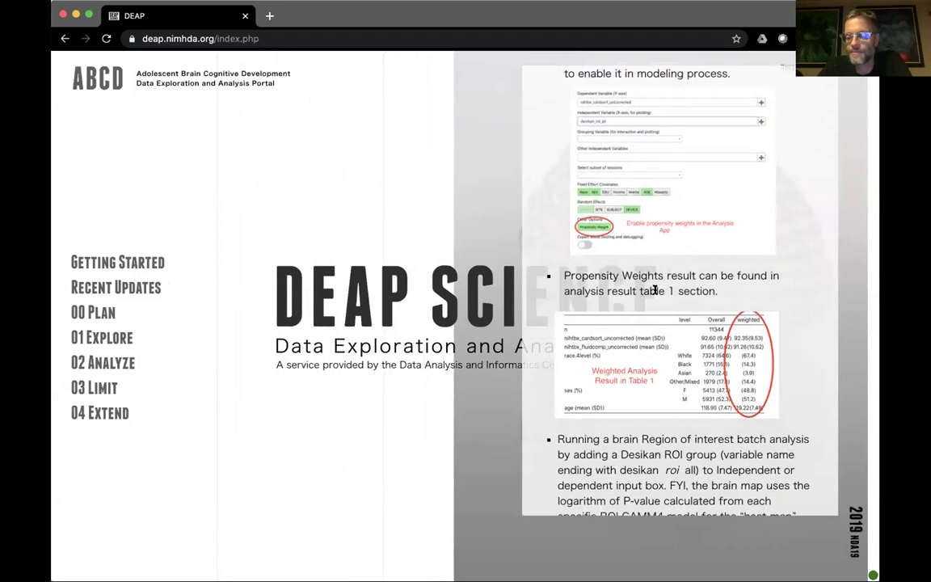
scroll(655, 291, "down", 12)
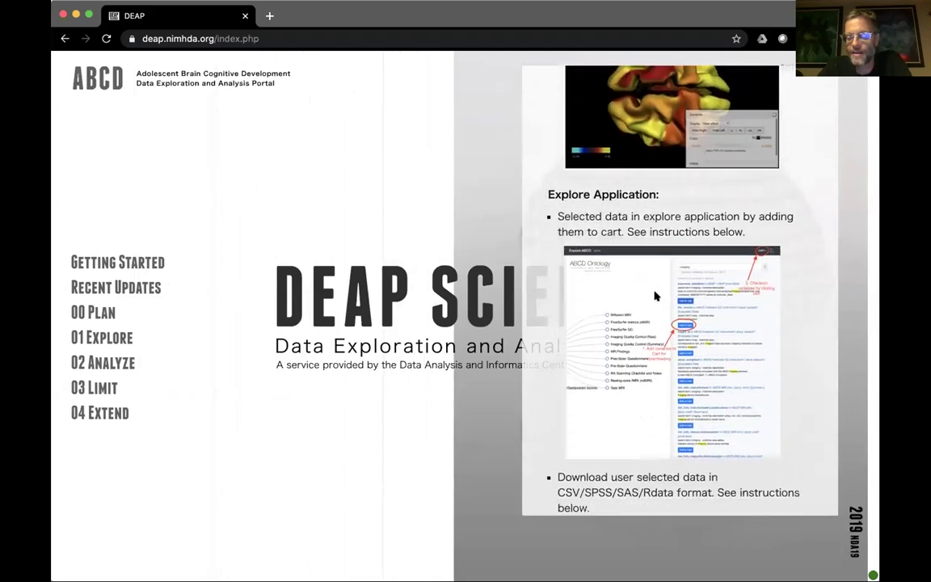
scroll(655, 296, "down", 4)
scroll(655, 297, "up", 8)
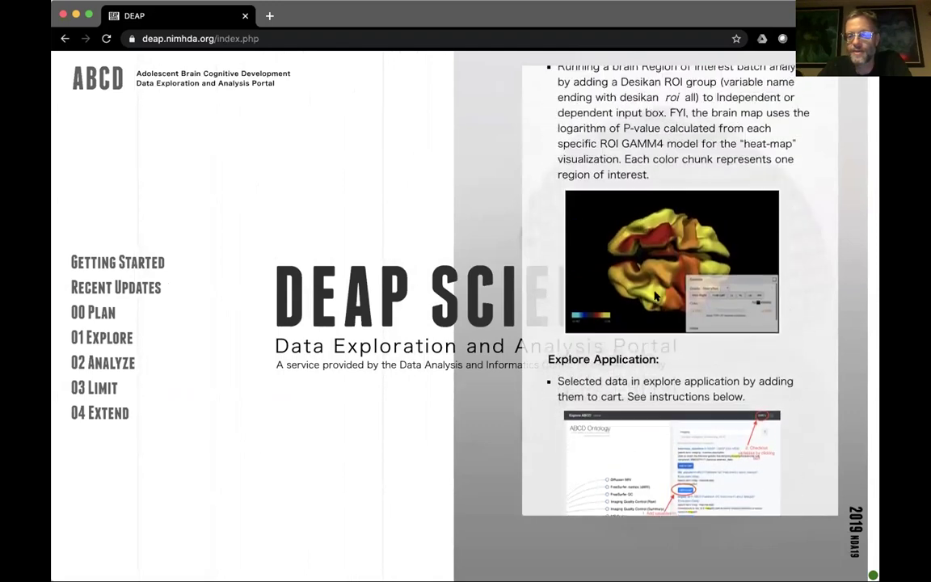
scroll(656, 297, "up", 3)
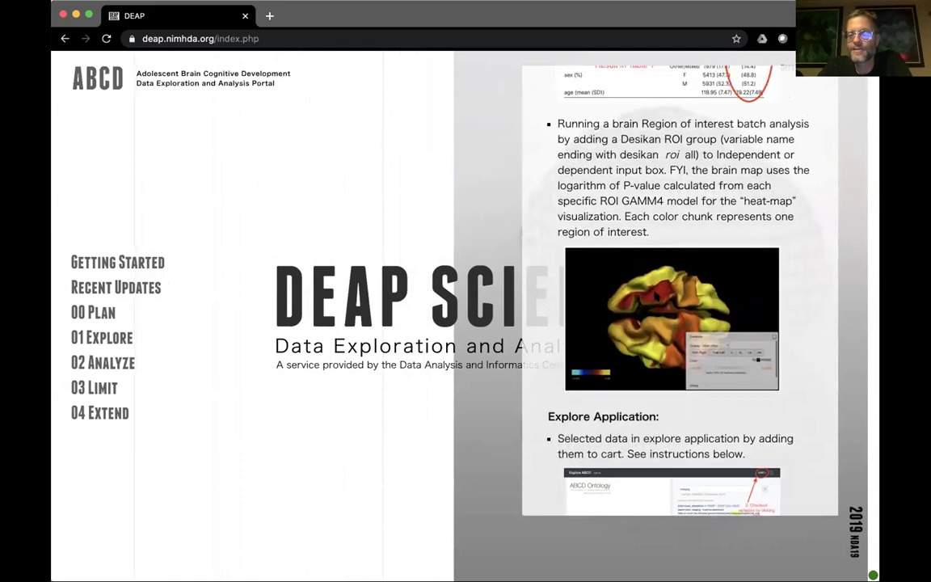
scroll(657, 298, "down", 5)
scroll(656, 297, "up", 1)
scroll(656, 298, "down", 2)
scroll(657, 297, "down", 1)
scroll(656, 298, "up", 18)
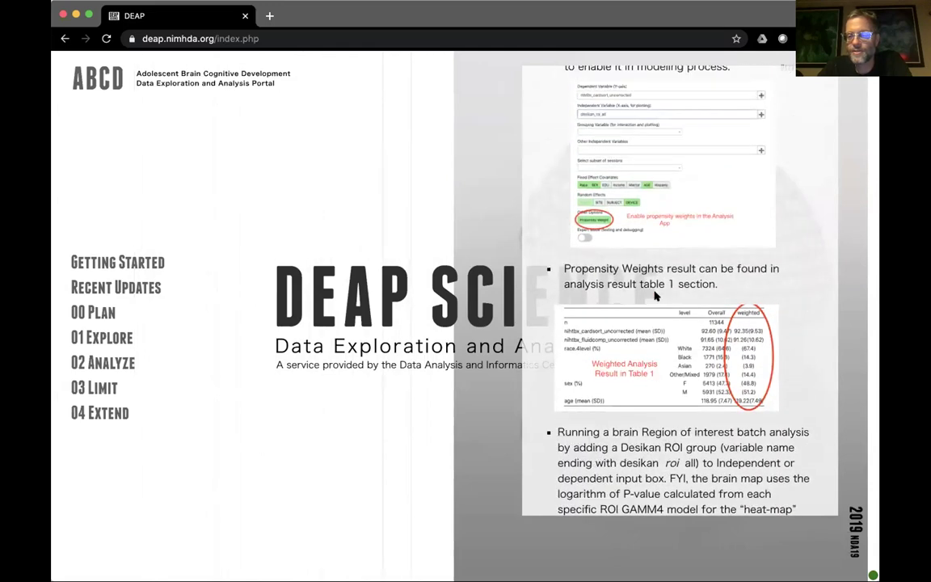
scroll(656, 298, "up", 6)
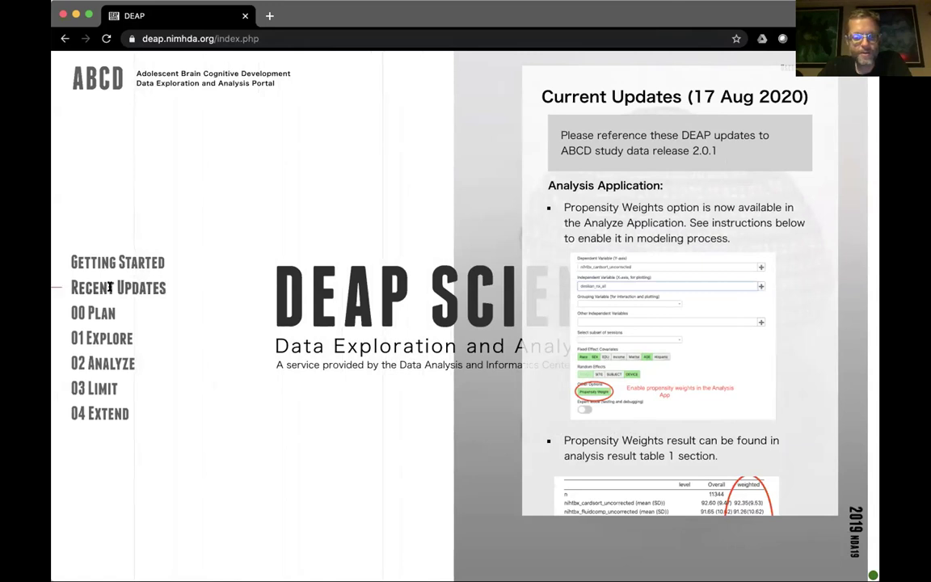
left_click(101, 312)
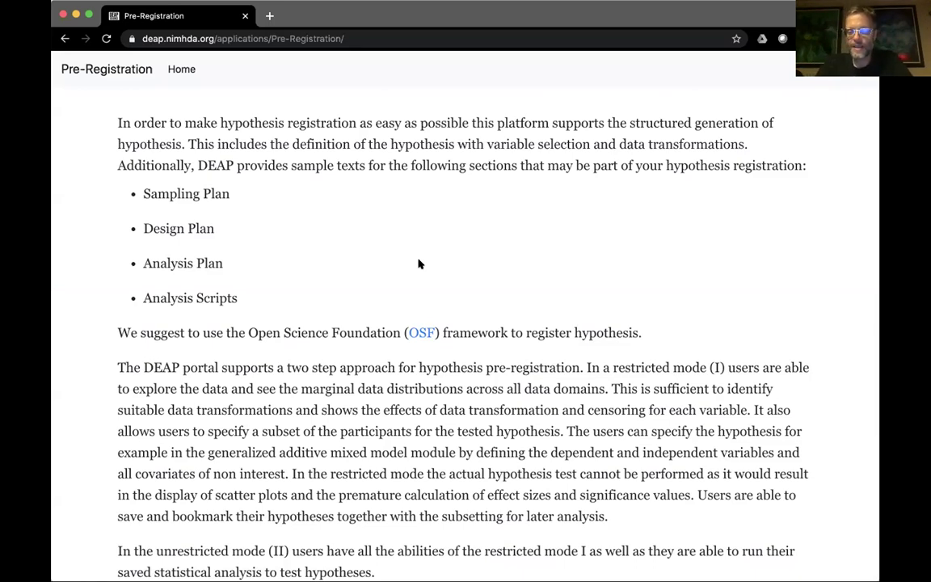
scroll(418, 263, "down", 2)
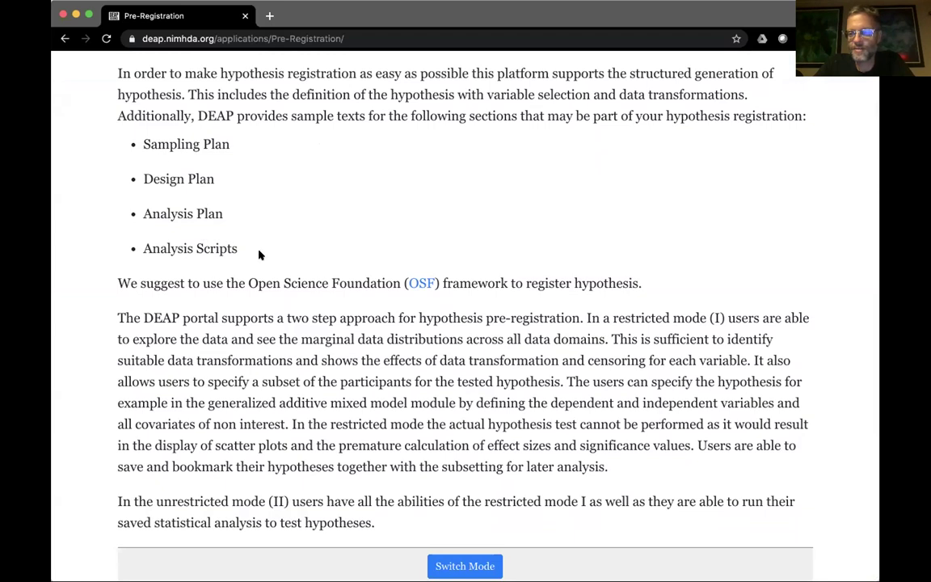
scroll(270, 230, "up", 1)
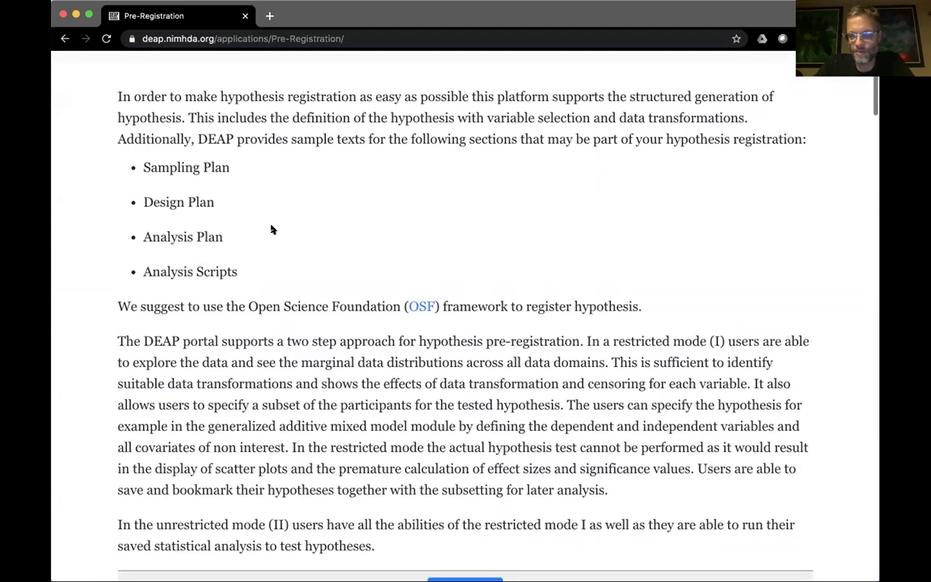
scroll(272, 230, "down", 6)
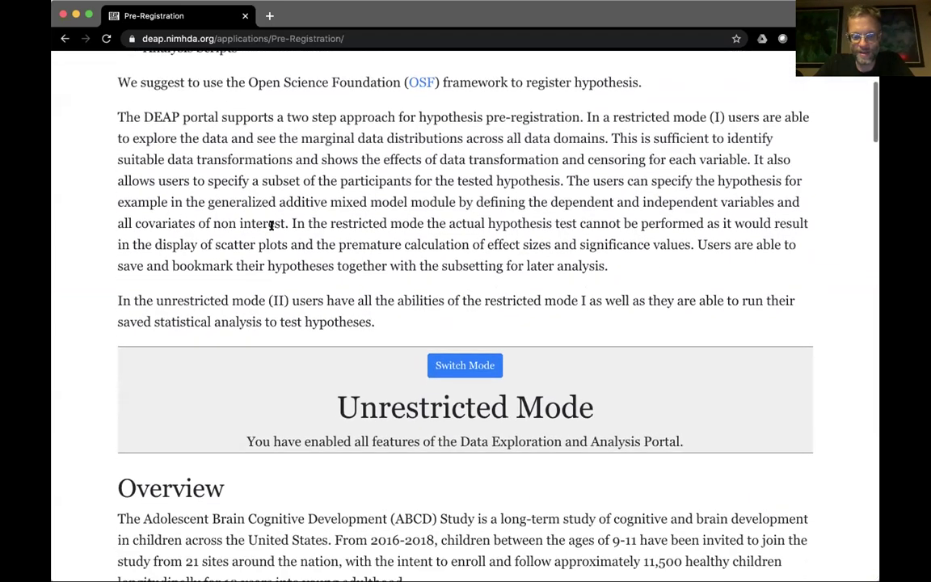
scroll(272, 229, "down", 4)
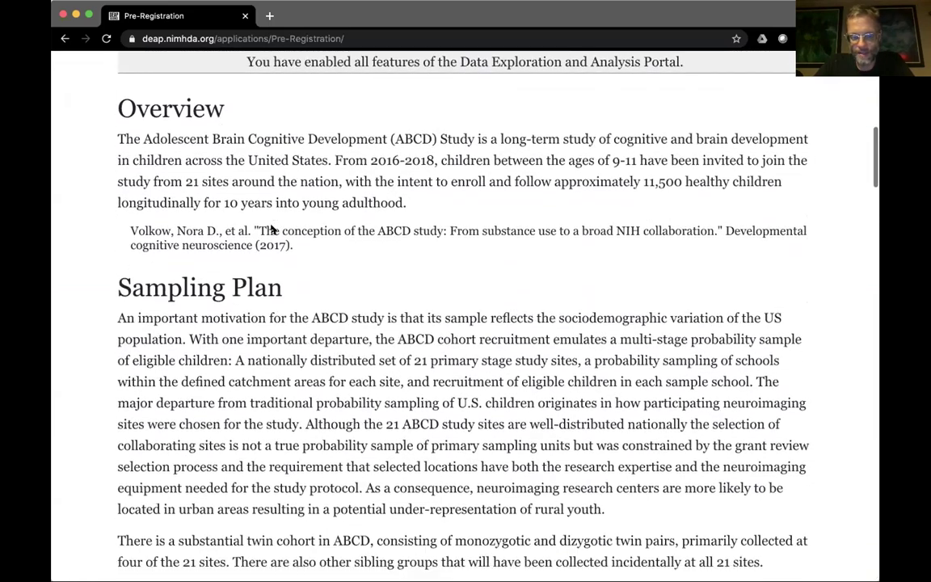
scroll(272, 230, "down", 2)
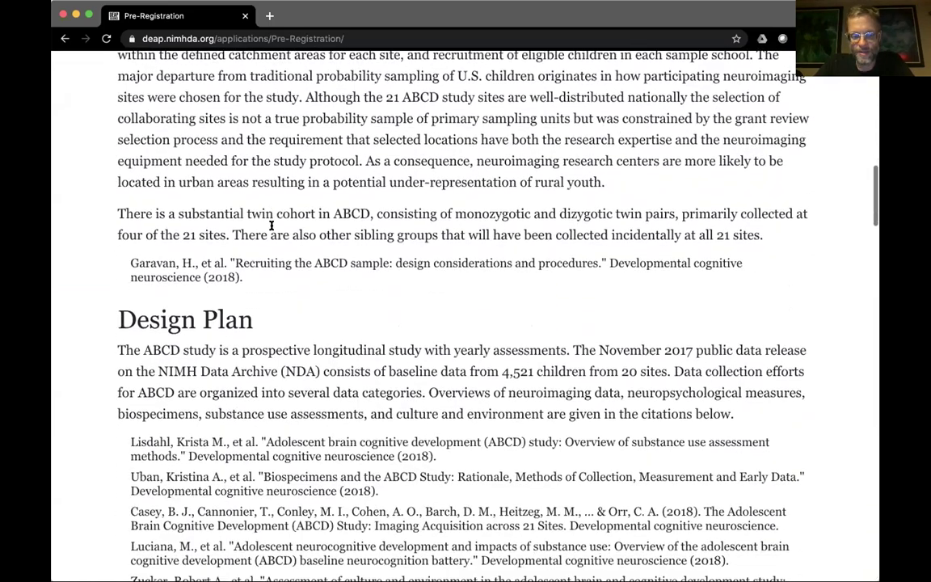
scroll(272, 229, "down", 2)
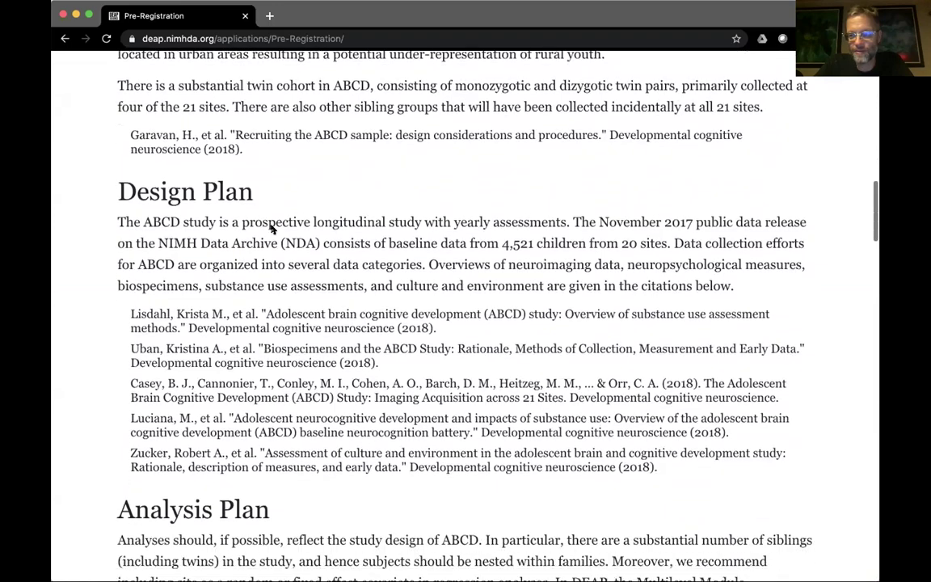
scroll(272, 230, "up", 1)
scroll(272, 226, "down", 7)
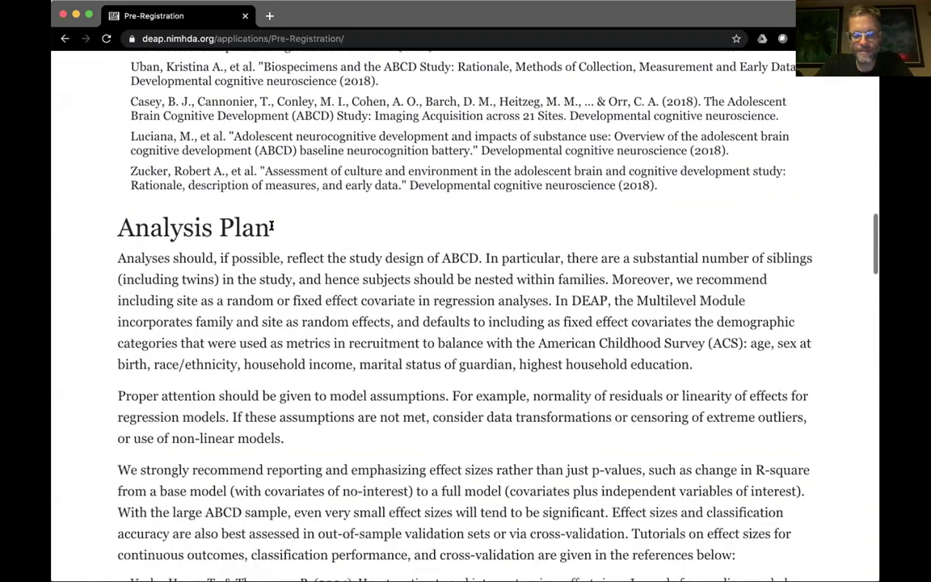
scroll(271, 225, "down", 2)
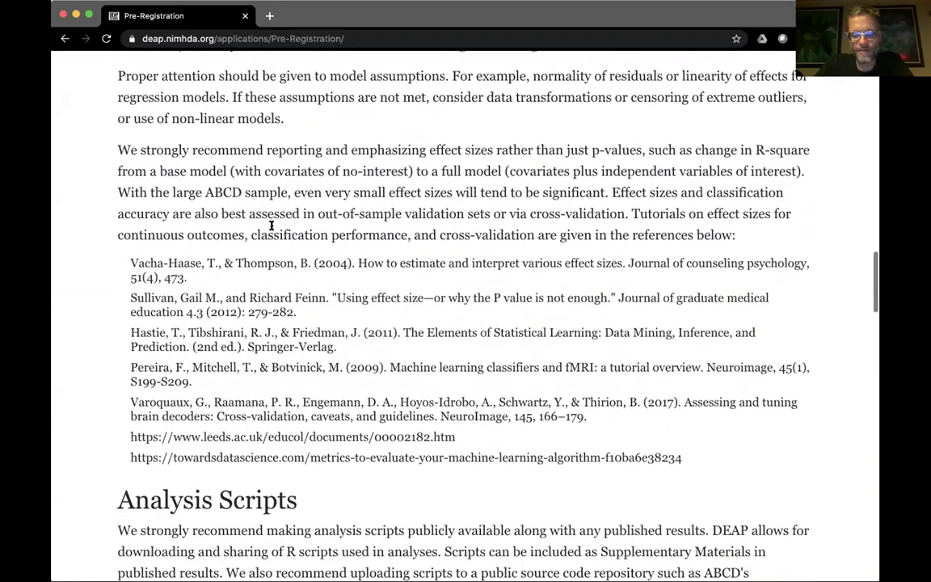
scroll(272, 227, "down", 3)
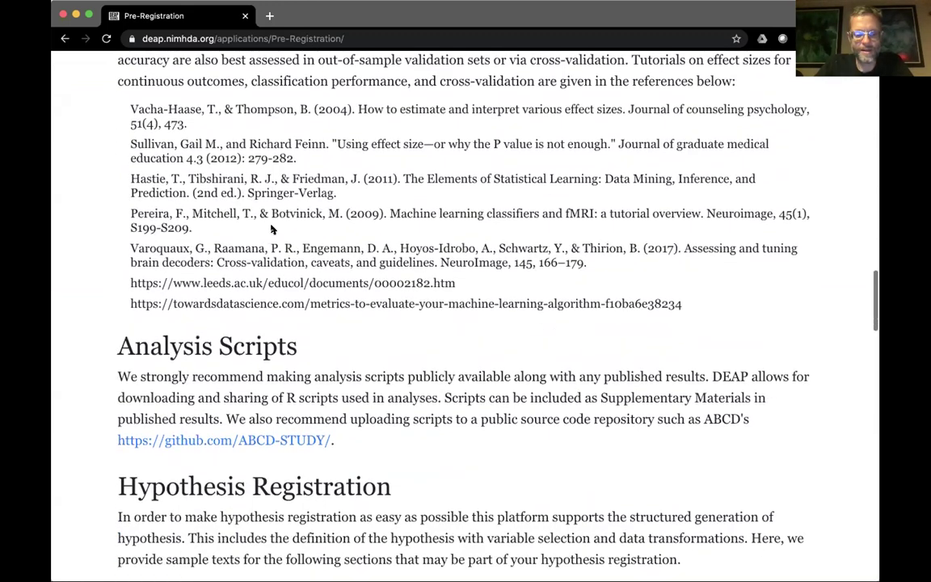
scroll(272, 230, "down", 1)
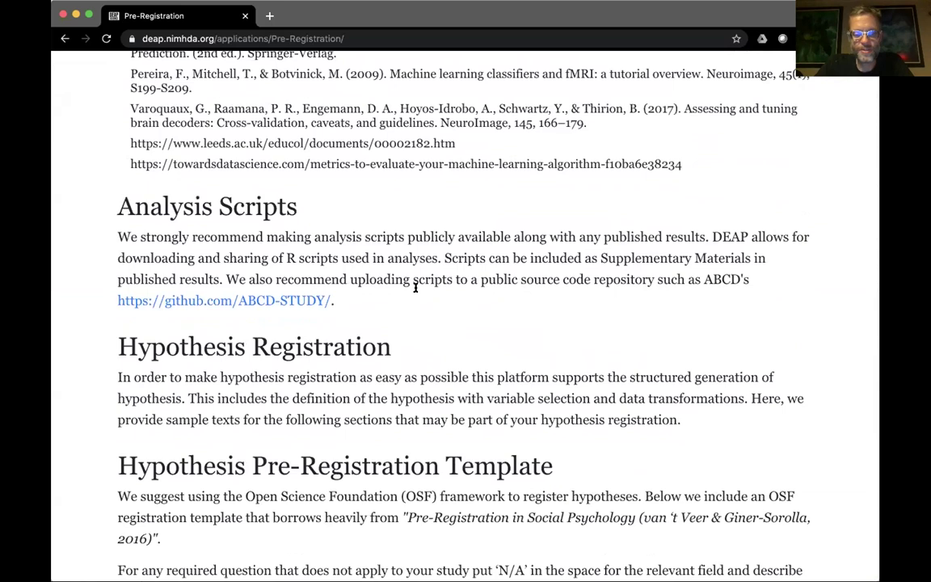
scroll(415, 291, "down", 2)
scroll(415, 293, "down", 3)
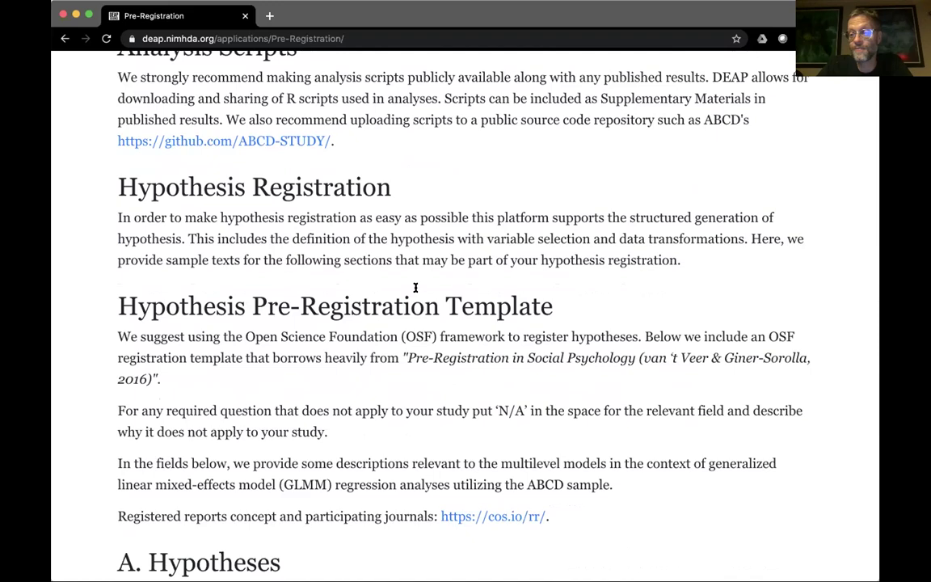
scroll(415, 288, "down", 10)
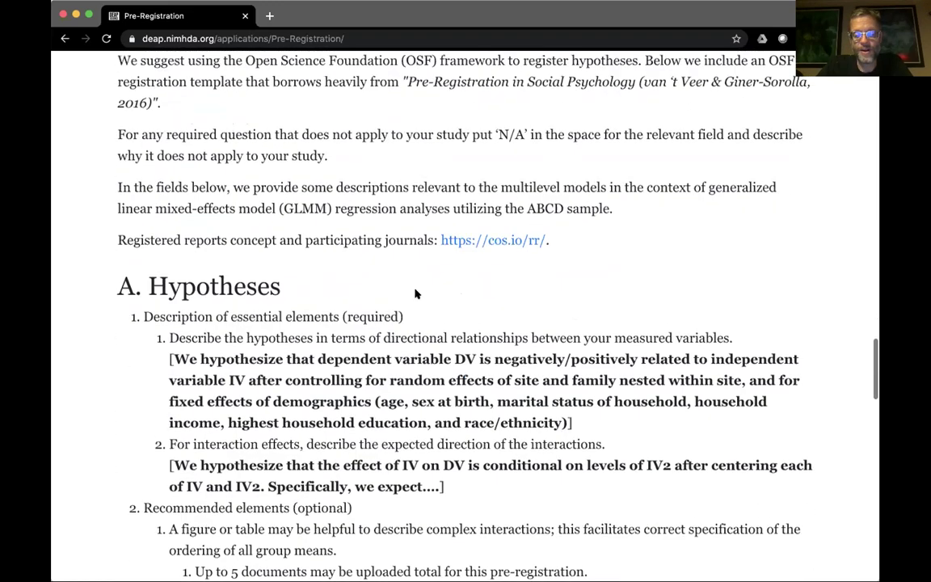
scroll(415, 294, "down", 3)
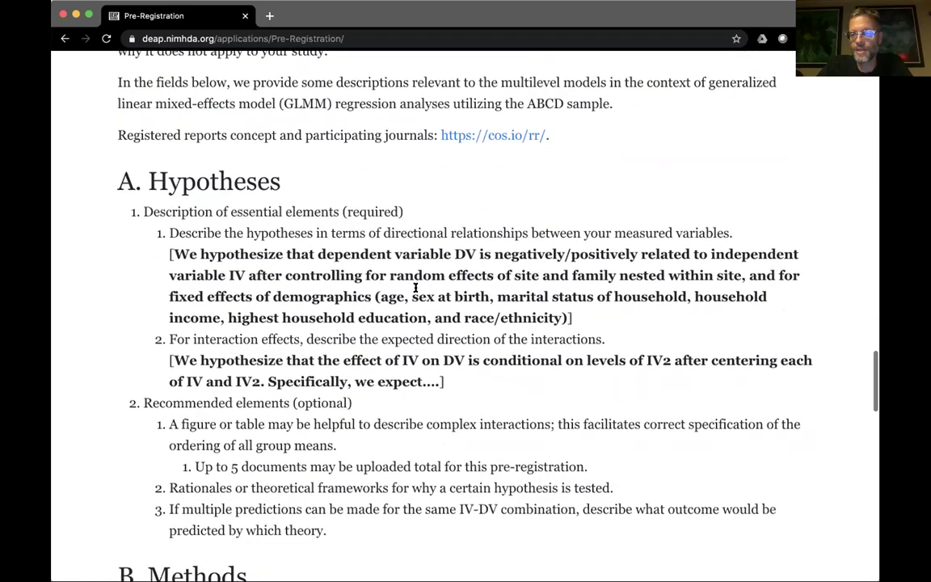
scroll(415, 288, "down", 4)
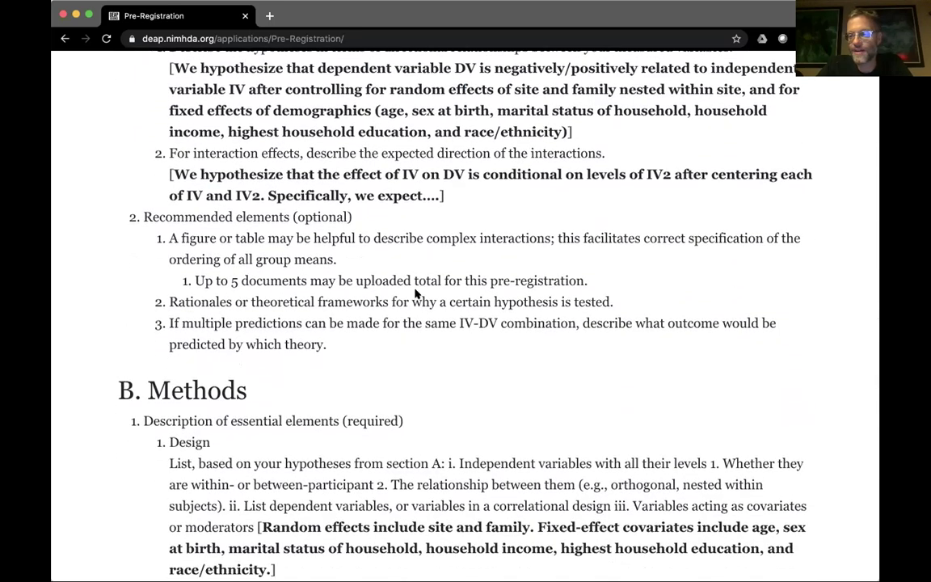
scroll(416, 294, "up", 3)
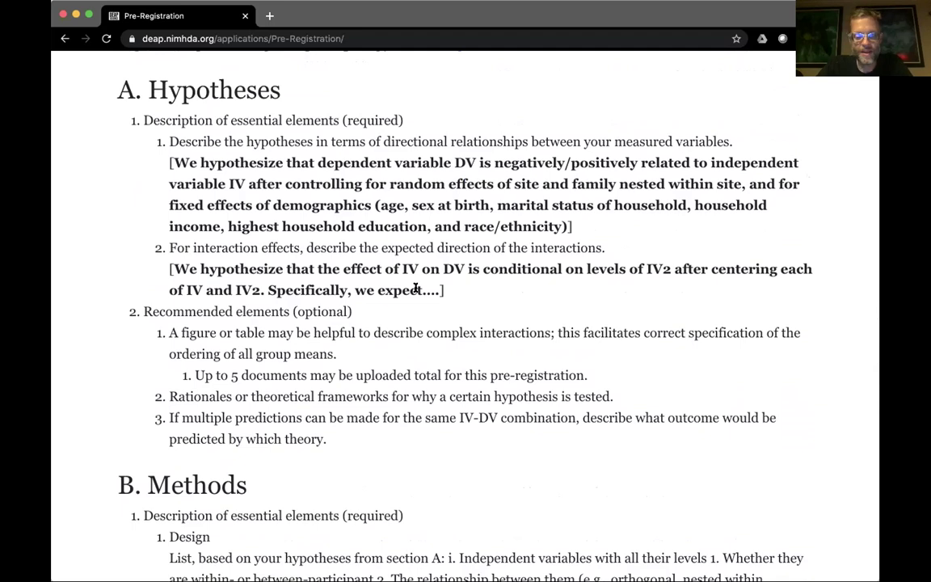
scroll(415, 291, "down", 2)
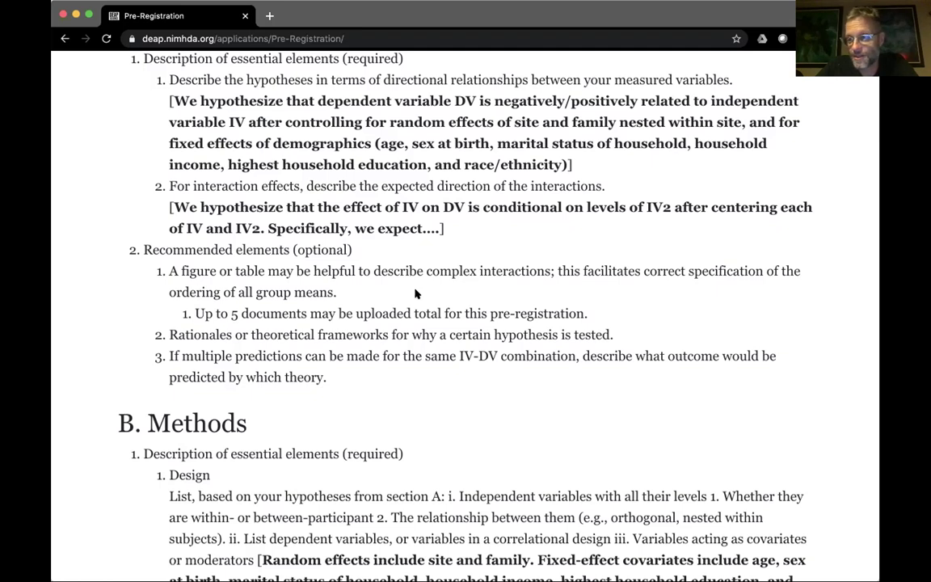
scroll(280, 248, "down", 20)
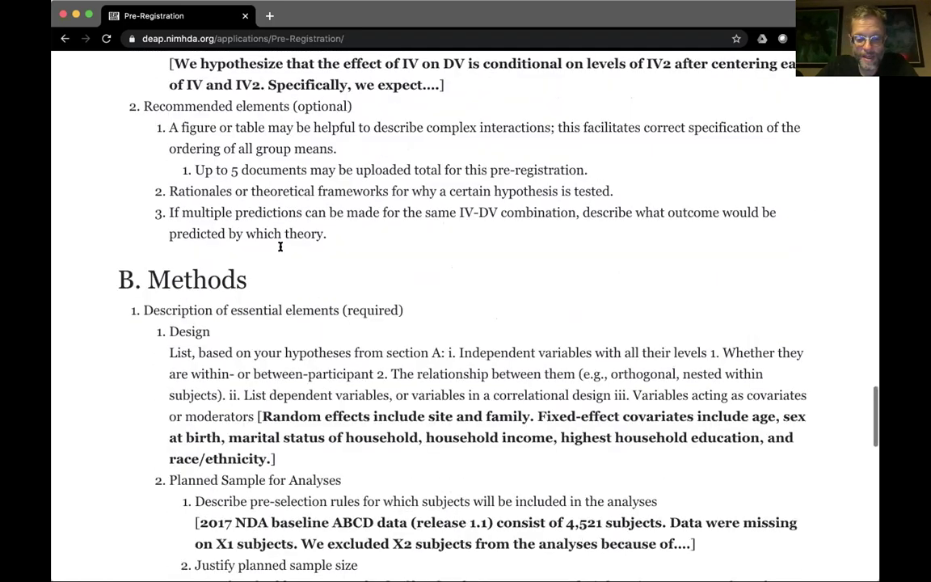
scroll(281, 247, "up", 20)
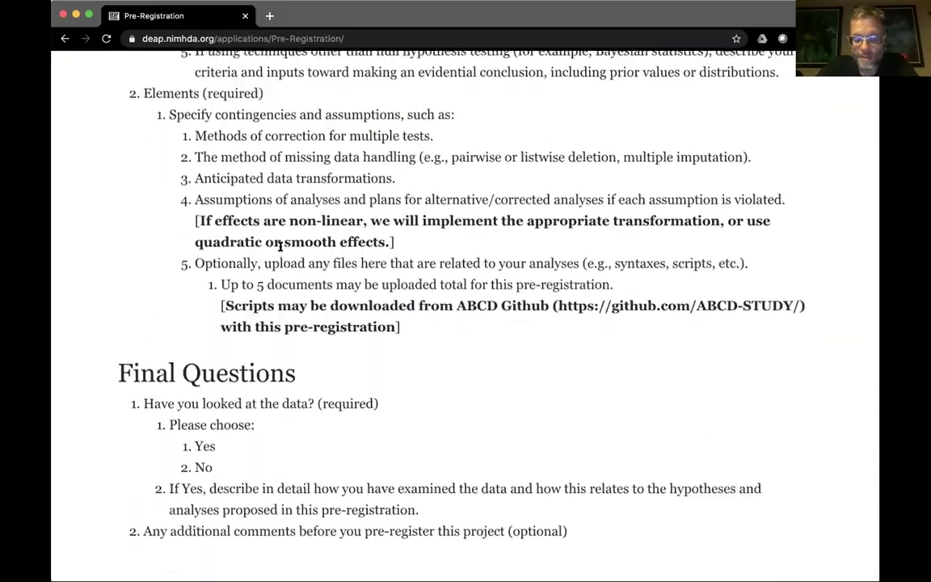
scroll(281, 247, "up", 10)
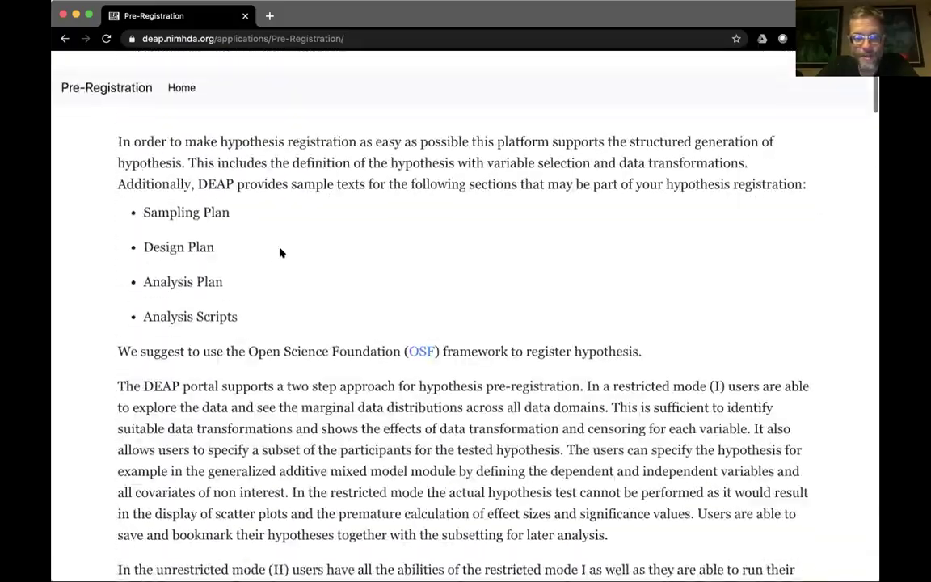
Step: Return to the DEAP home page and open the 01 Explore ABCD Ontology explorer
left_click(182, 71)
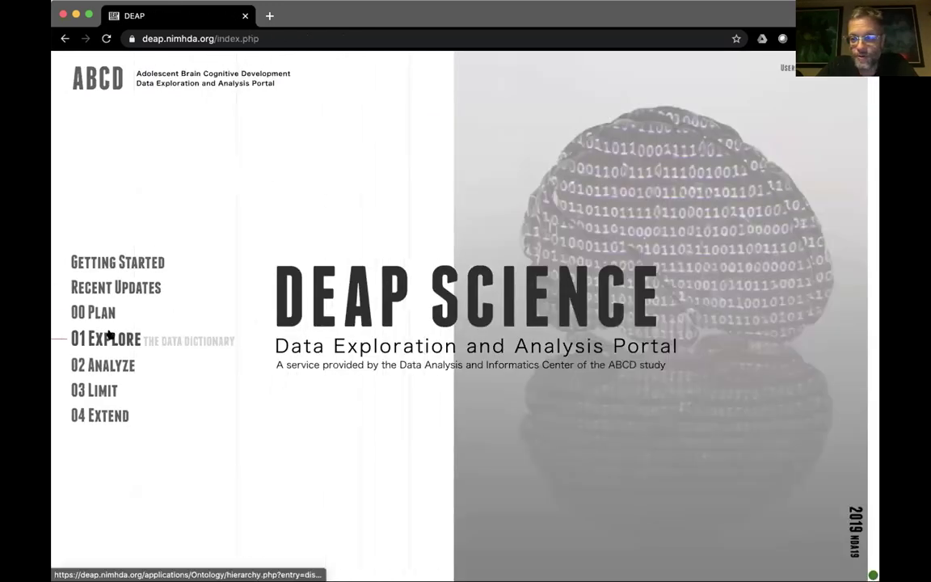
left_click(160, 328)
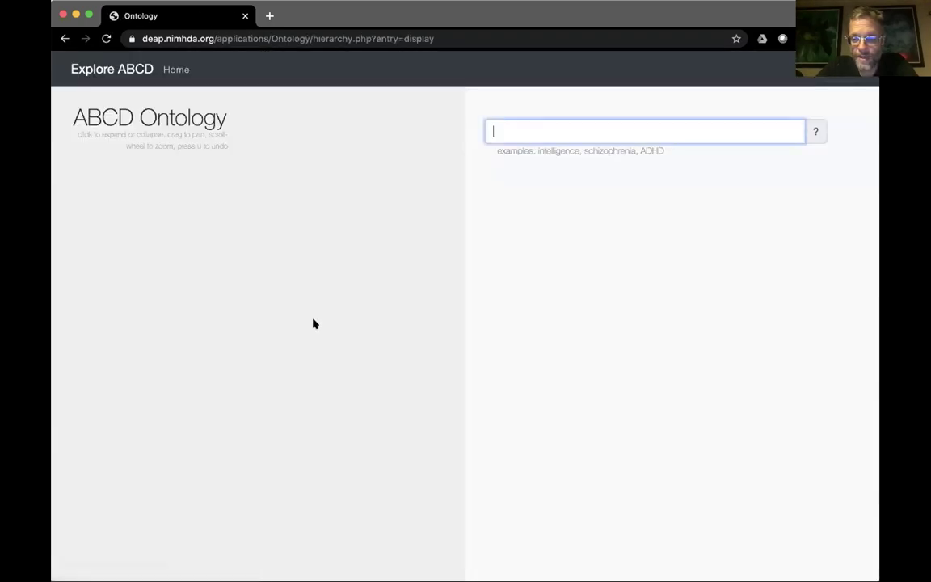
left_click(225, 434)
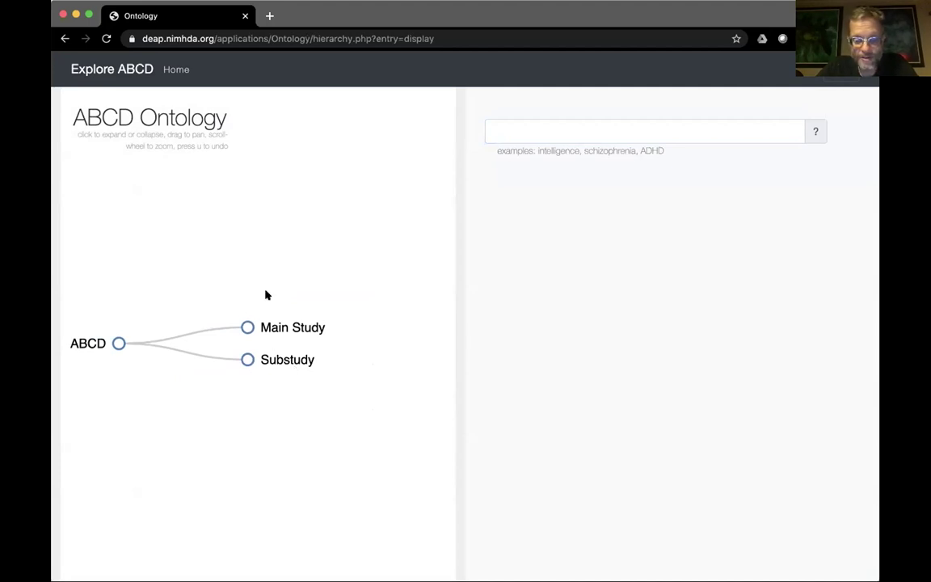
Step: Expand and collapse Substudy, then expand Main Study to show domains from Biospecimens to Substance Use
left_click(280, 359)
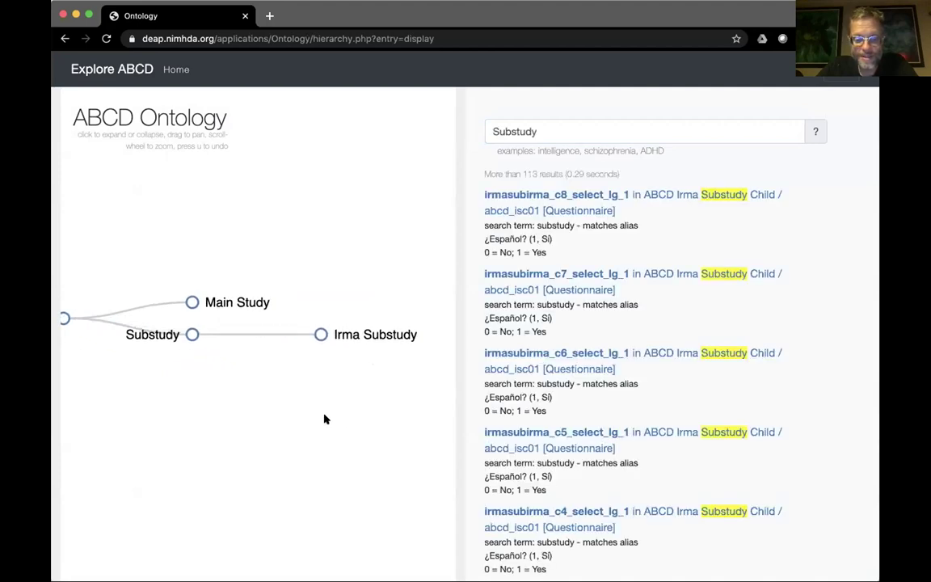
left_click_drag(324, 418, 303, 422)
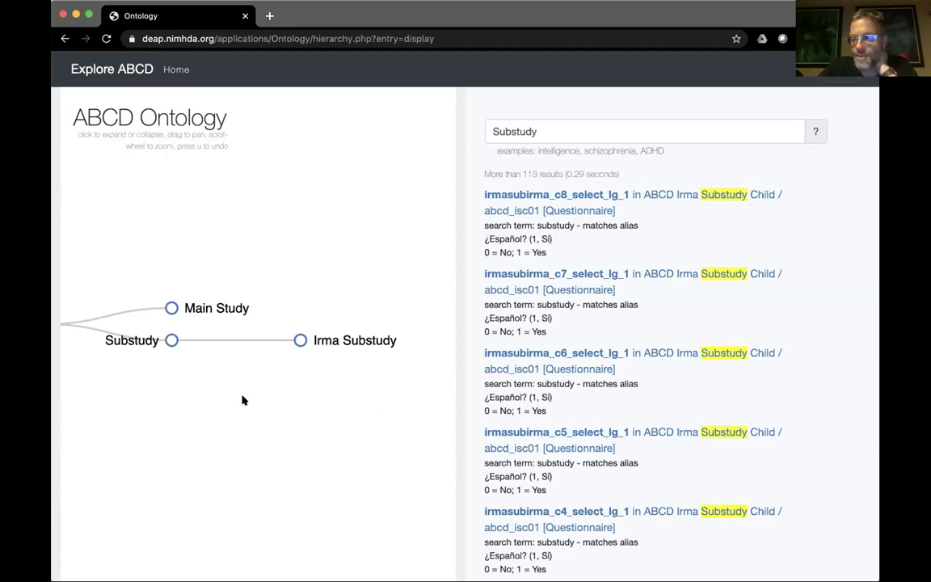
left_click_drag(212, 400, 274, 408)
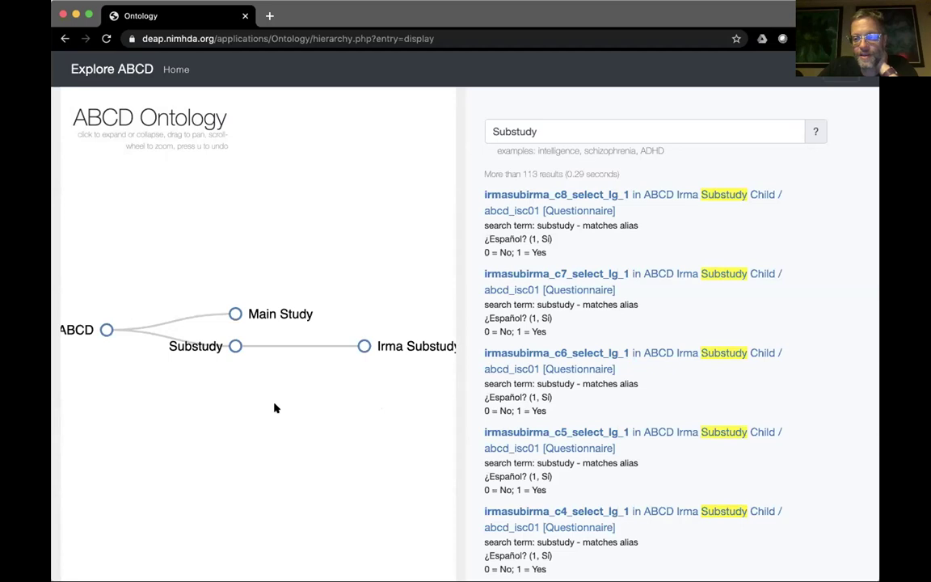
left_click(234, 346)
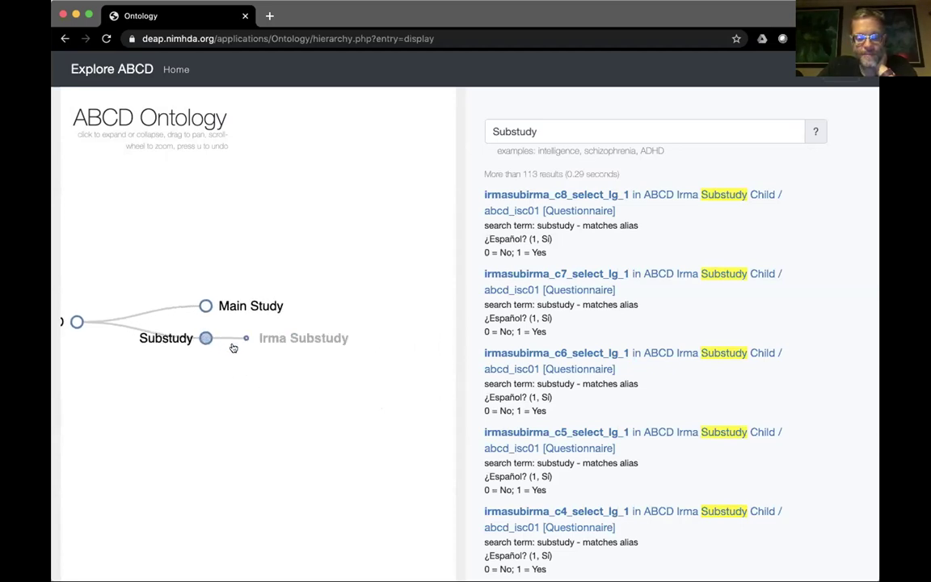
left_click(193, 302)
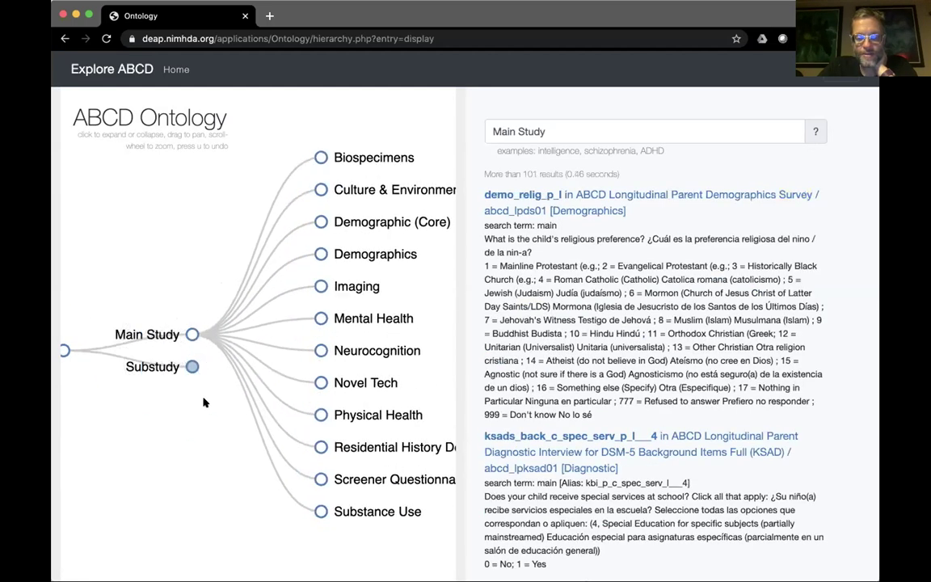
Step: Expand the Biospecimens domain, then expand Demographics to list its demo_prnt variables
left_click_drag(208, 419, 146, 438)
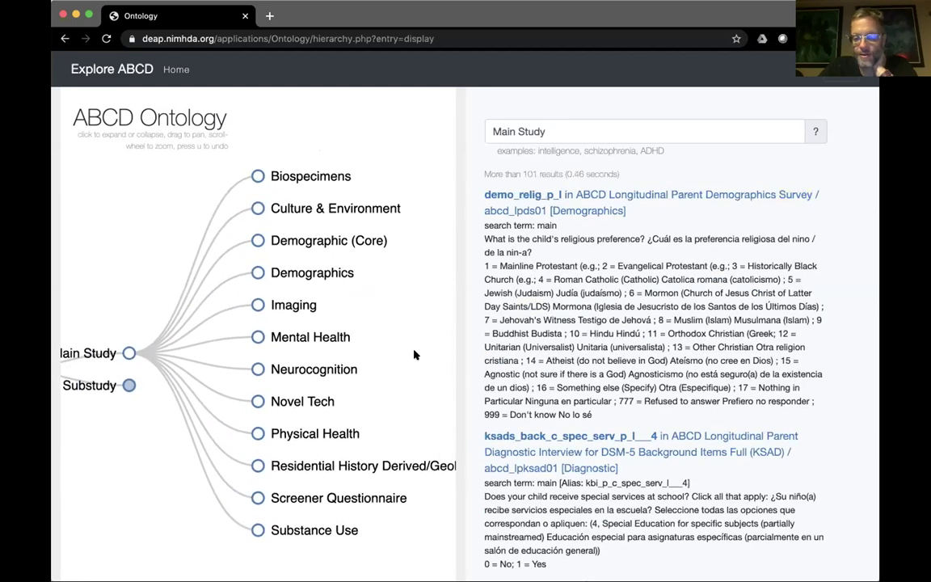
left_click_drag(413, 355, 375, 358)
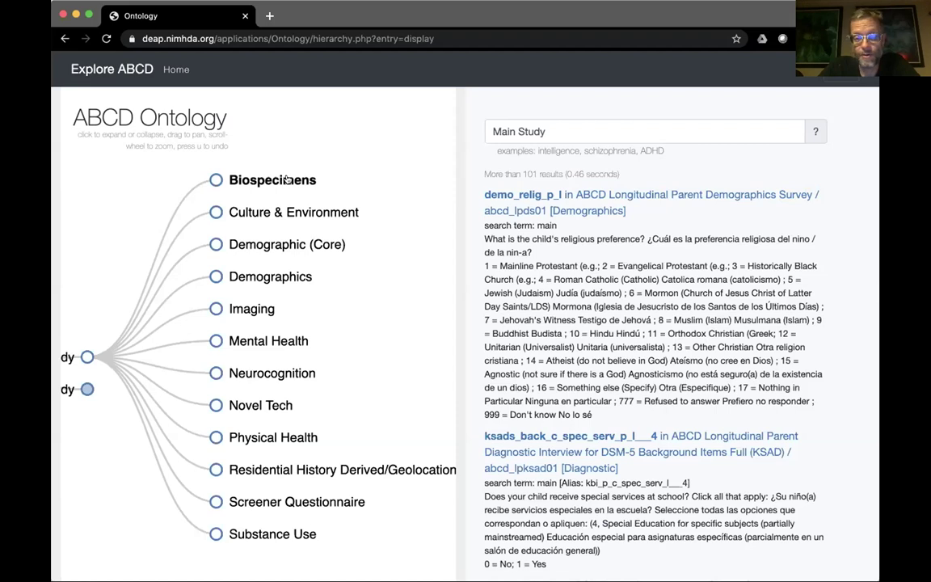
left_click(287, 180)
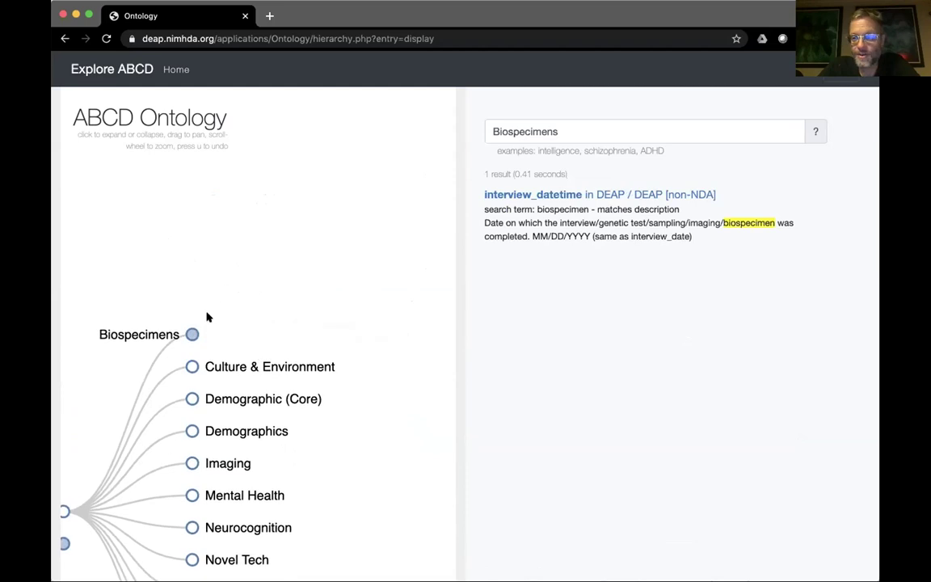
left_click_drag(316, 249, 317, 203)
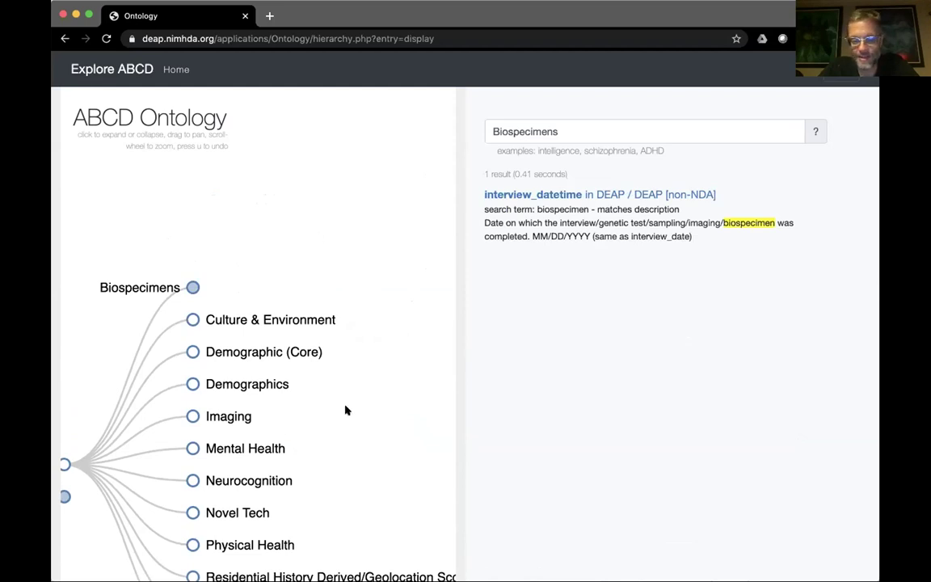
left_click_drag(385, 397, 386, 358)
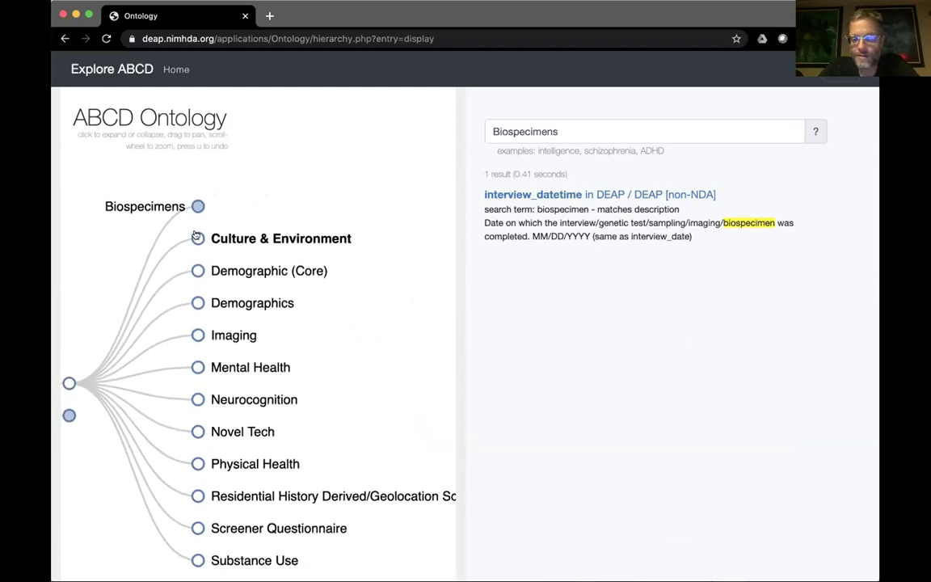
left_click(231, 303)
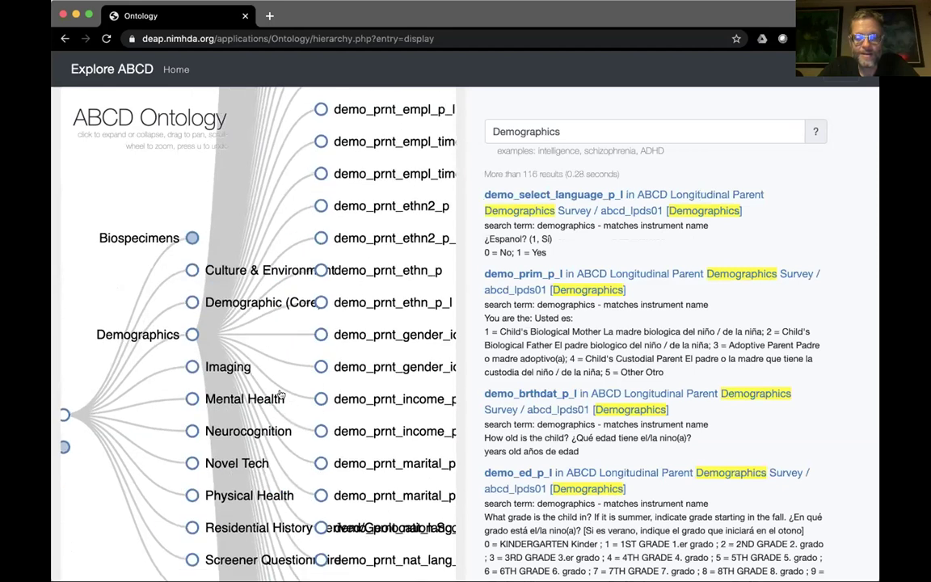
Step: Collapse Demographics, browse Demographic (Core) variables like age and household.income, then undo back to domains
left_click(190, 333)
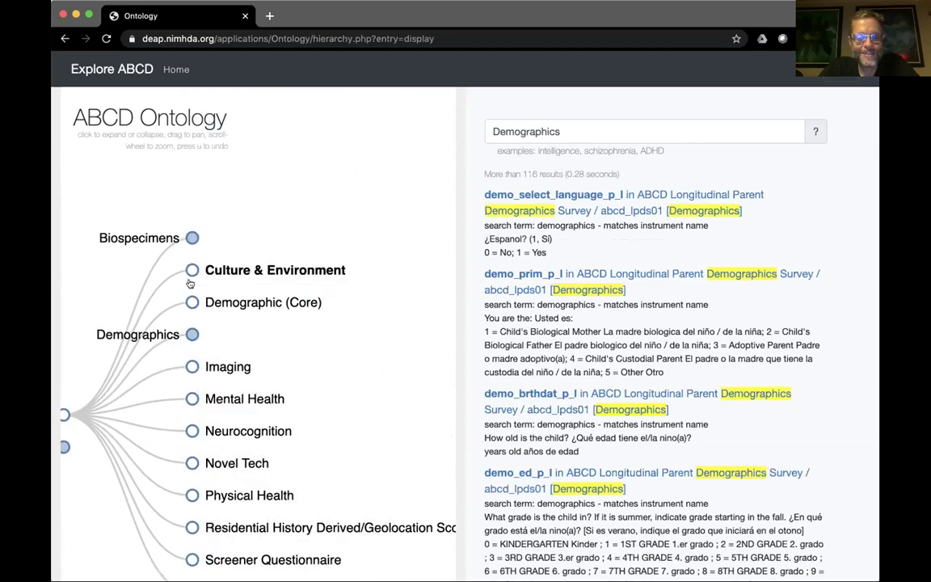
left_click(192, 303)
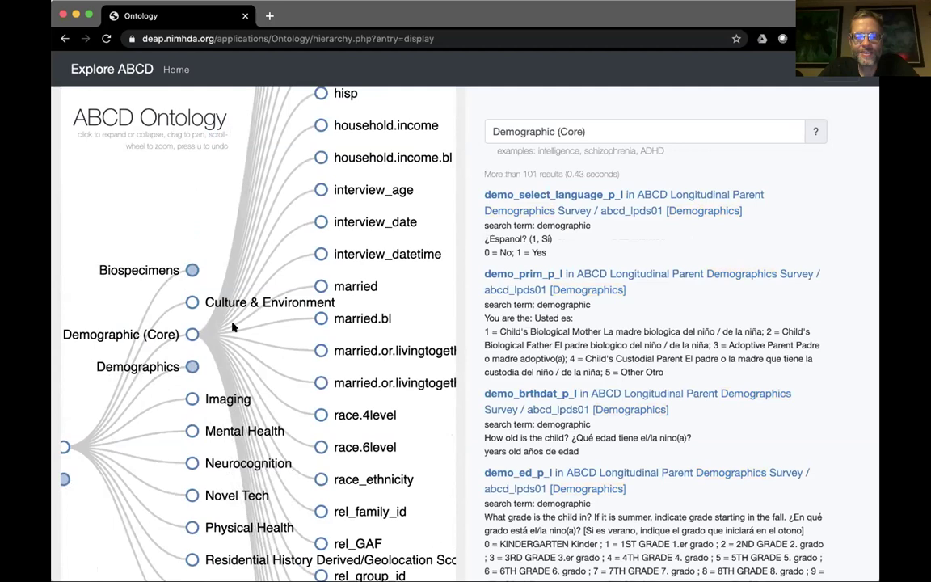
left_click_drag(186, 213, 125, 421)
left_click_drag(129, 297, 127, 321)
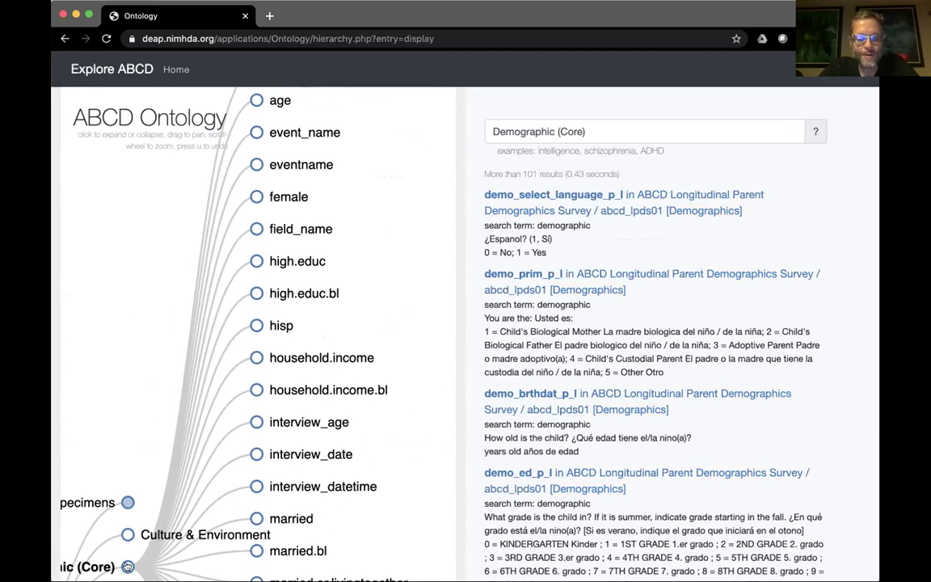
scroll(193, 512, "down", 1)
key("u")
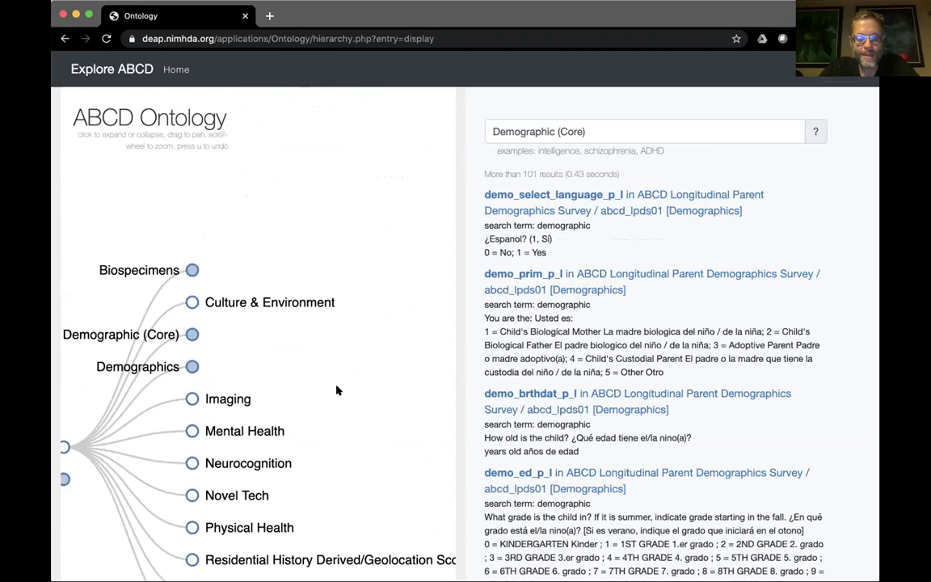
left_click_drag(336, 389, 360, 295)
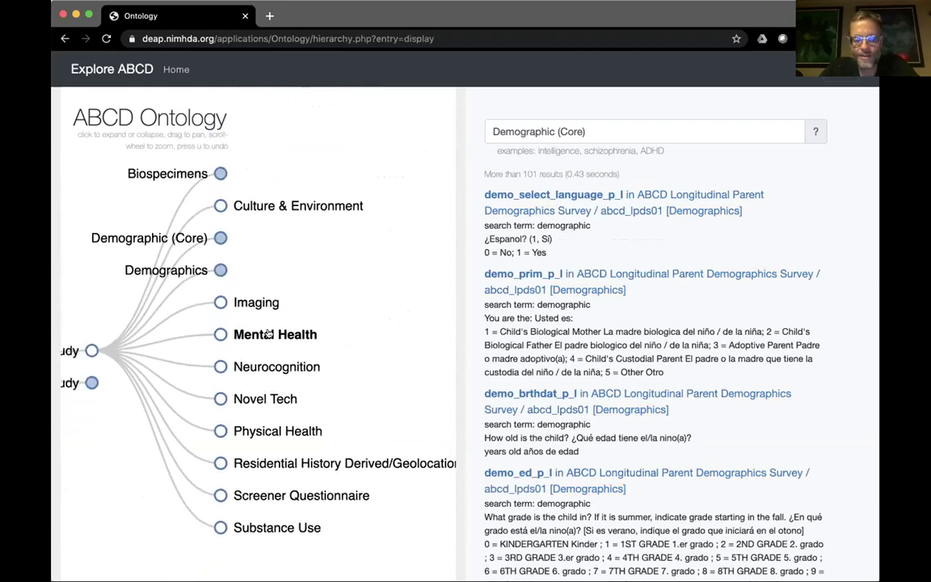
Step: Peek at Novel Tech's Fitbit and Screen Time, then expand Residential History Derived/Geolocation Scores into Current address 1–6
left_click(271, 402)
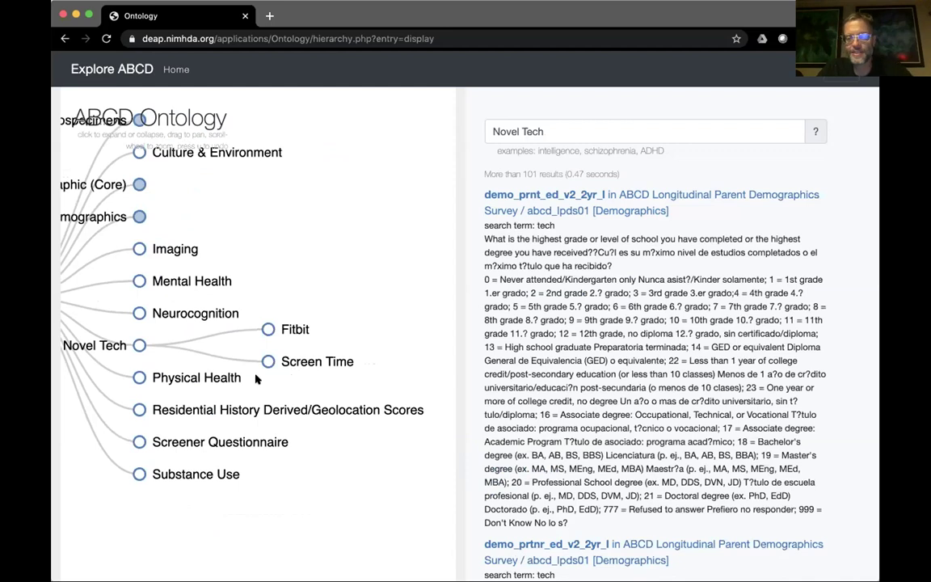
left_click(141, 346)
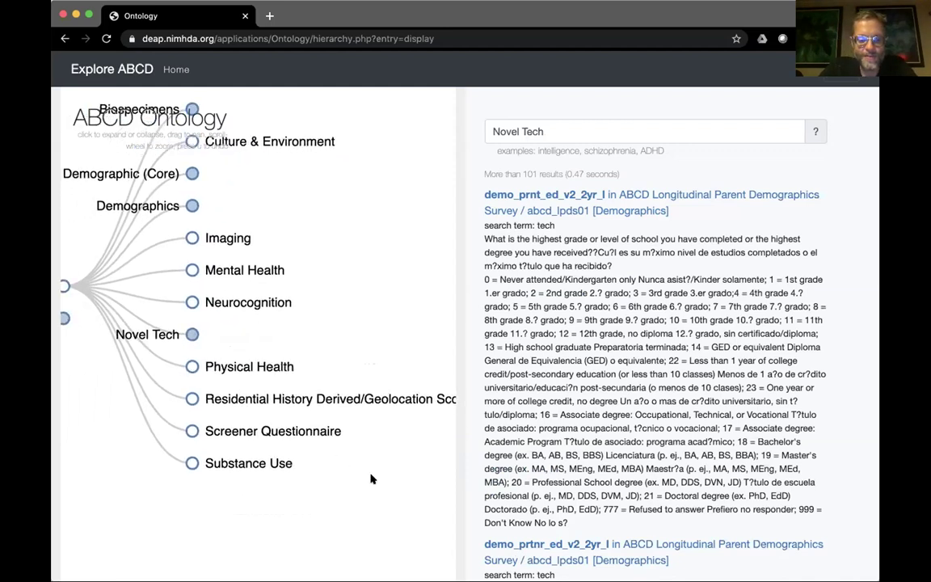
left_click_drag(369, 475, 316, 397)
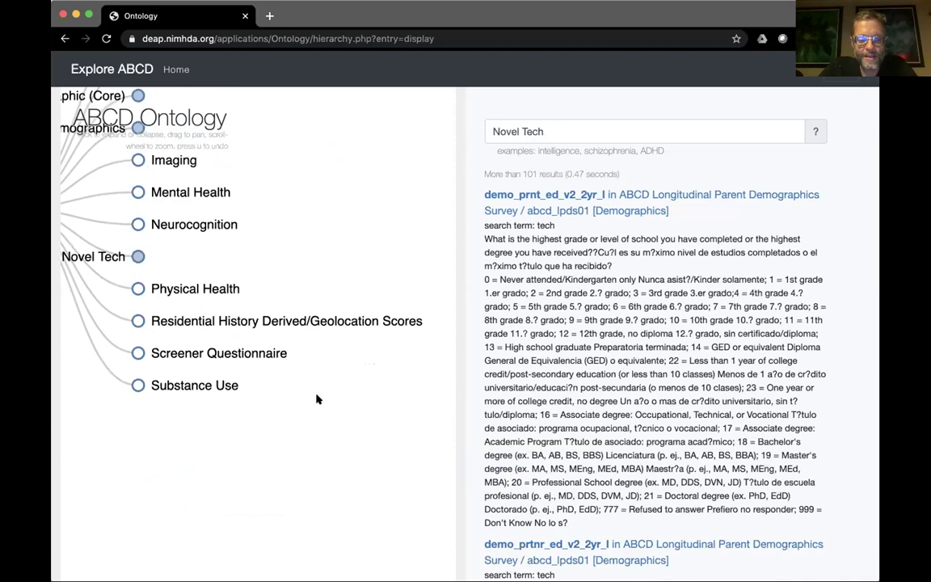
left_click(292, 321)
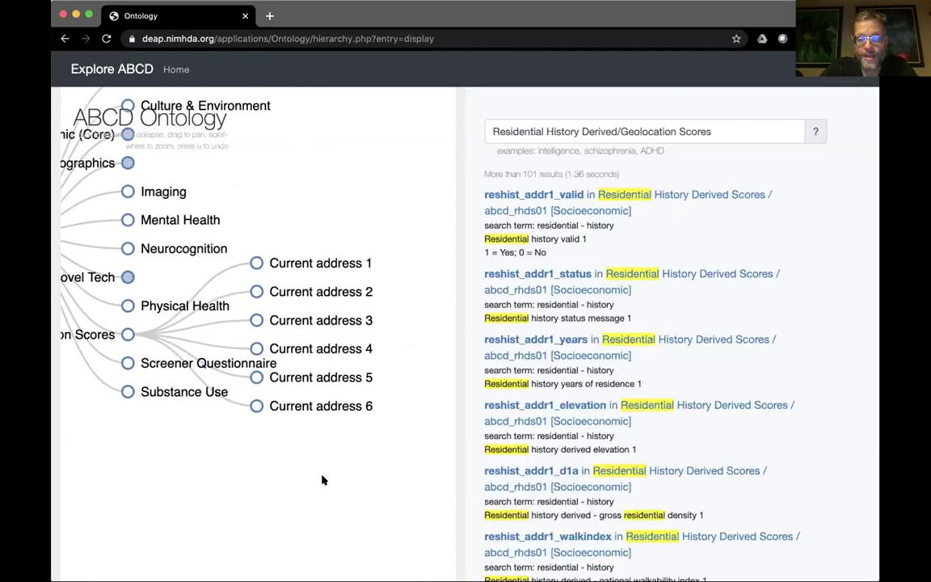
Step: Expand Current address 1 to browse reshist_addr1 variables, then collapse the Residential History branch
left_click(300, 265)
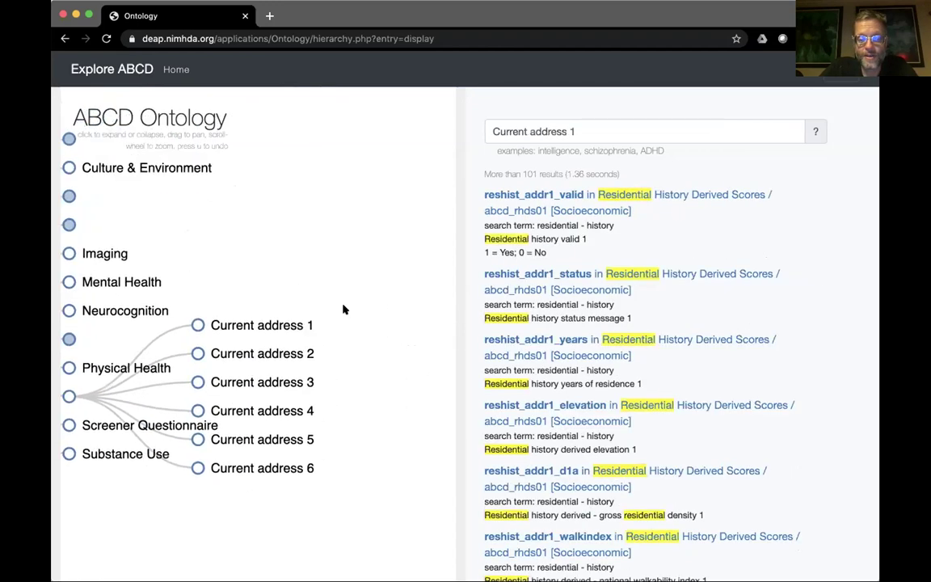
left_click_drag(188, 190, 110, 429)
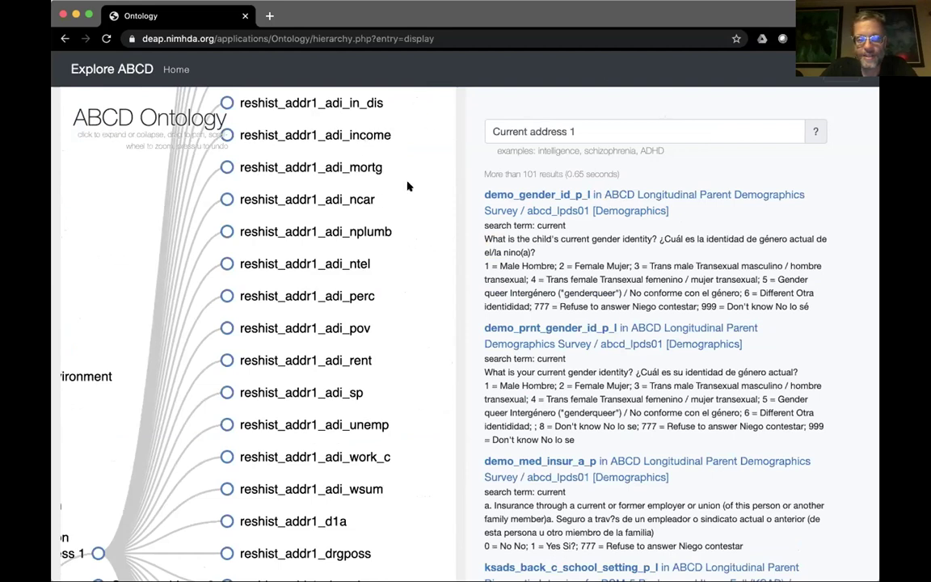
left_click_drag(428, 225, 399, 530)
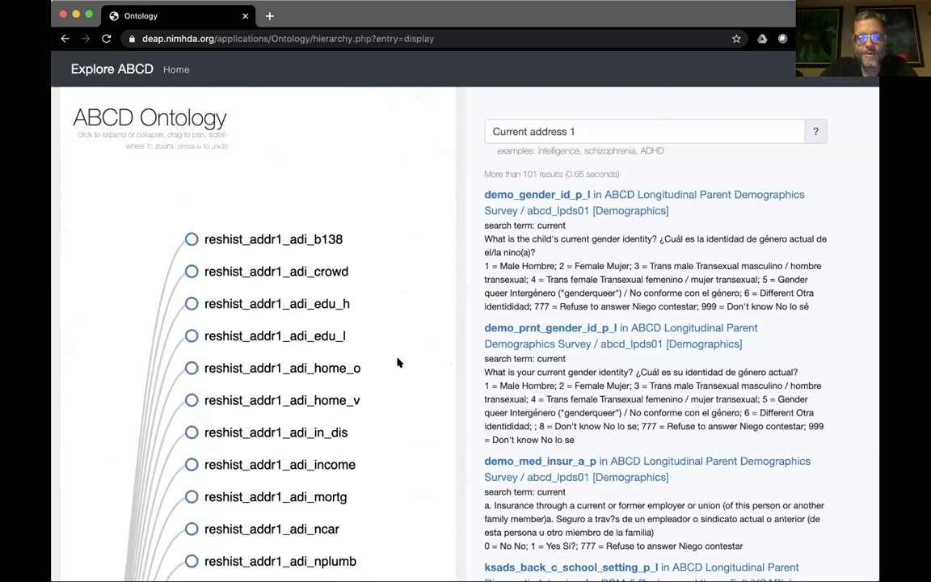
left_click_drag(399, 367, 362, 279)
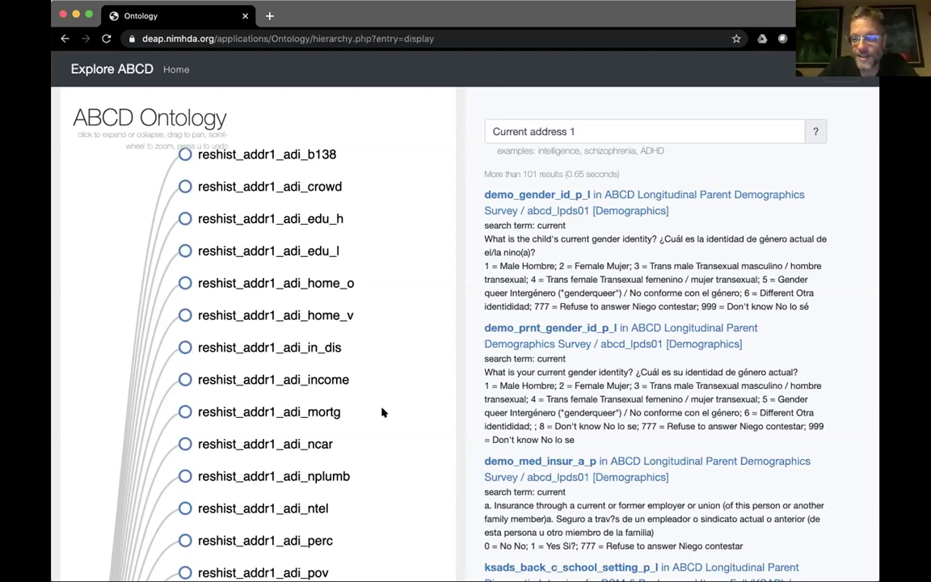
mouse_move(385, 421)
left_mouse_down()
mouse_move(443, 326)
mouse_move(447, 233)
left_mouse_up()
left_click_drag(133, 274, 184, 315)
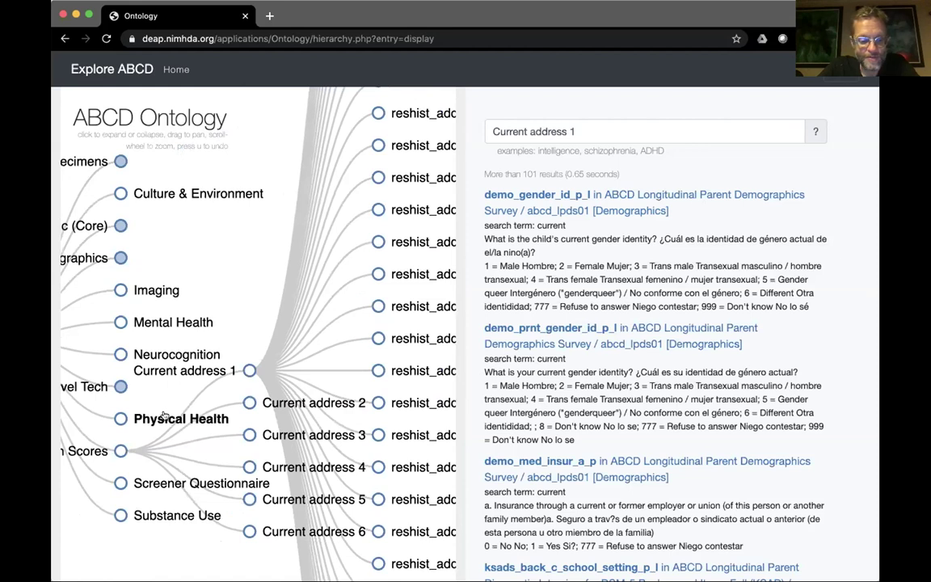
left_click(120, 450)
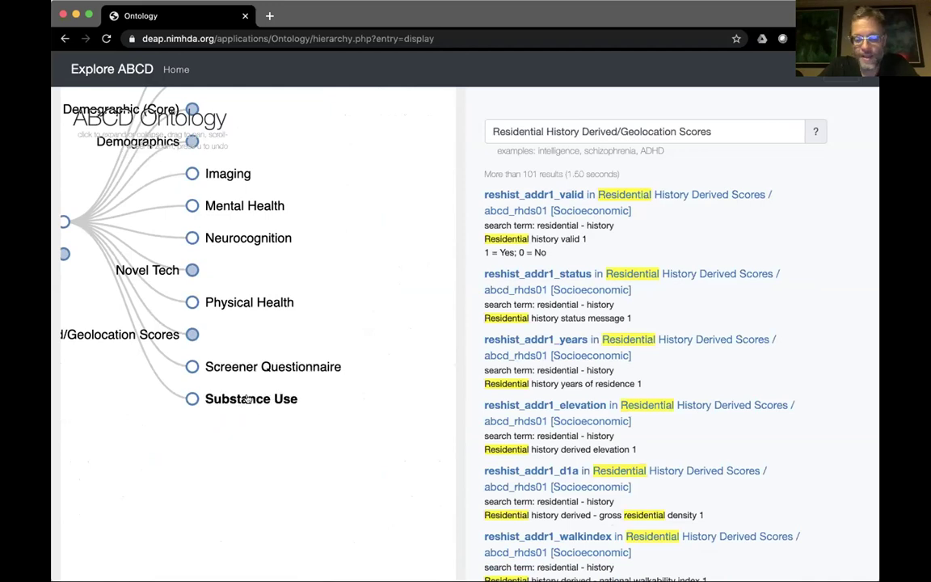
Step: Expand Substance Use to view its instruments, collapse it, then expand Neurocognition from Cash Choice to Vision Screener
left_click(248, 399)
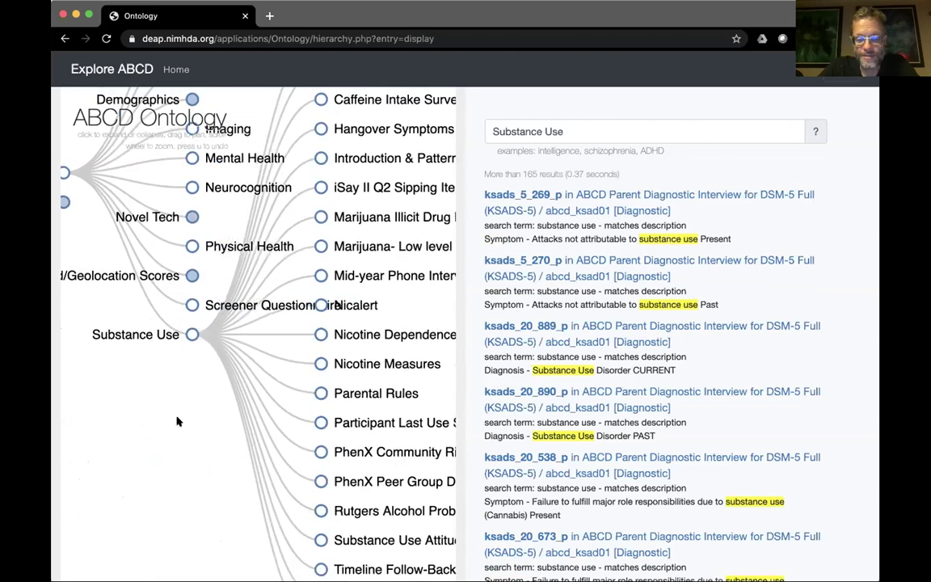
left_click_drag(177, 421, 122, 454)
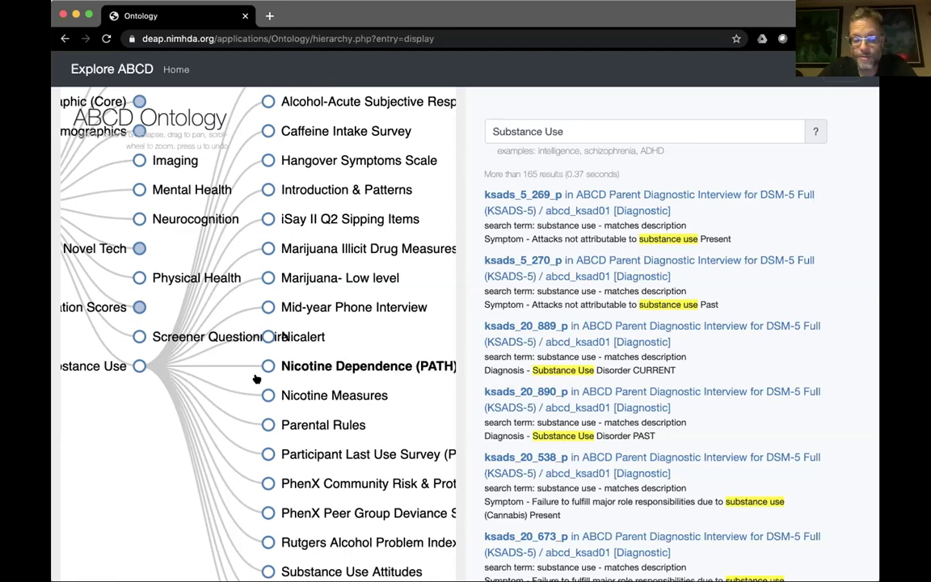
left_click(135, 366)
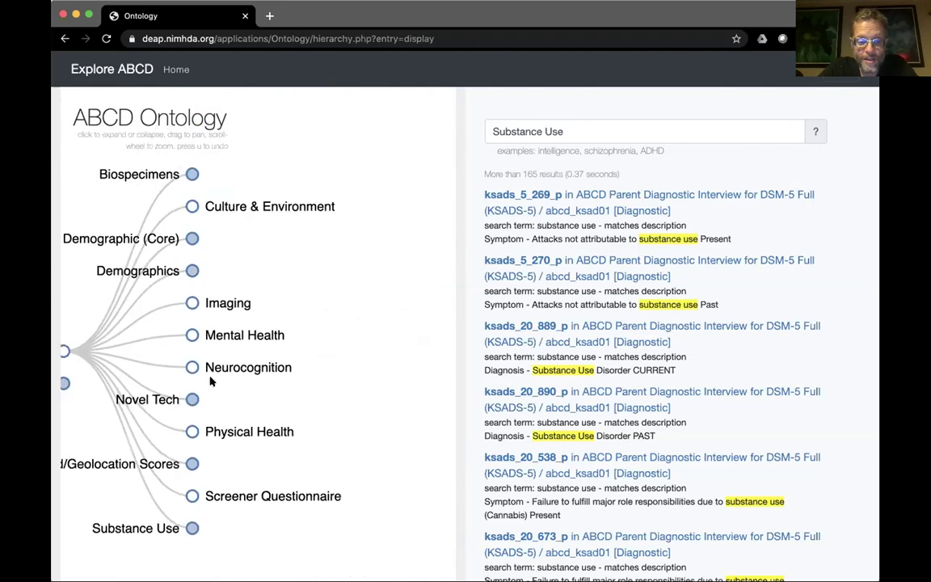
left_click(222, 366)
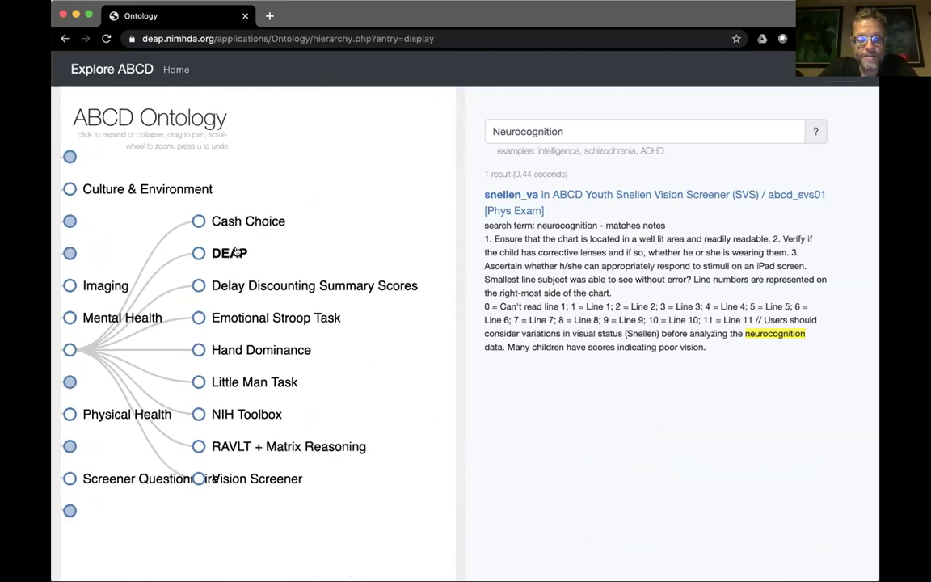
Step: Expand the NIH Toolbox branch to list its 75 nihtbx variables, including nihtbx_picvocab_uncorrected
left_click(244, 414)
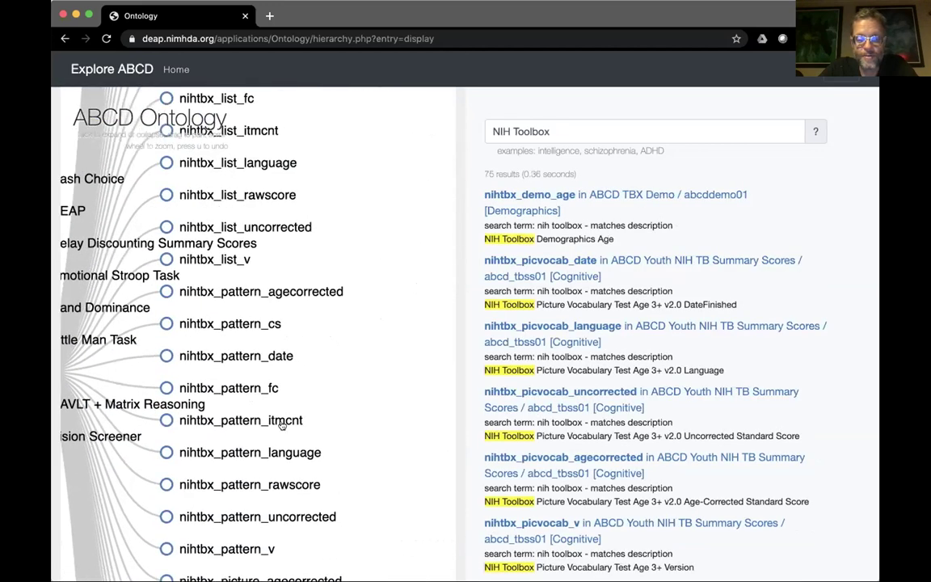
left_click_drag(353, 401, 353, 531)
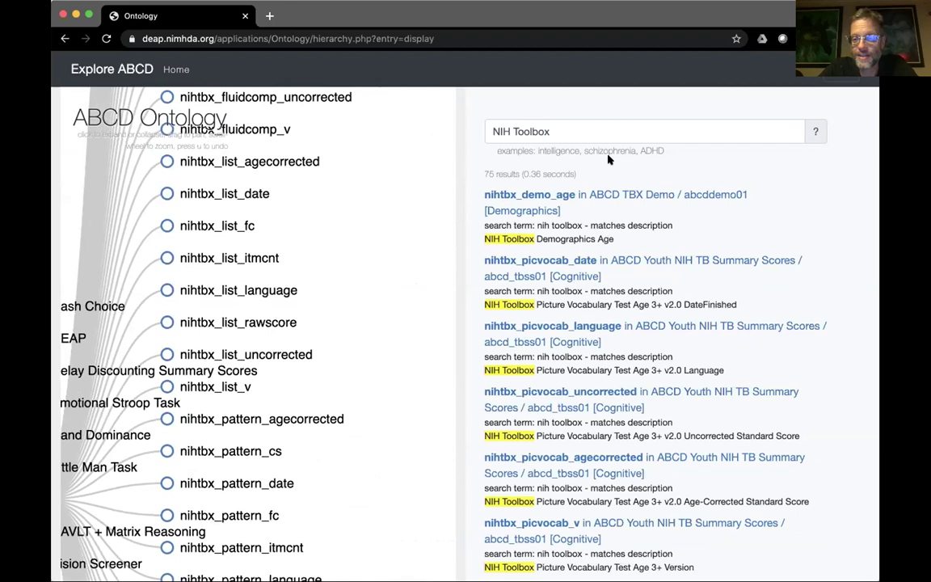
left_click(568, 133)
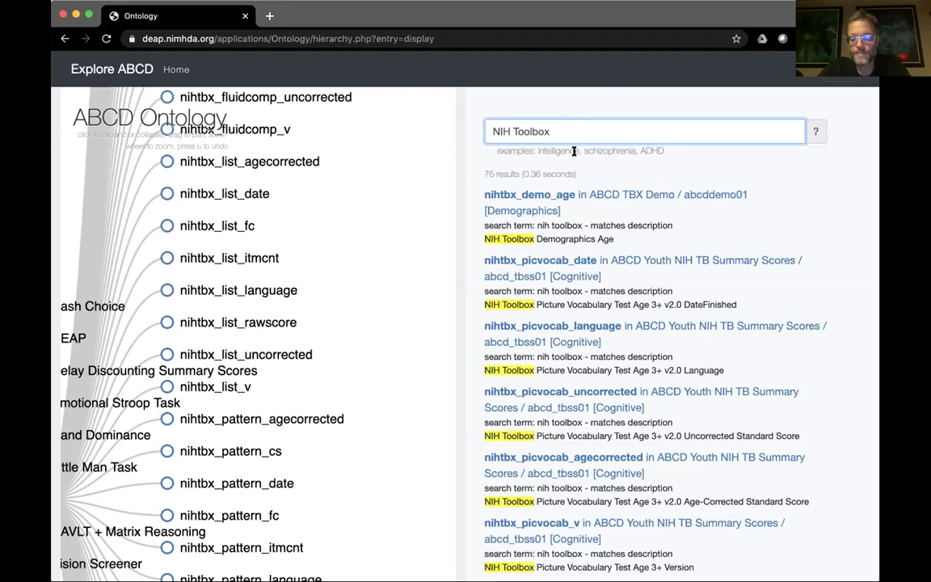
left_click_drag(832, 436, 818, 377)
left_click(818, 378)
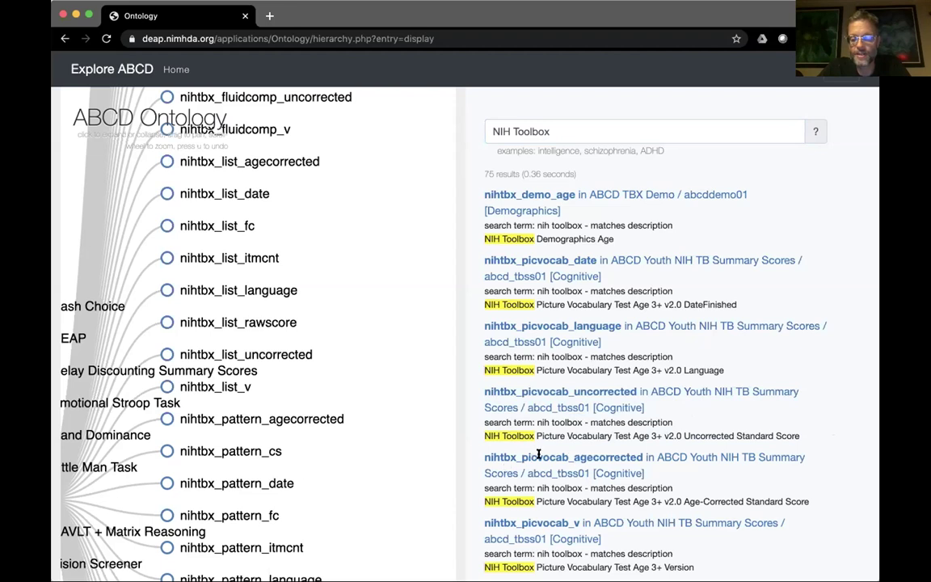
Step: Show nihtbx_picvocab_agecorrected statistics: median 106, mean 106.798, max 208, 15,650 NAs
left_click(538, 455)
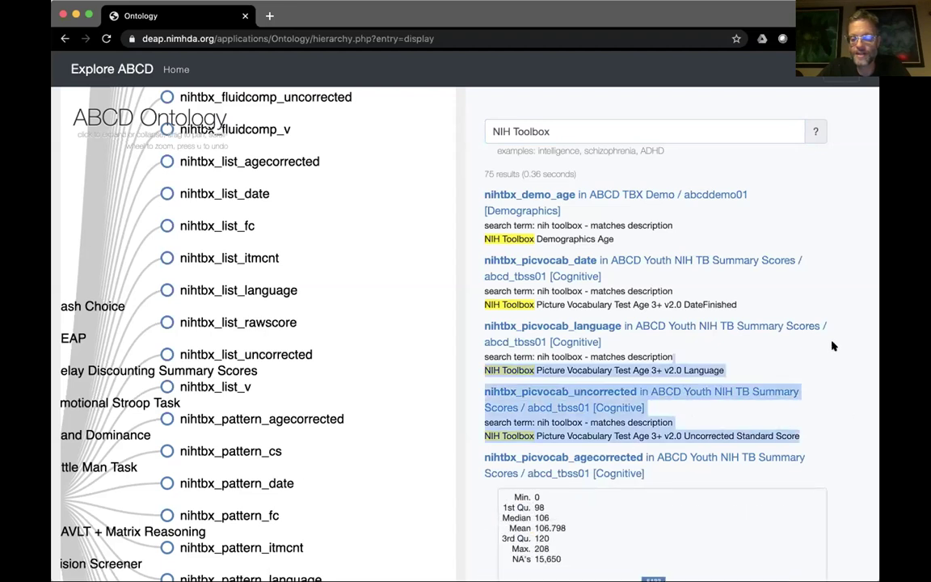
scroll(796, 430, "down", 5)
scroll(796, 429, "up", 3)
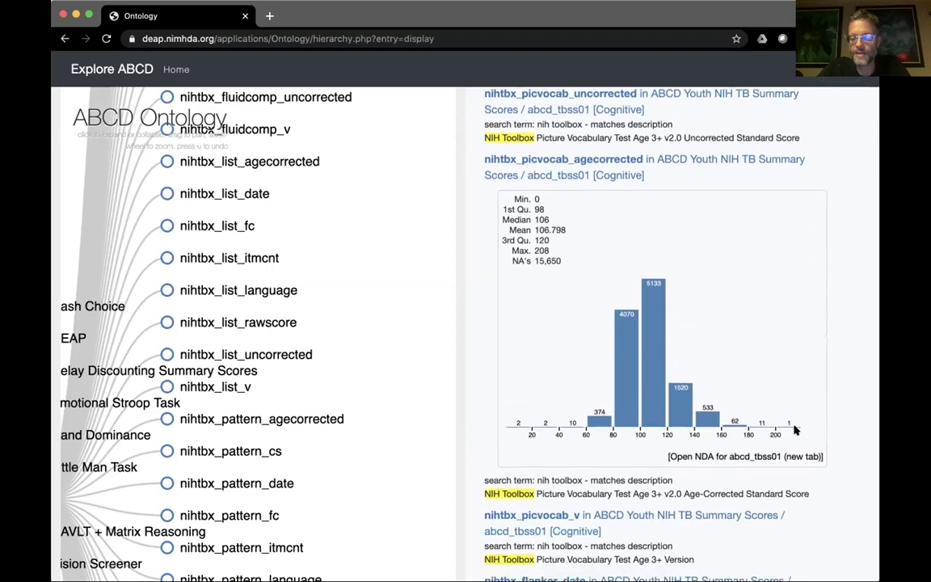
scroll(638, 387, "up", 1)
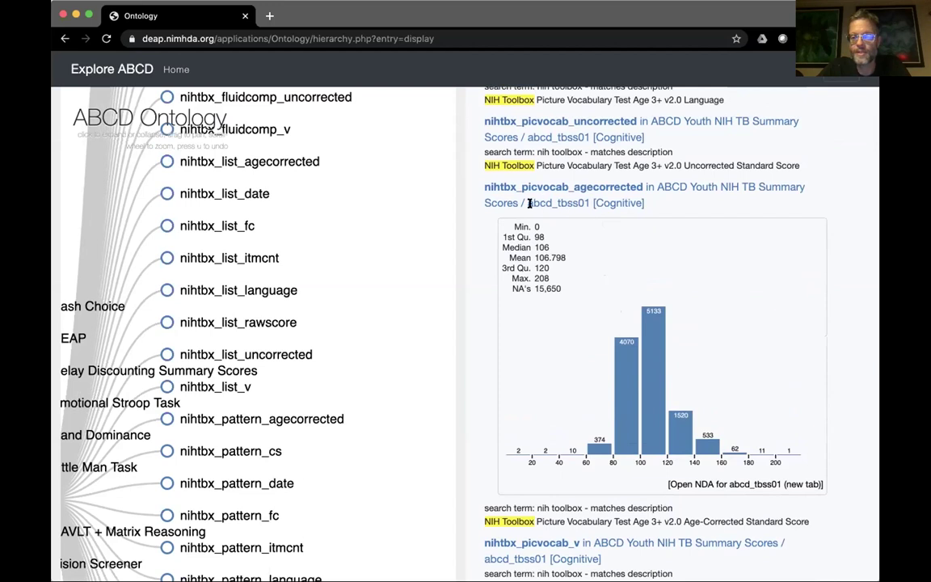
Step: Collapse and reopen the nihtbx_picvocab_agecorrected histogram twice, then return to the top of the results
left_click_drag(528, 203, 589, 195)
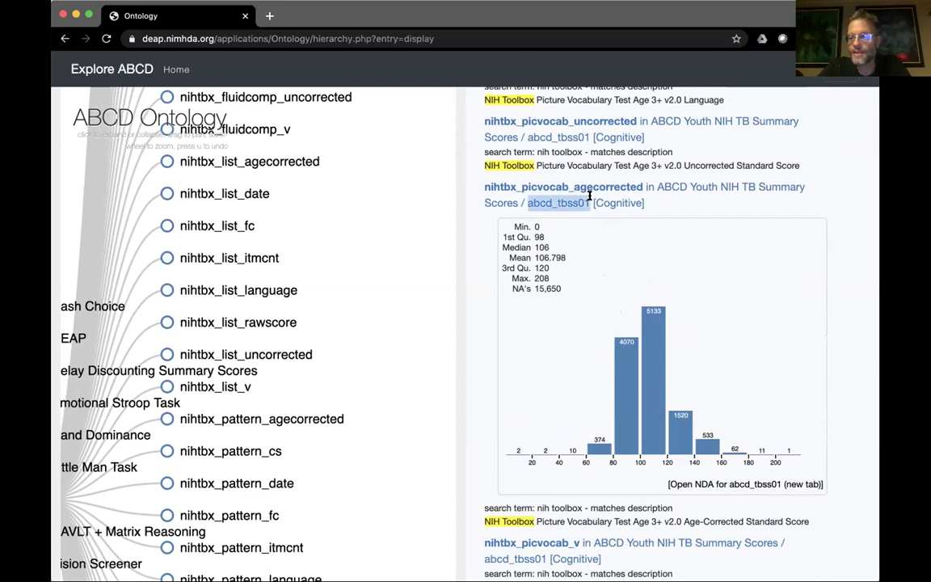
left_click(589, 195)
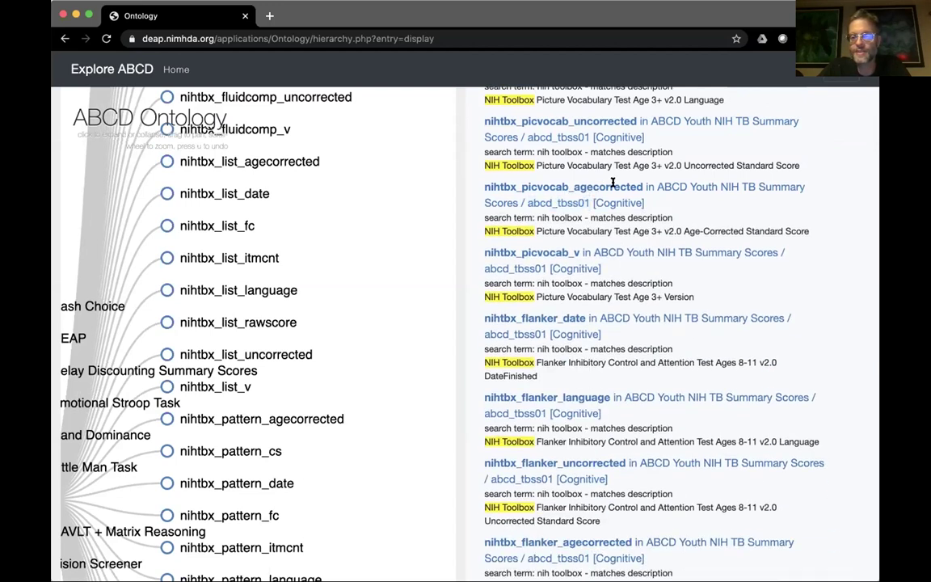
left_click(612, 182)
left_click_drag(645, 186, 482, 186)
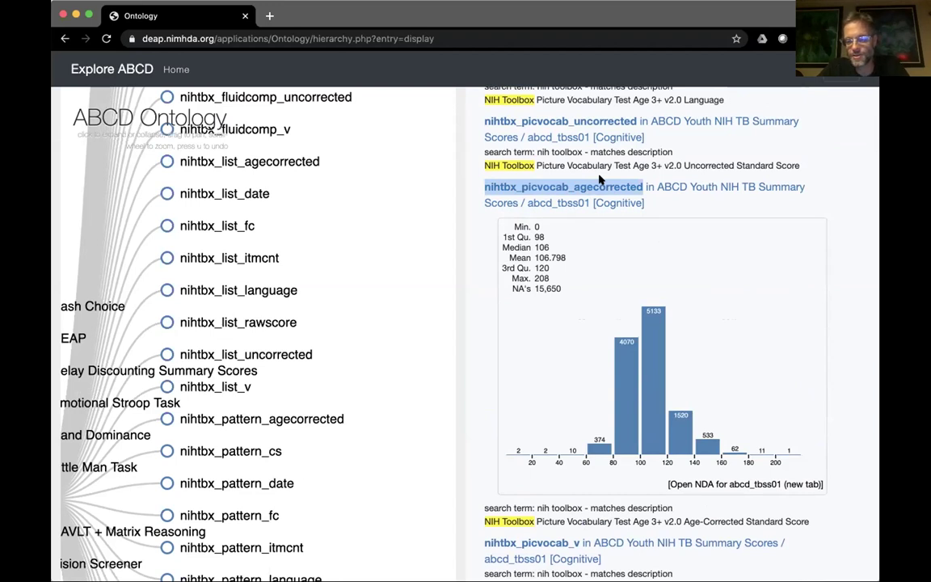
left_click(626, 186)
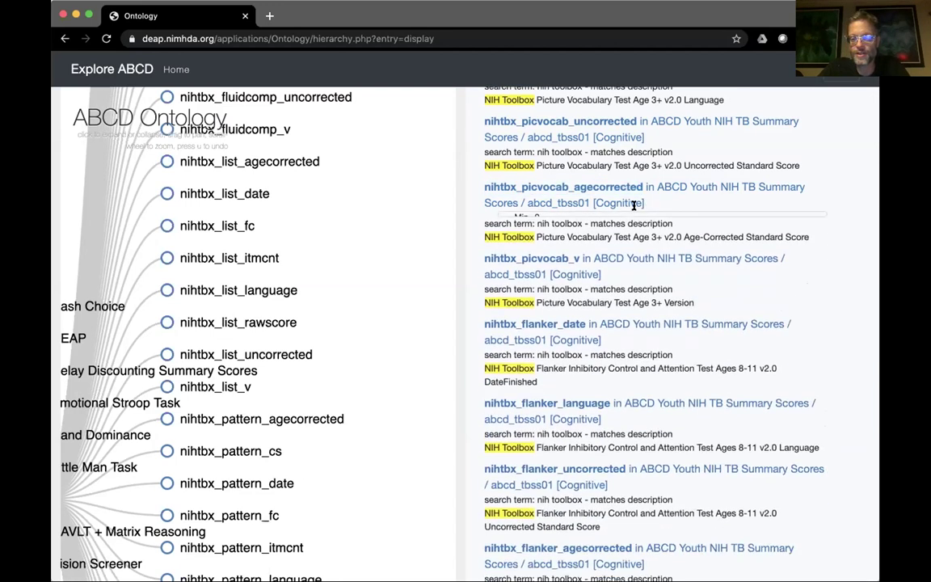
left_click(623, 186)
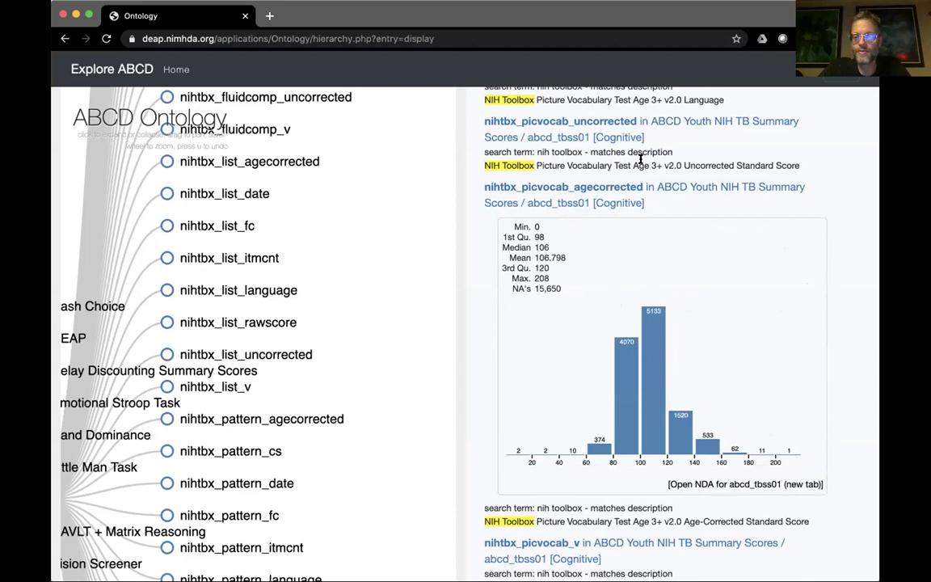
scroll(603, 145, "up", 3)
scroll(664, 144, "up", 3)
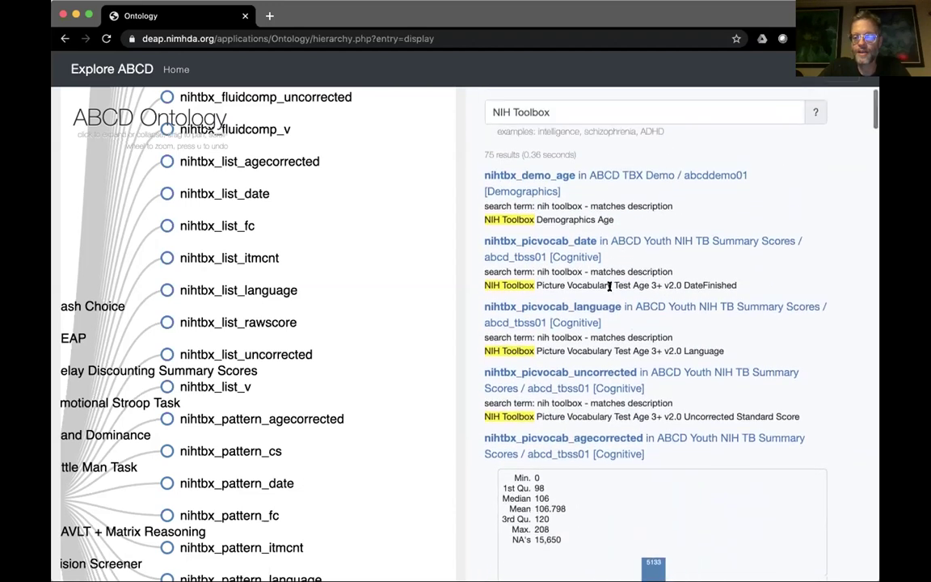
Step: Expand nihtbx_picvocab_language and highlight its counts: en-US 11,719, blank 154, 15,495 missing
left_click(602, 306)
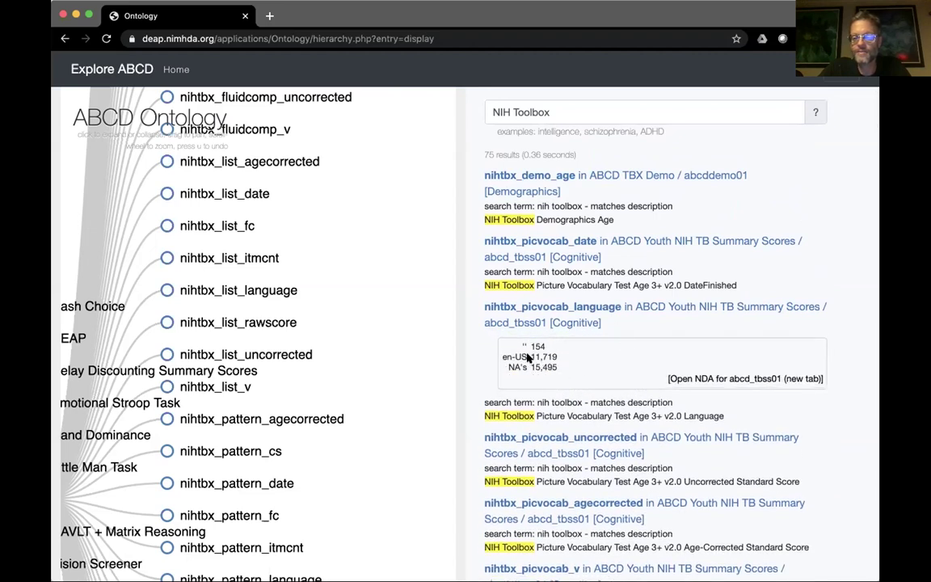
left_click_drag(529, 356, 557, 356)
left_click_drag(546, 346, 523, 362)
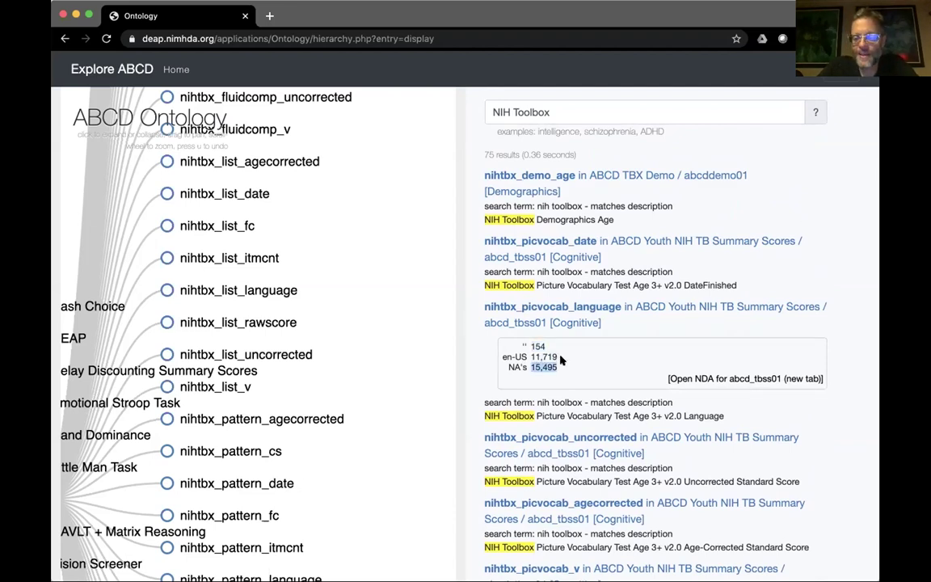
left_click_drag(557, 357, 522, 367)
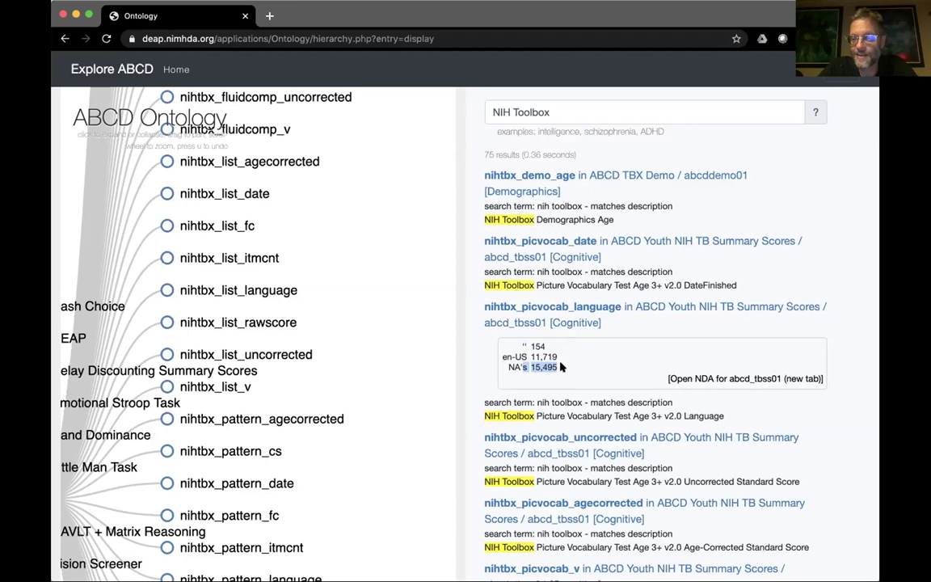
left_click(556, 357)
left_click_drag(557, 357, 533, 367)
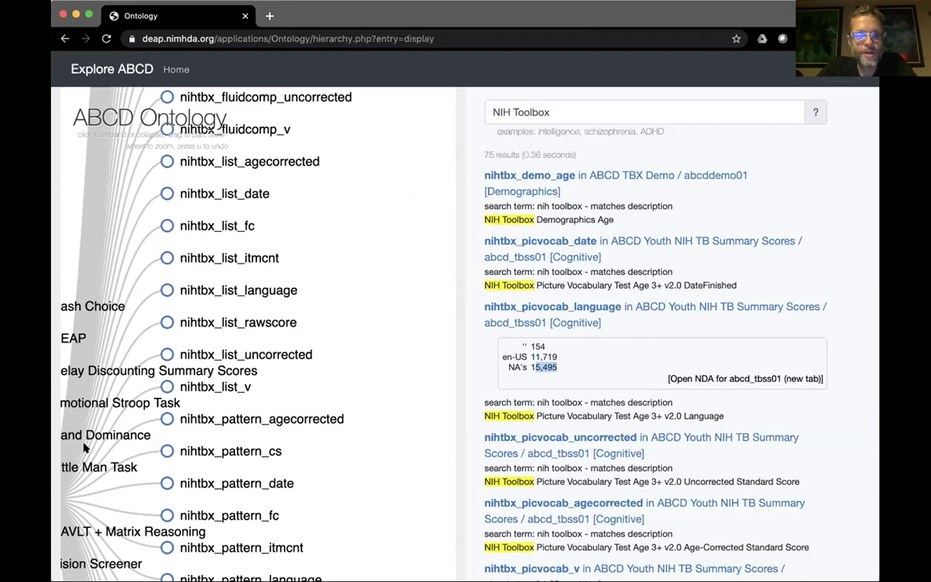
Step: Go back to the DEAP home page and open the 03 Limit participant filter
left_click(174, 70)
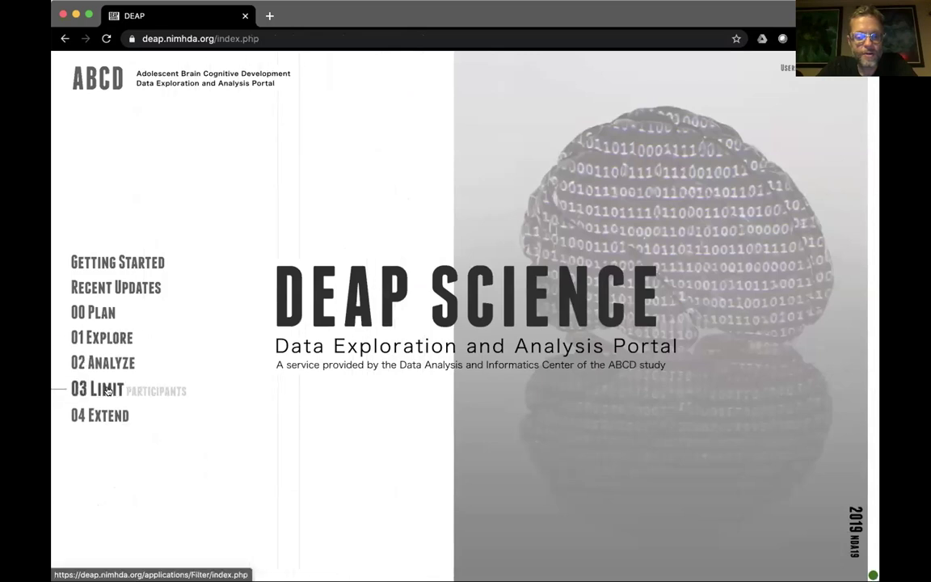
left_click(100, 391)
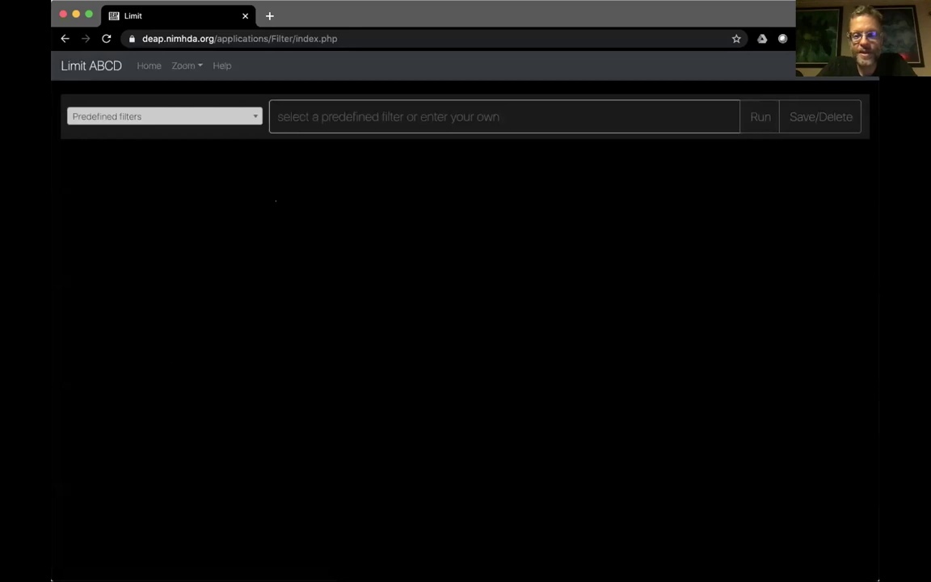
Step: Apply the predefined Righthanded filter (ehi_ss_score=1), matching 9,425 sessions versus 17,943 non-matching
left_click(253, 117)
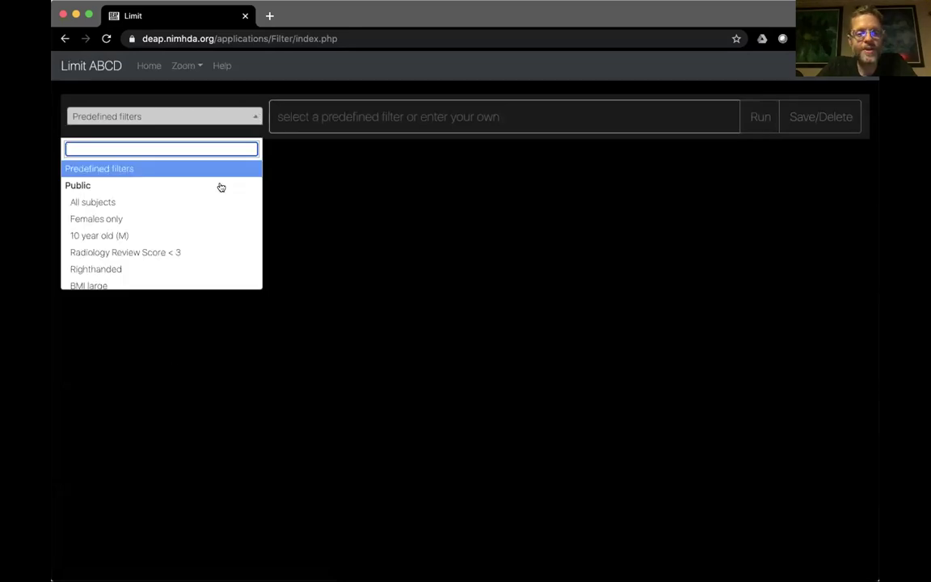
scroll(216, 198, "down", 4)
scroll(216, 198, "down", 5)
scroll(217, 199, "down", 1)
scroll(217, 199, "up", 4)
scroll(217, 199, "up", 5)
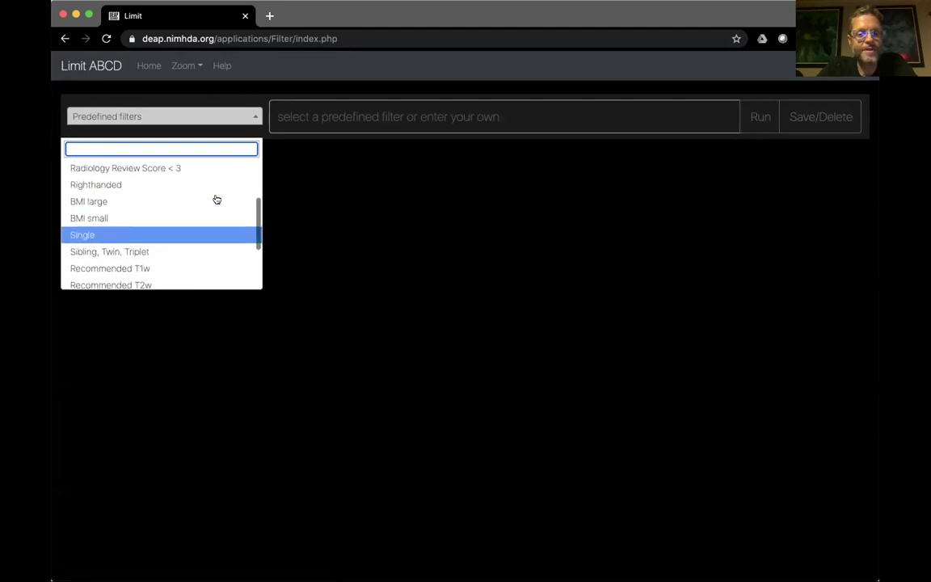
left_click(213, 210)
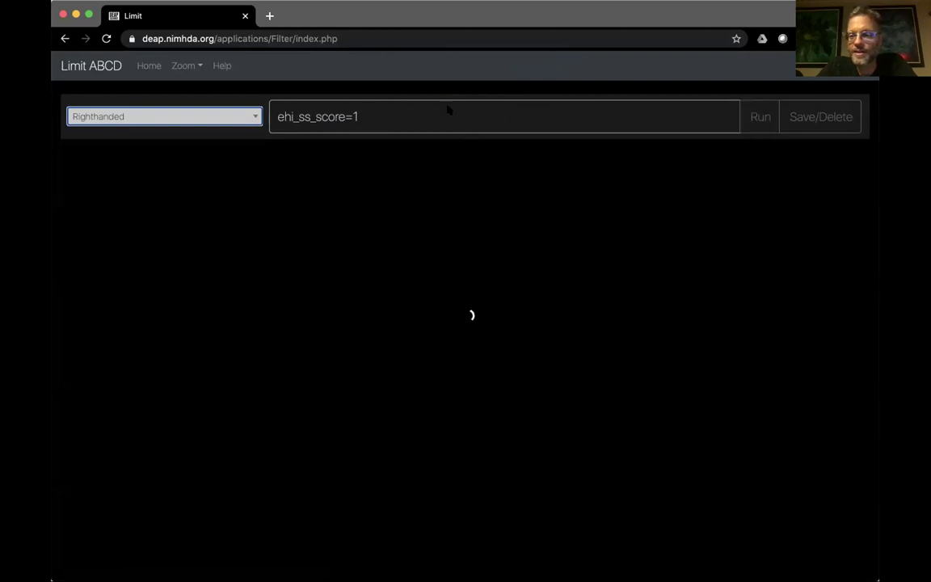
left_click(357, 120)
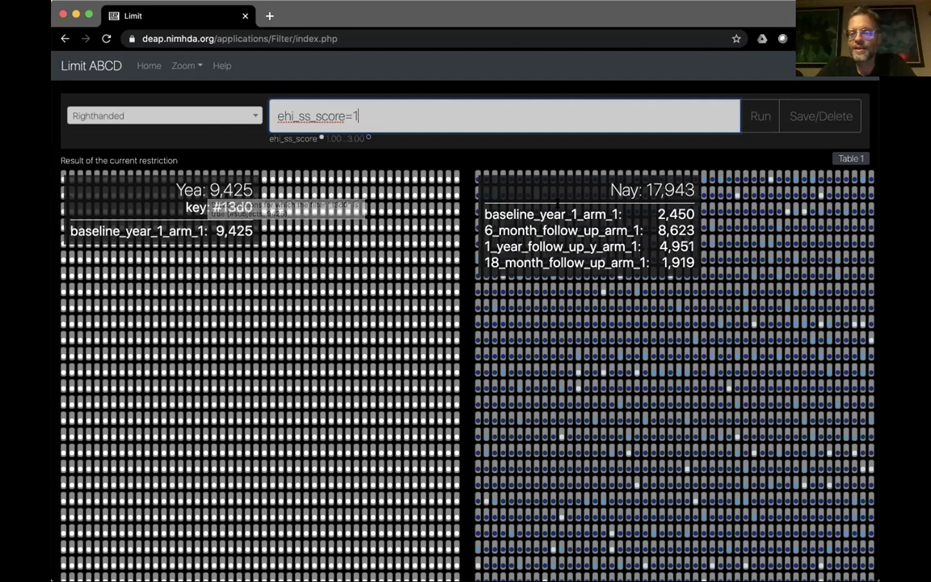
Step: Inspect the 17,943 Nay sessions by event, edit the query, and reopen the predefined filters
mouse_move(608, 174)
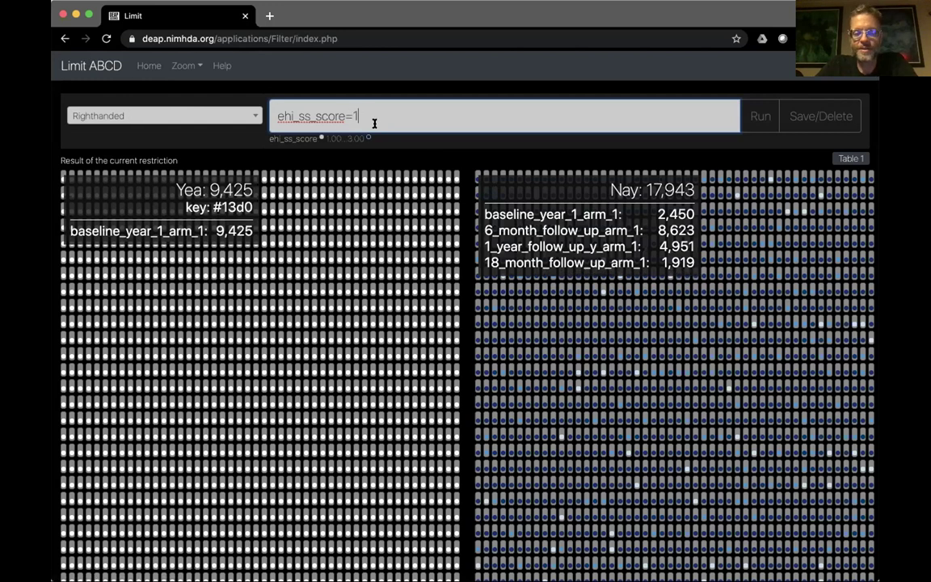
key("BackSpace")
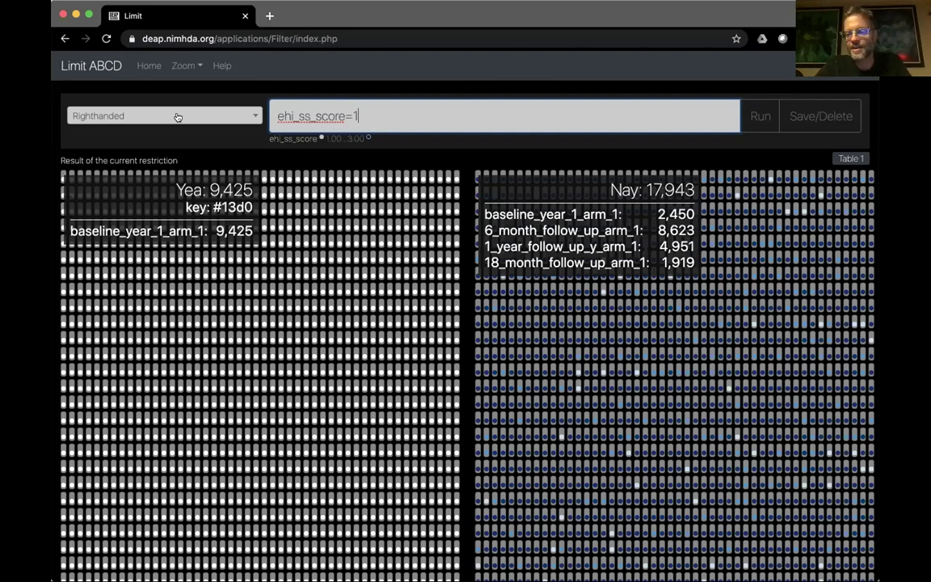
left_click(250, 116)
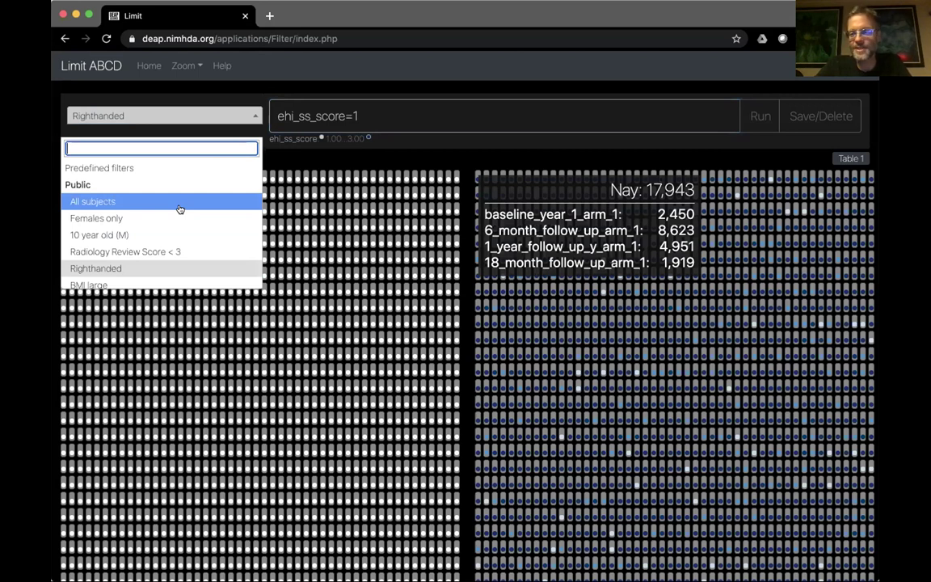
Step: Return home and open the 04 Extend page listing public score calculations
left_click(155, 67)
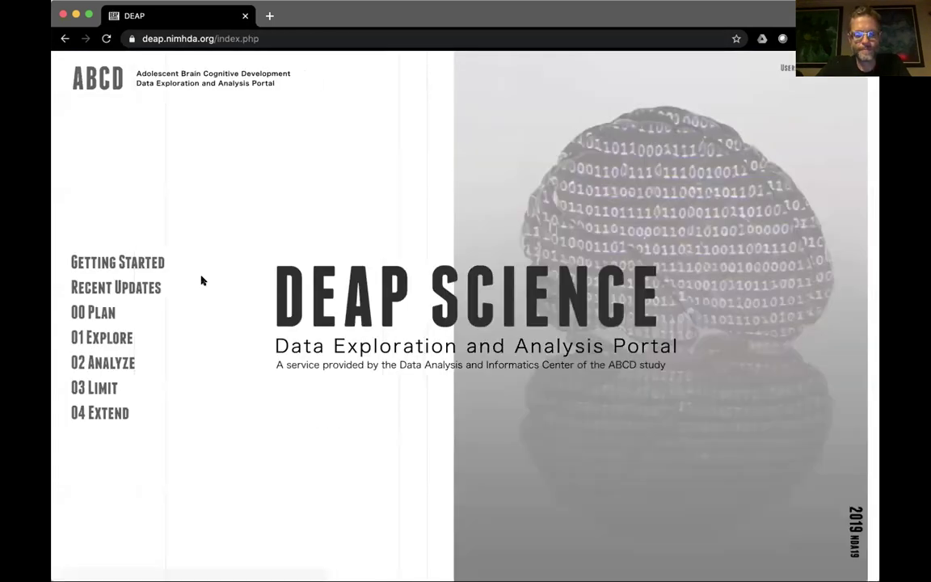
left_click(105, 414)
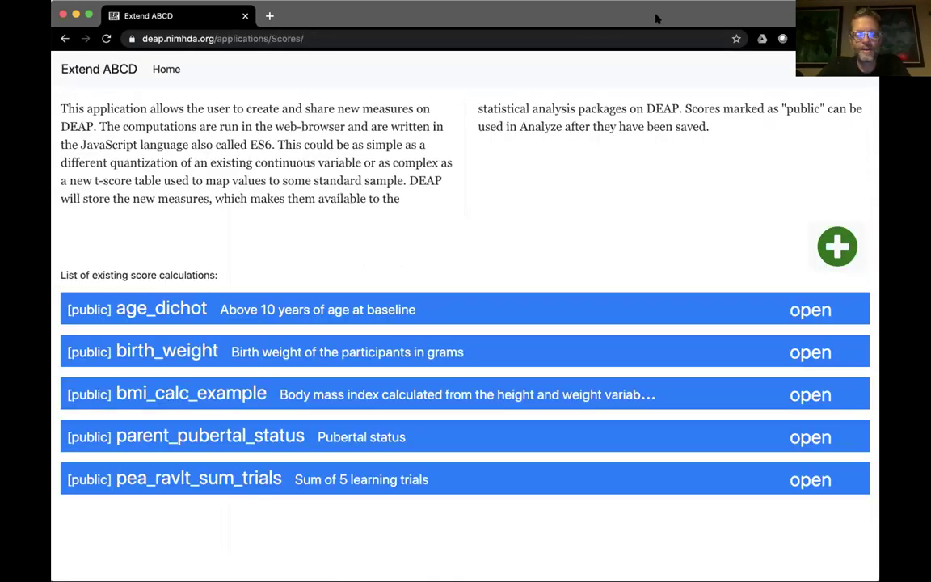
Step: Review the expanded age_dichot score calculation, then go back to the DEAP home page
left_click(801, 312)
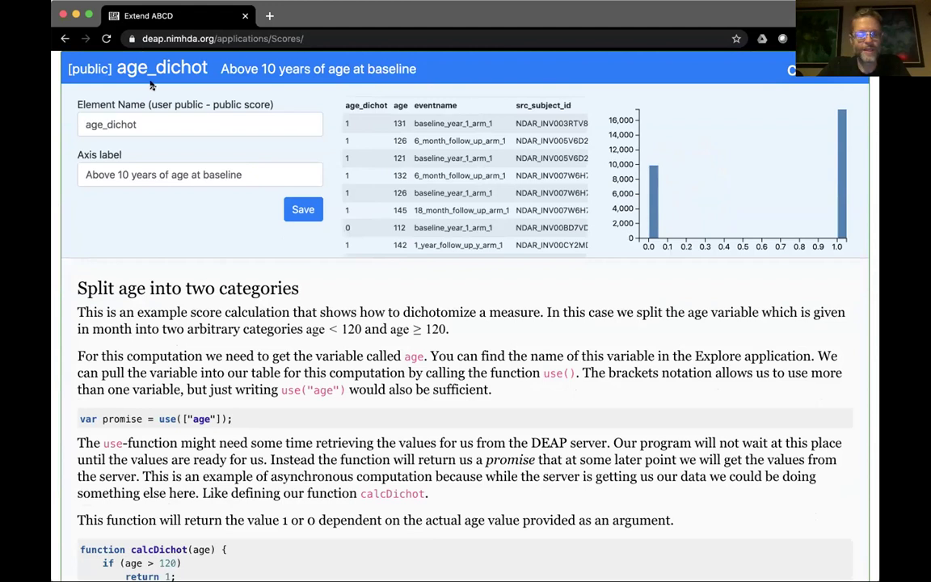
scroll(151, 85, "up", 3)
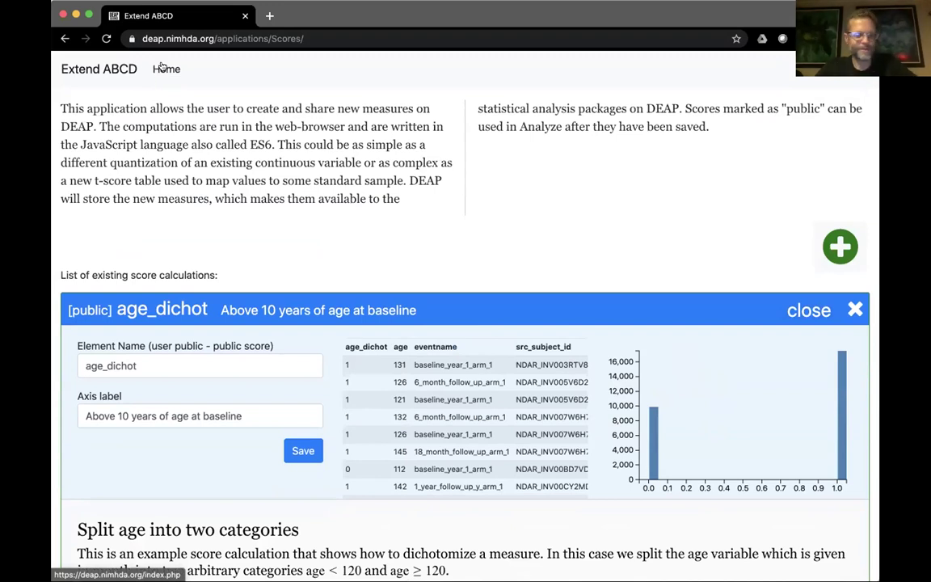
left_click(162, 69)
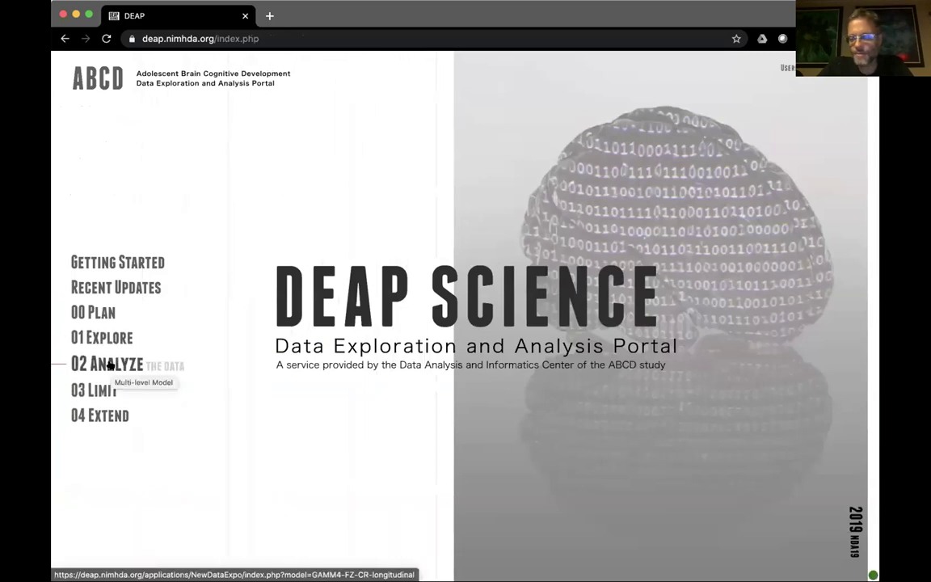
Step: Load the GAMM4 model with nihtbx_fluidcomp_uncorrected dependent and nihtbx_picvocab_uncorrected independent
left_click(110, 365)
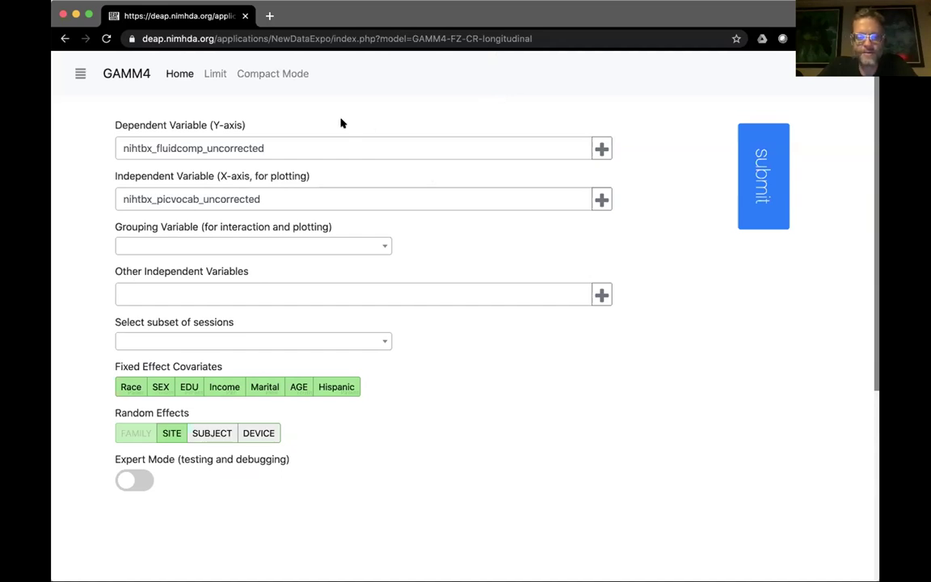
left_click(141, 481)
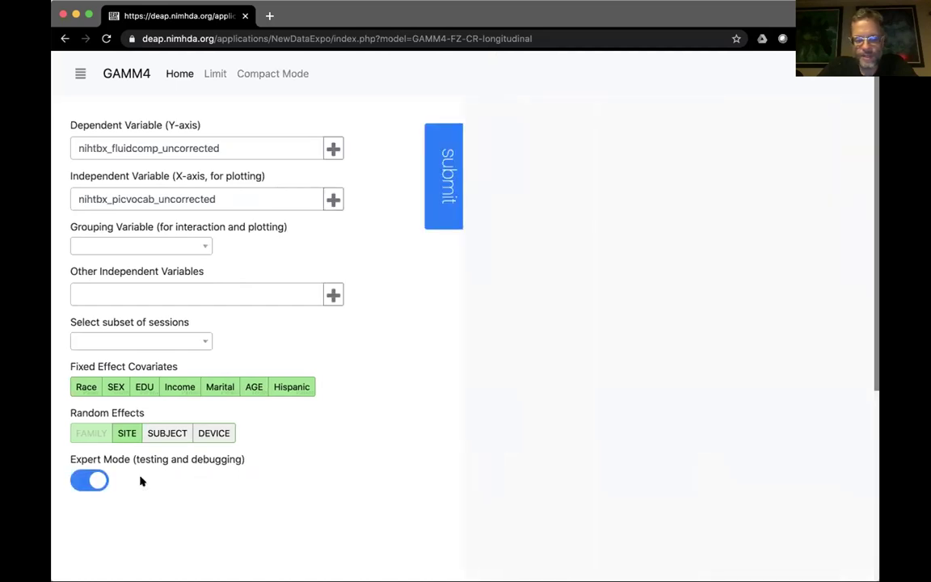
left_click(597, 171)
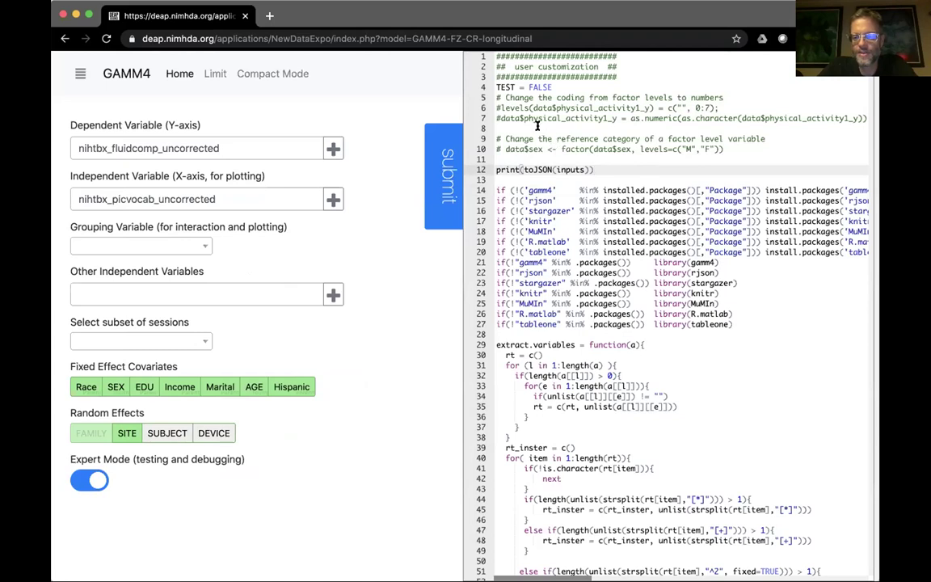
left_click(494, 127)
key("Return")
key("BackSpace")
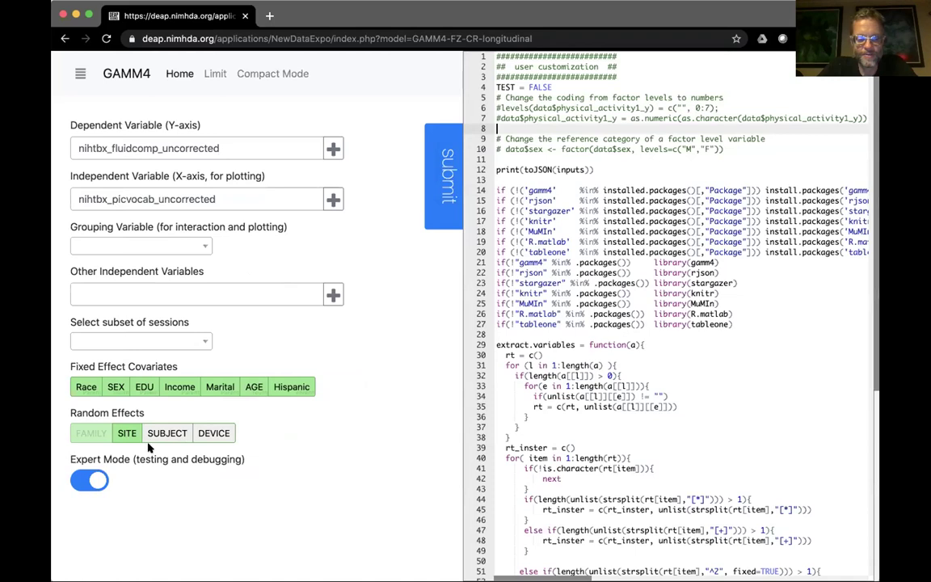
left_click(84, 479)
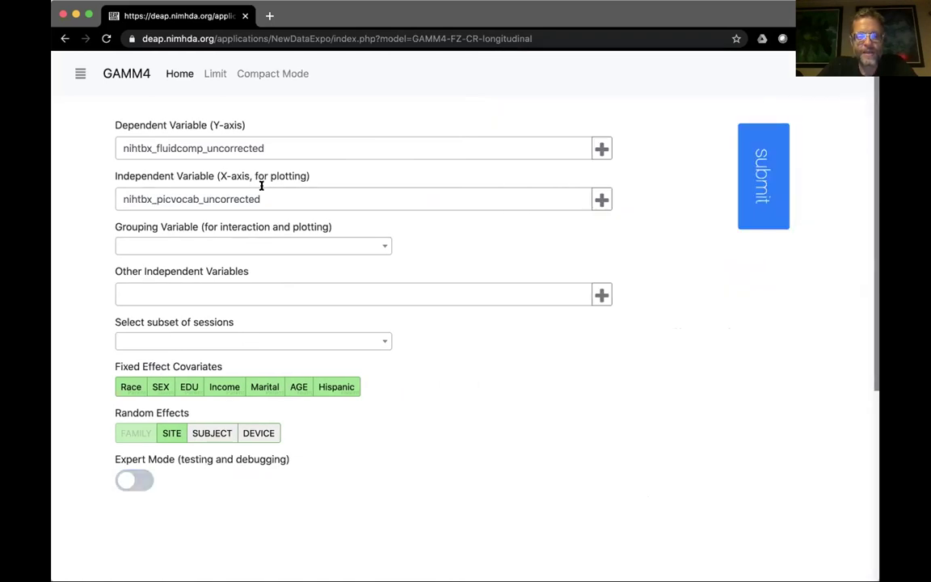
left_click(265, 74)
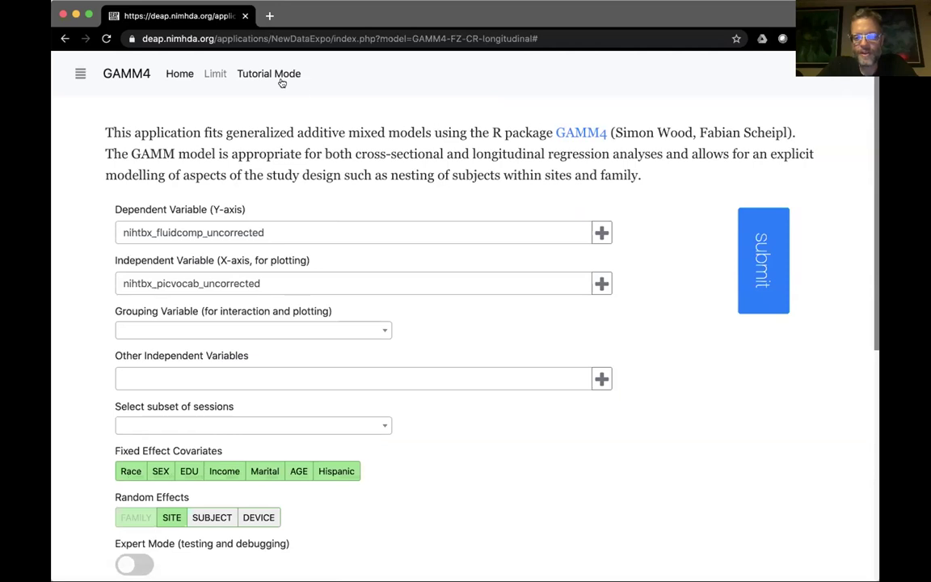
scroll(421, 368, "down", 2)
scroll(420, 370, "down", 2)
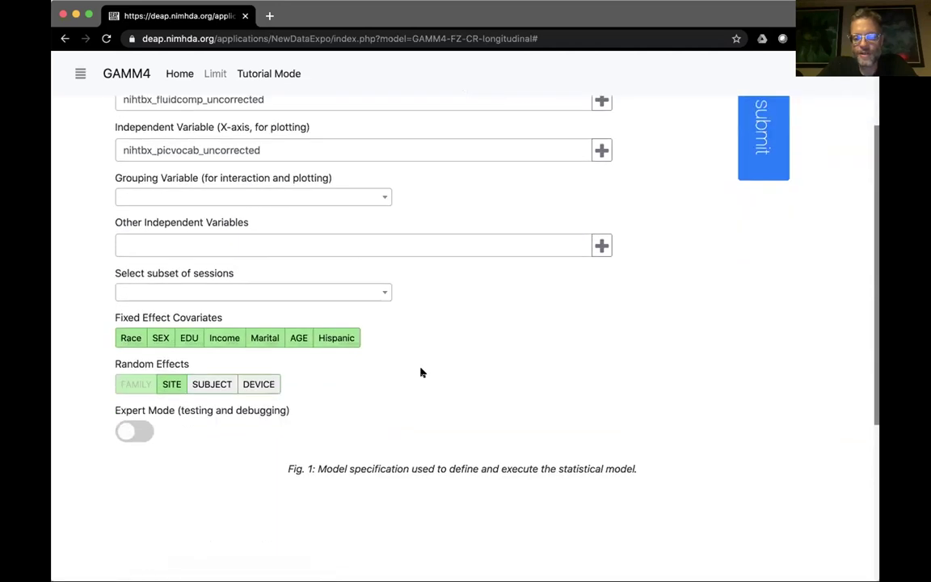
scroll(421, 372, "up", 3)
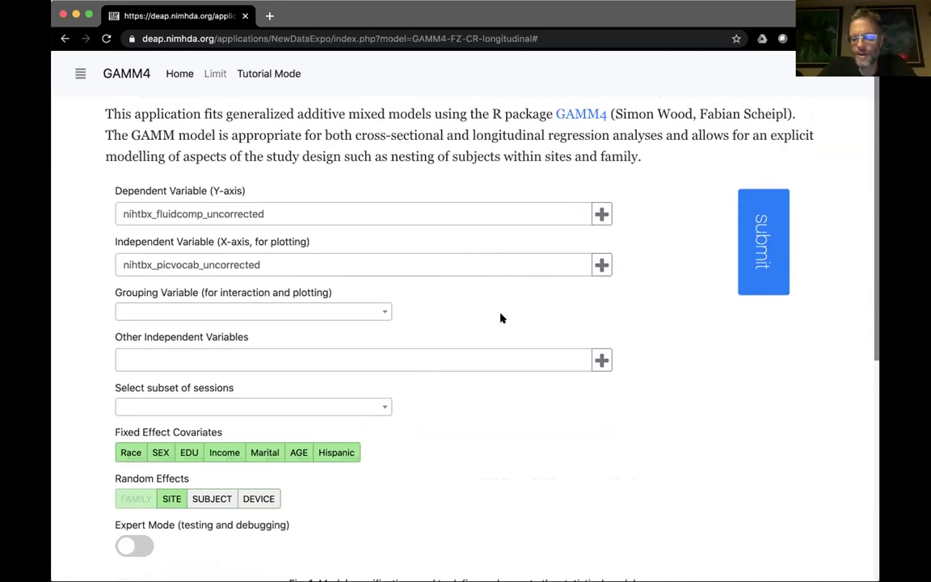
scroll(497, 323, "down", 3)
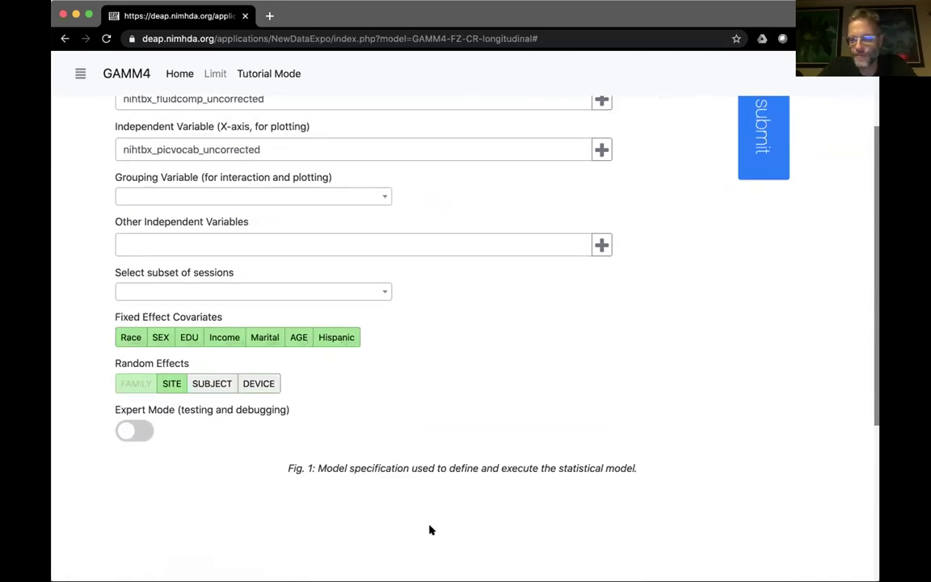
scroll(529, 435, "up", 1)
scroll(529, 435, "up", 3)
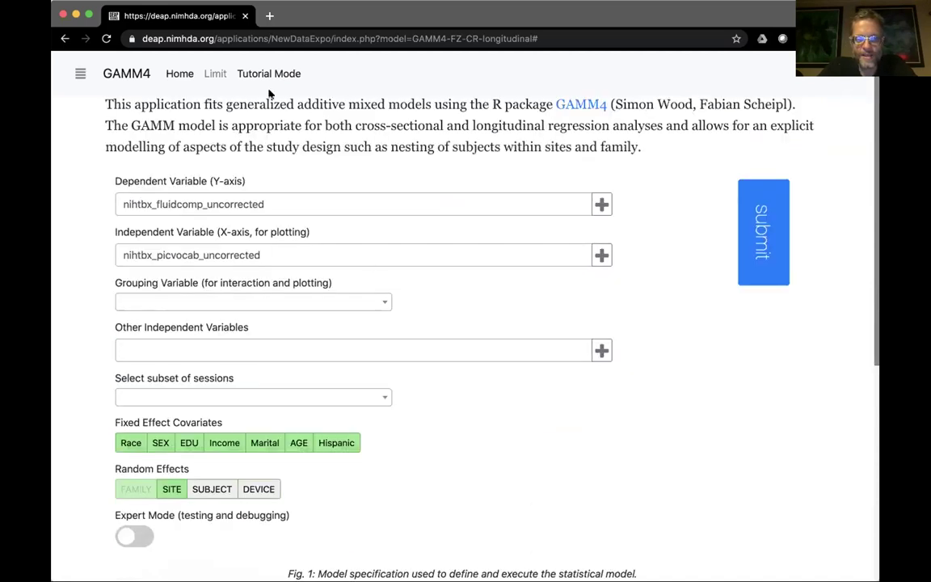
left_click(269, 73)
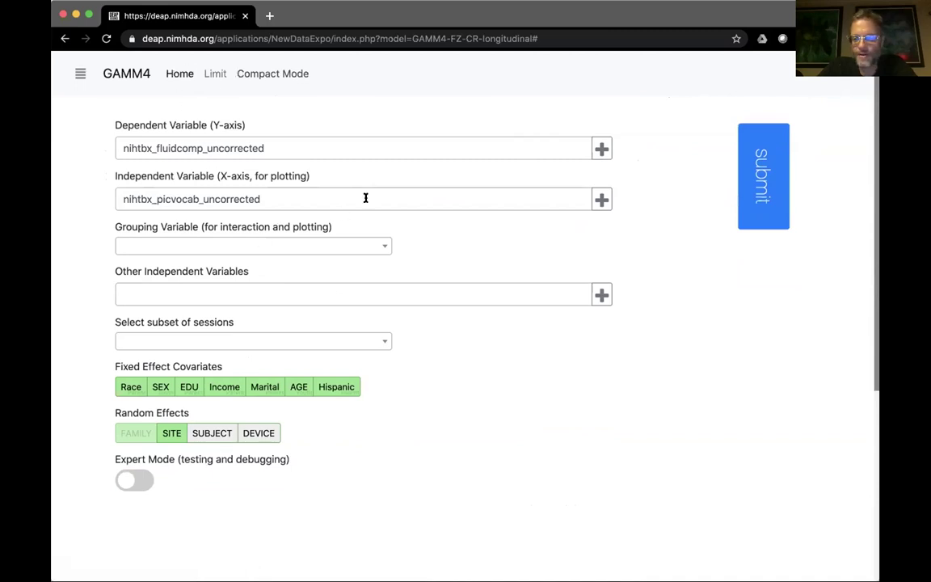
Step: Show nihtbx_fluidcomp_uncorrected details (min 44, median 92, mean 91.55), leaving log and censoring off
double_click(211, 149)
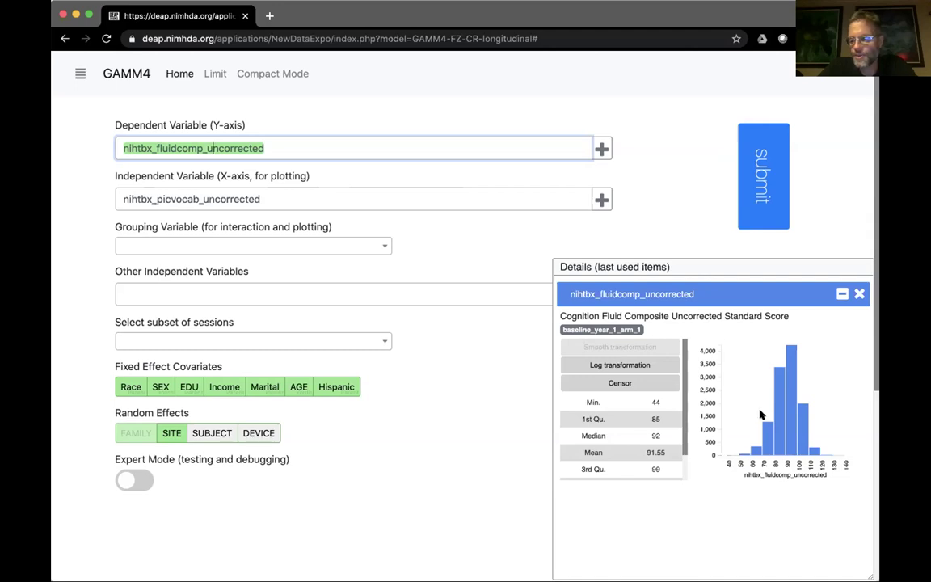
left_click(646, 366)
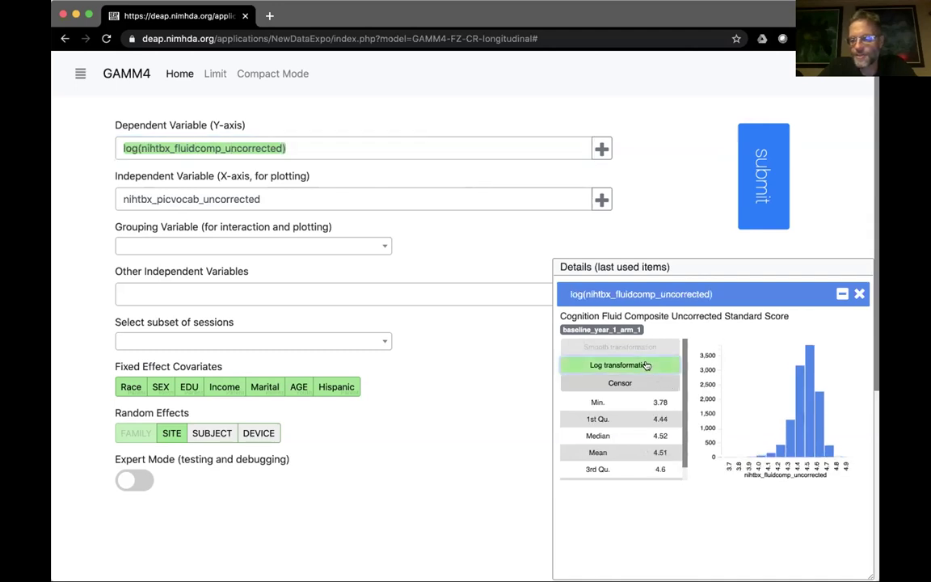
left_click(647, 365)
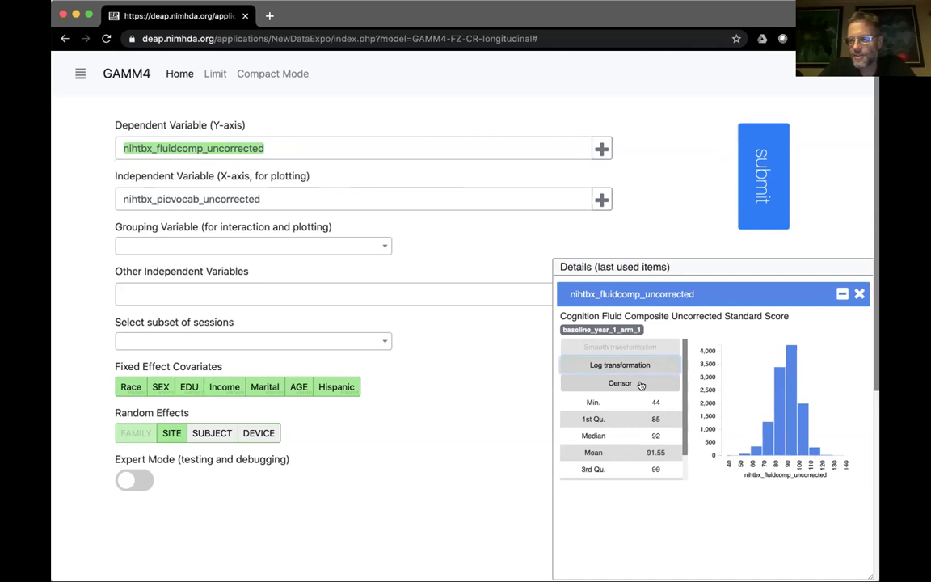
left_click(640, 384)
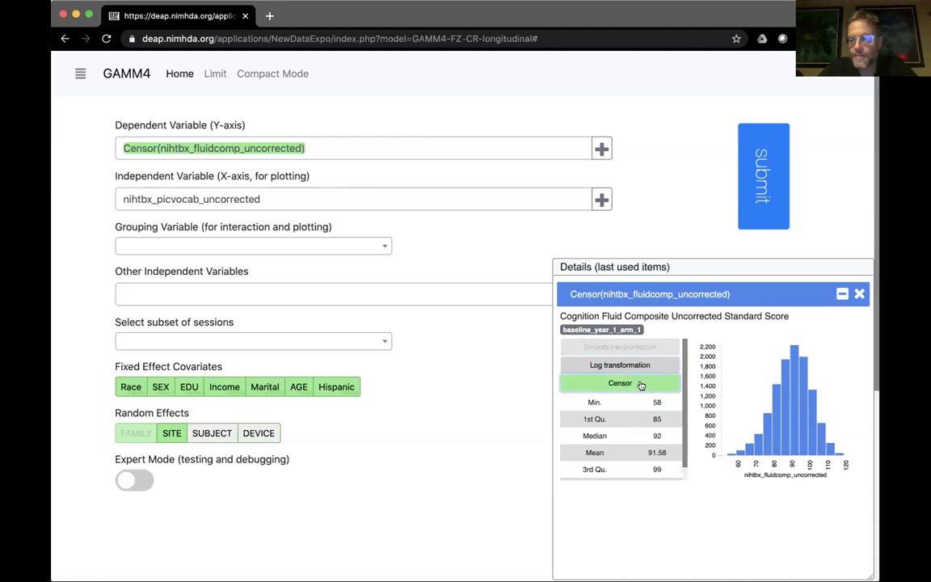
left_click(640, 384)
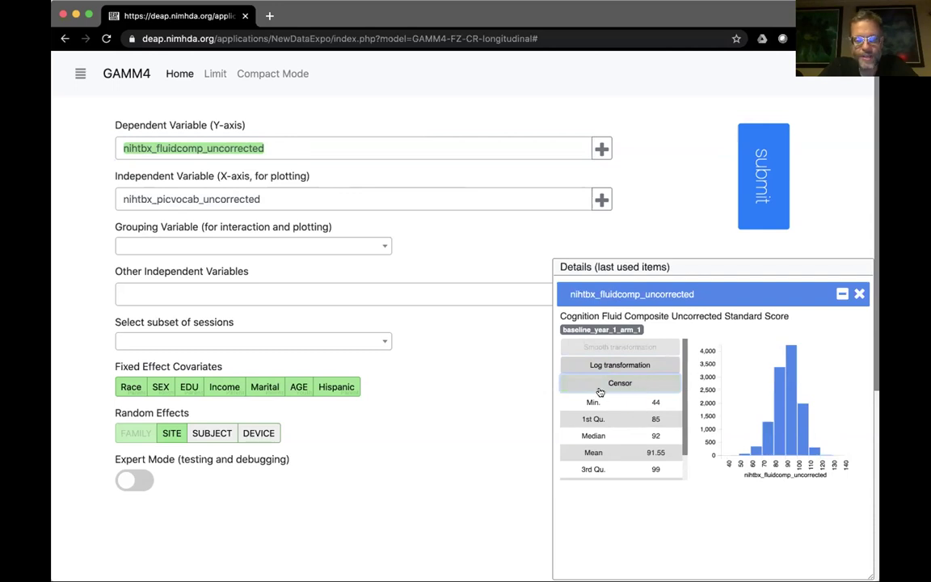
Step: Reopen the picture vocabulary details panel and try the log transform, then remove it
left_click(859, 294)
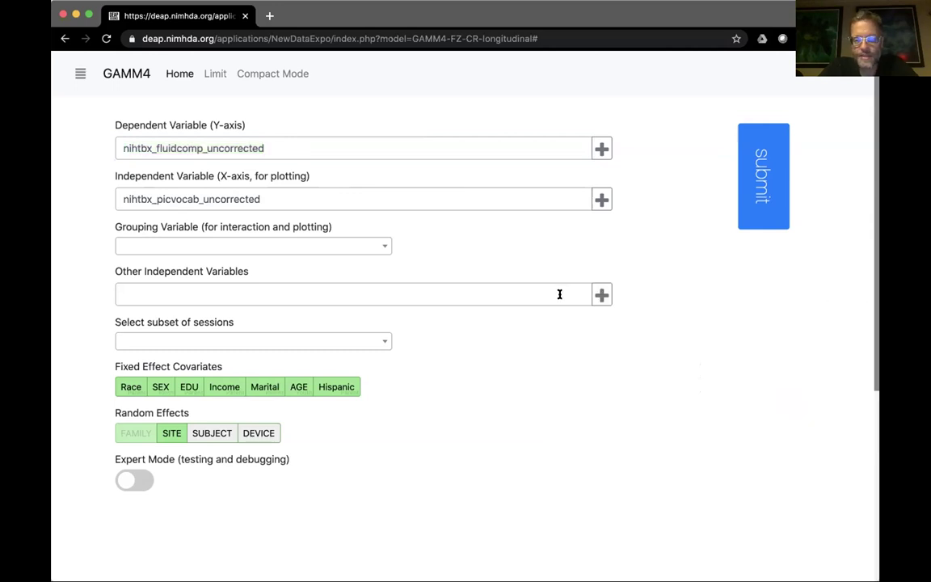
left_click(220, 198)
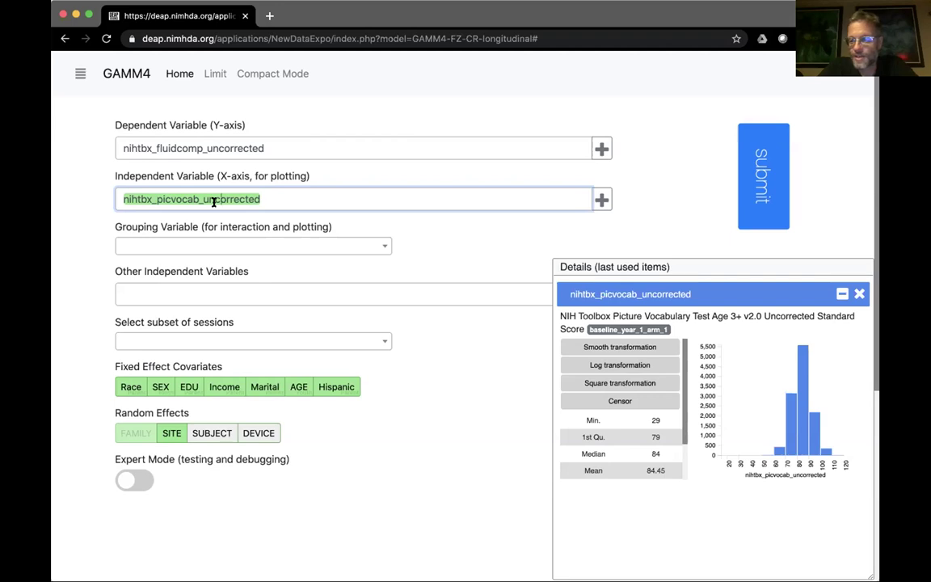
left_click(637, 365)
left_click(637, 366)
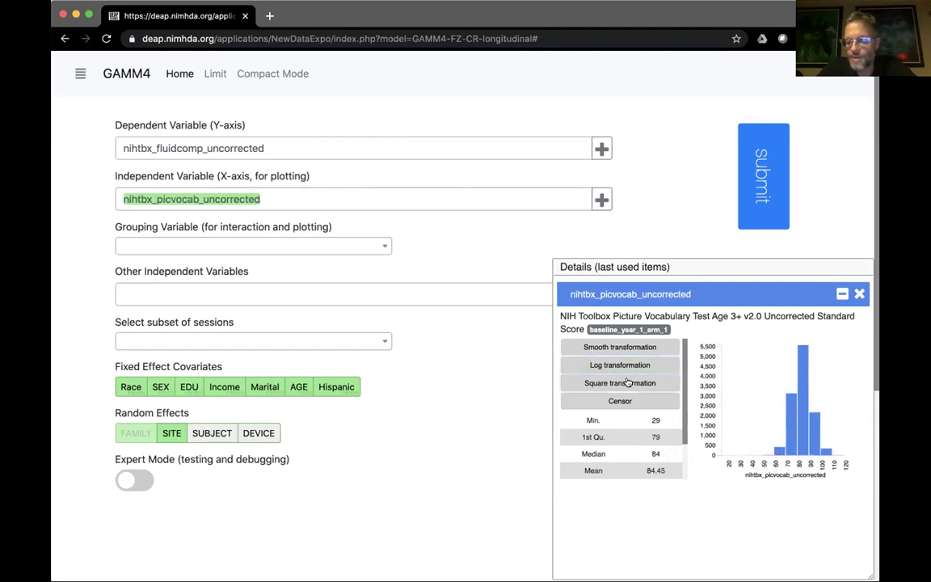
Step: Try Square, Censor and Smooth on picture vocabulary, turn each off again, and close the panel
left_click(627, 384)
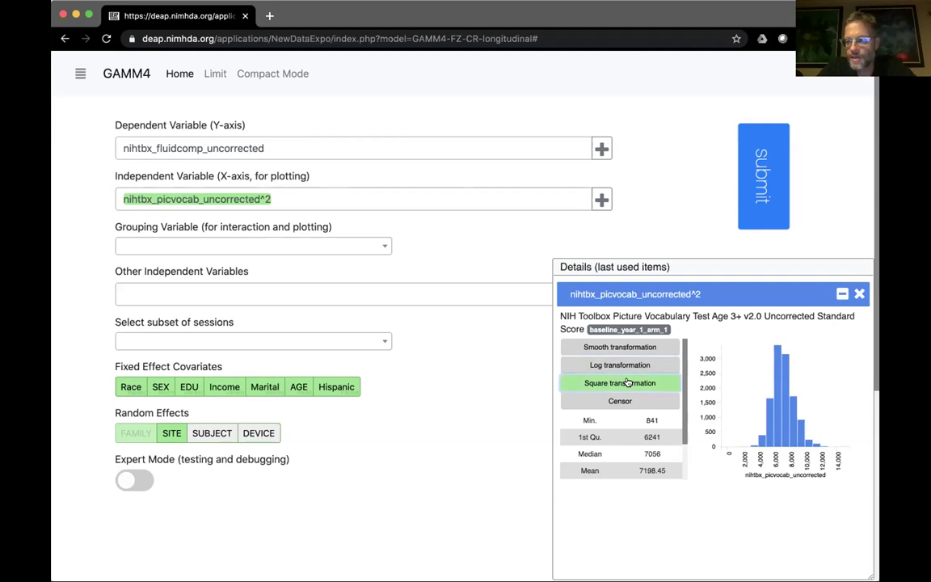
left_click(628, 383)
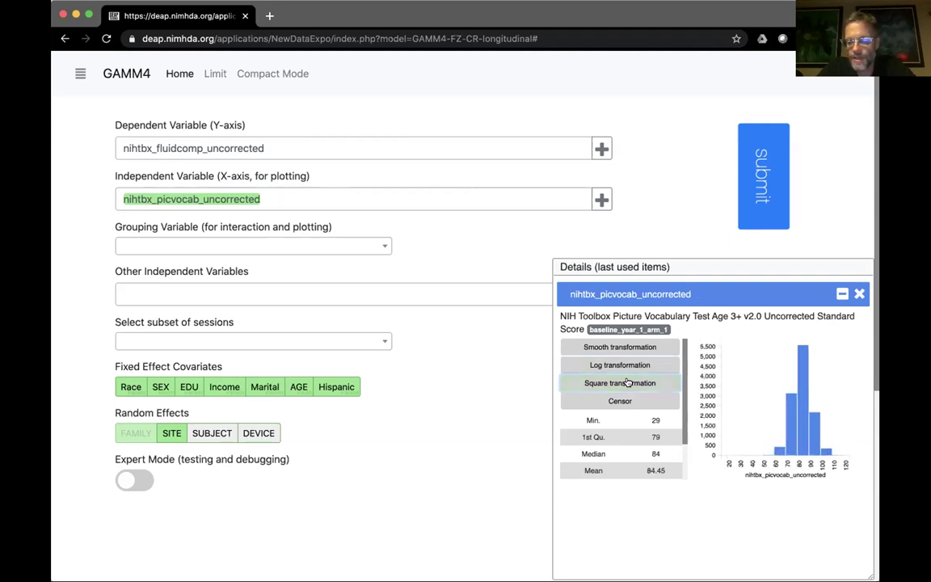
left_click(626, 400)
left_click(627, 401)
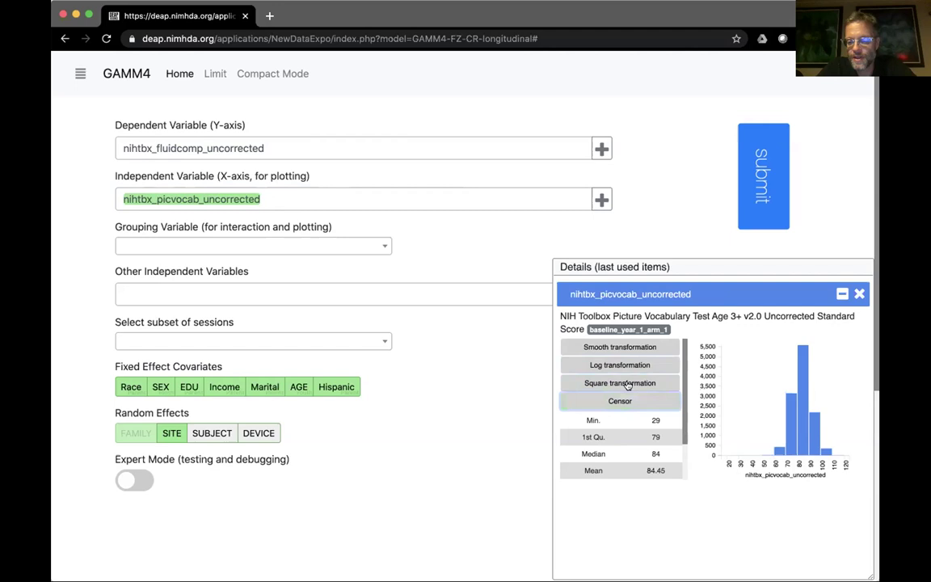
left_click(622, 346)
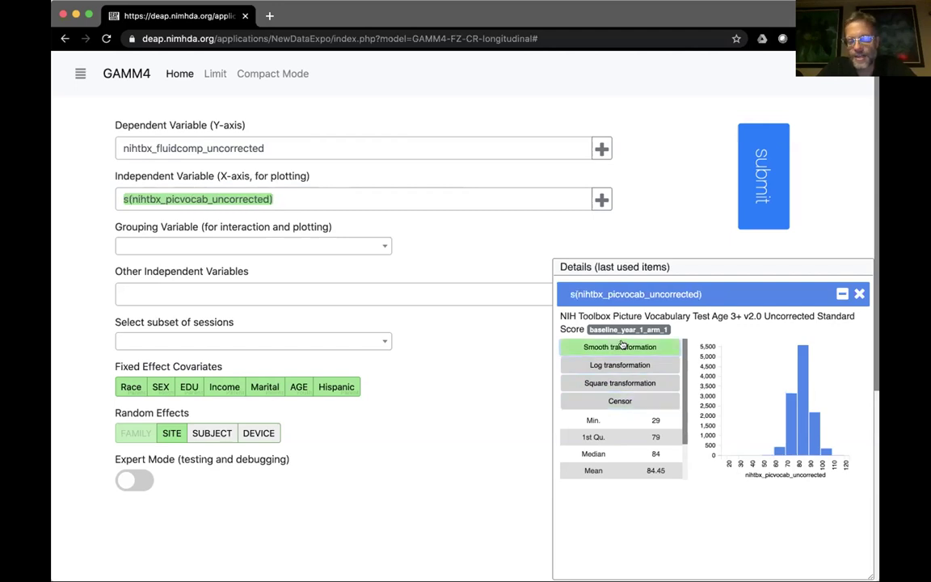
left_click(621, 345)
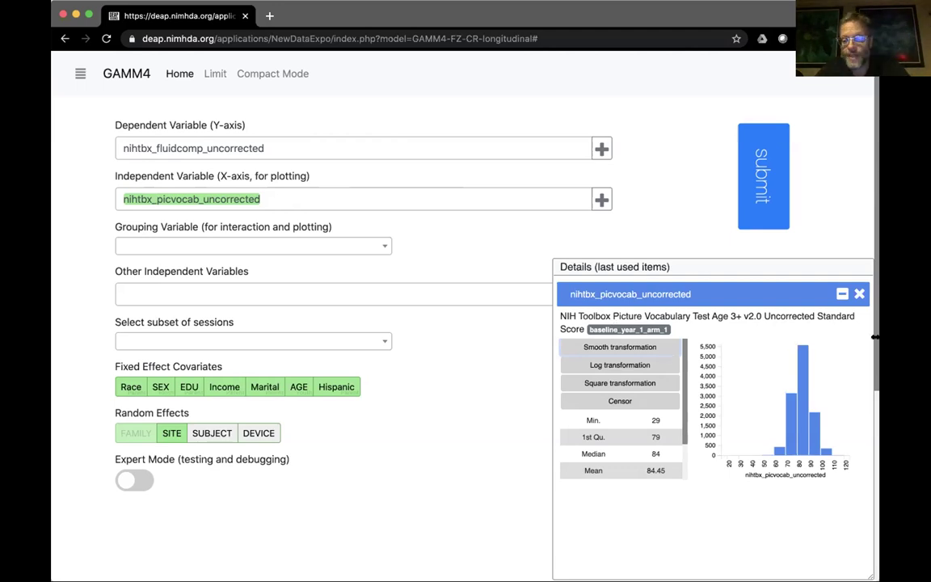
left_click(859, 294)
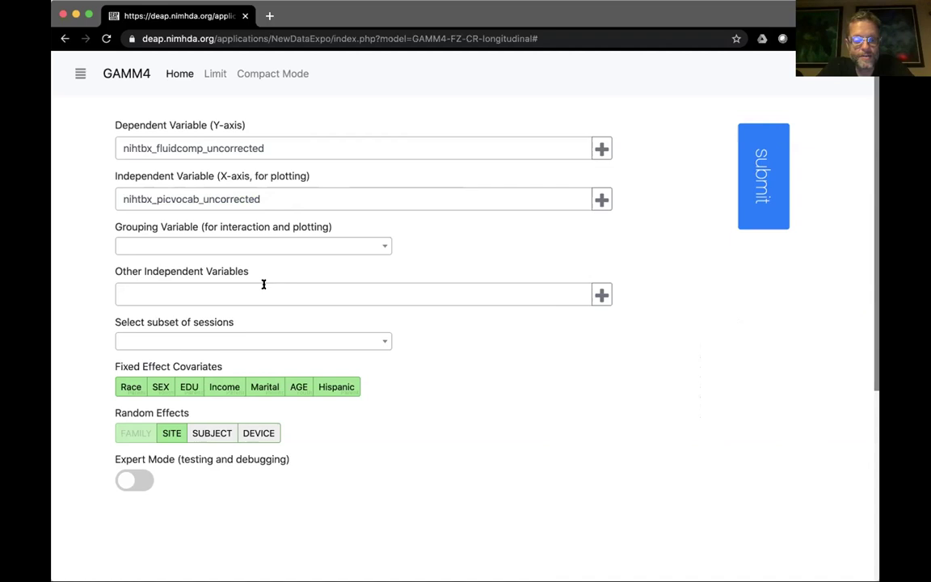
Step: Leave the Grouping Variable empty after checking its list
left_click(380, 245)
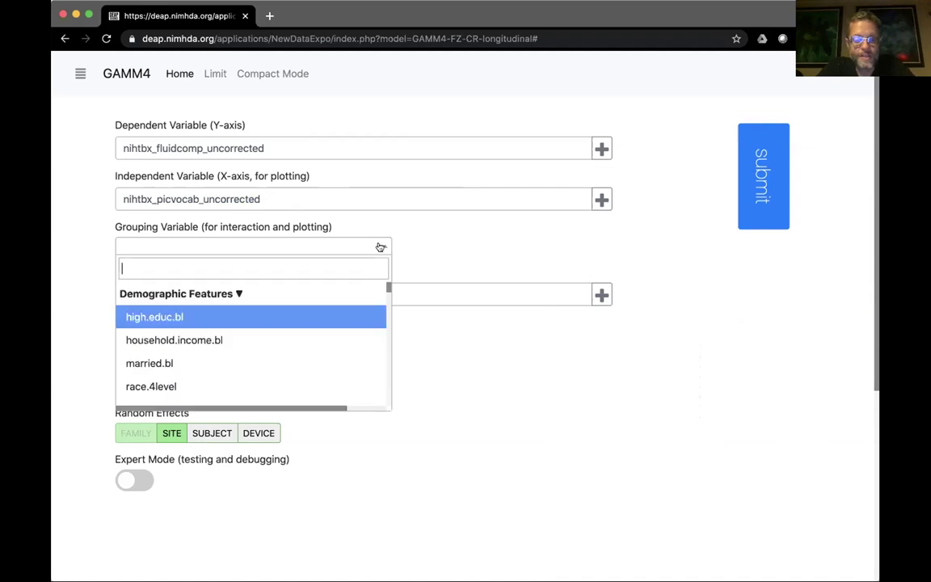
left_click(379, 246)
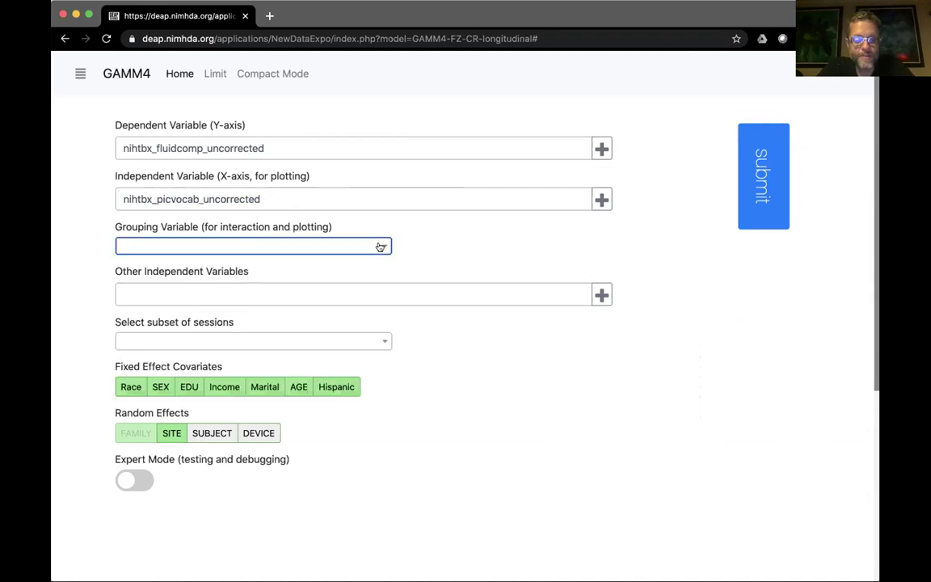
left_click(380, 246)
left_click(380, 246)
left_click(323, 288)
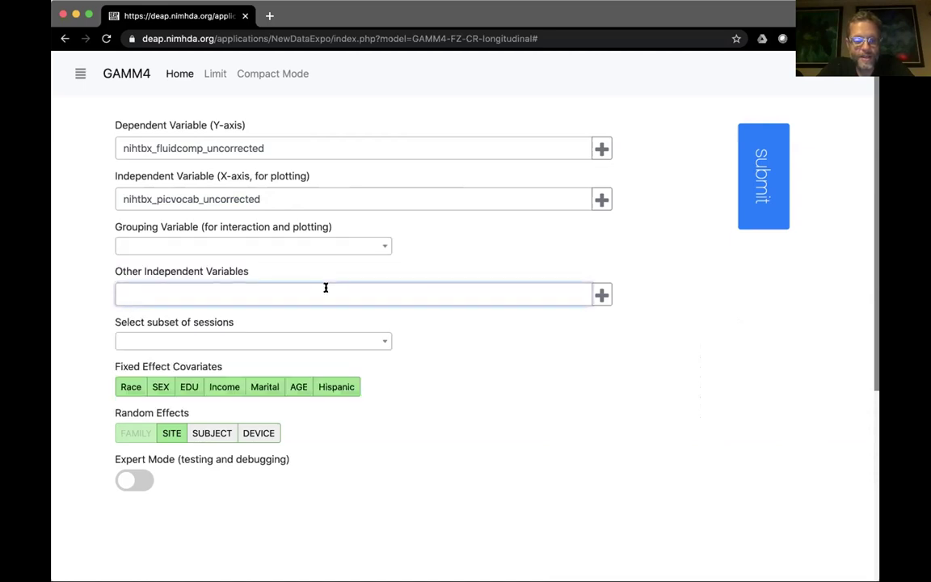
Step: Set the session subset to All subjects instead of Females only
left_click(374, 341)
left_click(322, 441)
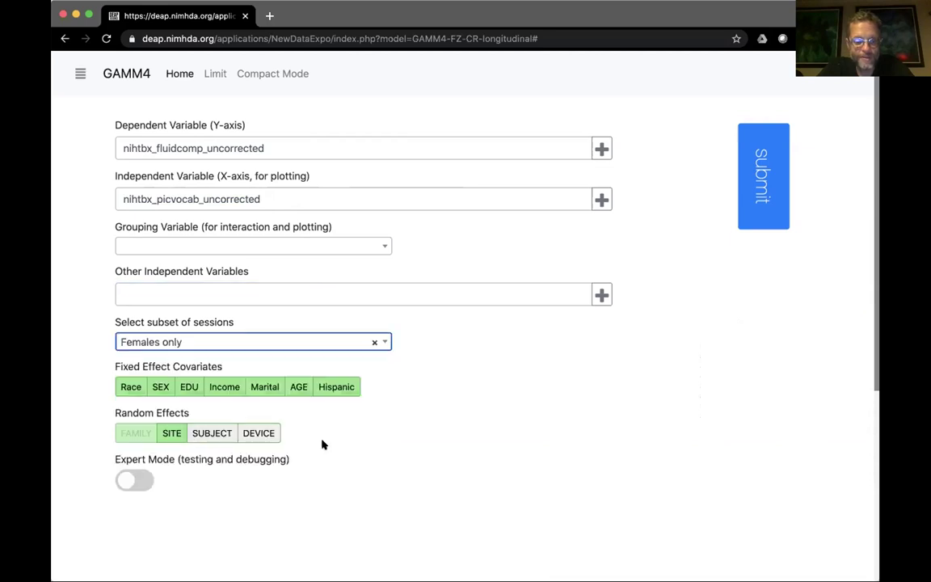
left_click(373, 342)
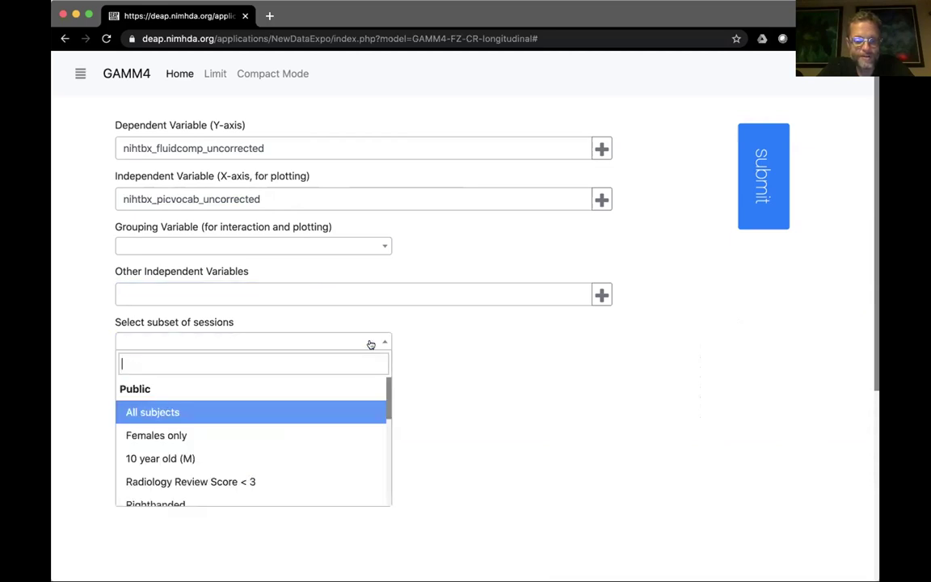
left_click(284, 406)
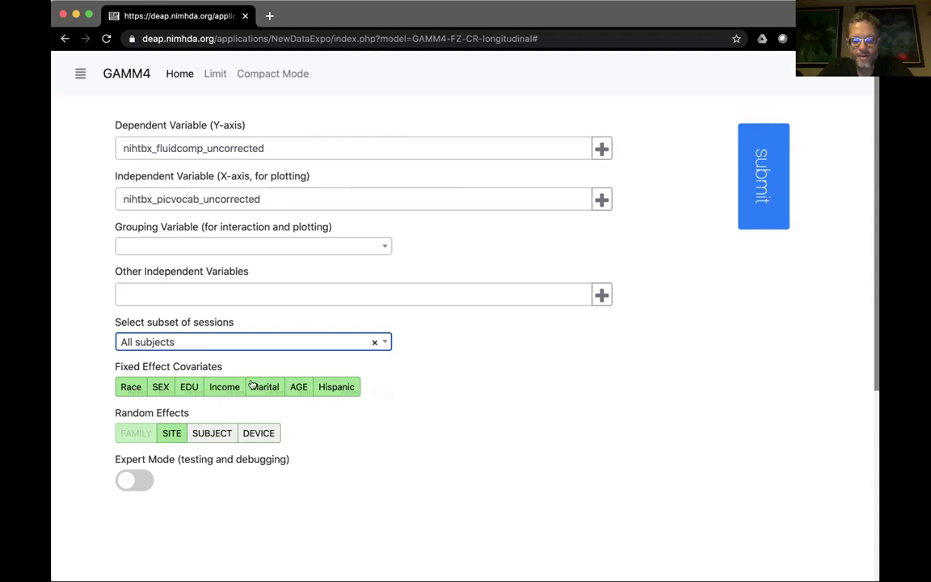
left_click(128, 387)
left_click(160, 387)
left_click(189, 386)
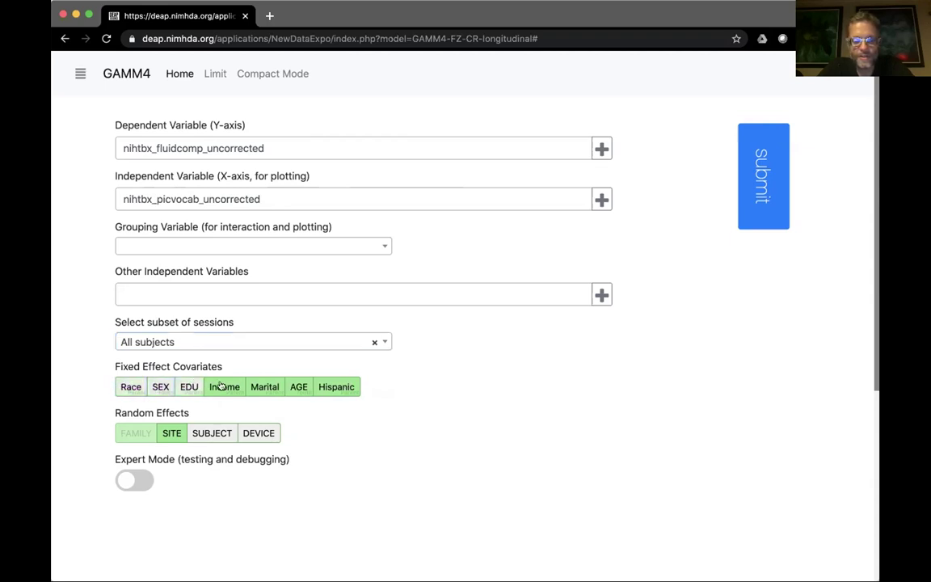
left_click(221, 386)
left_click(265, 387)
left_click(299, 386)
left_click(338, 388)
left_click(339, 388)
left_click(297, 387)
left_click(264, 386)
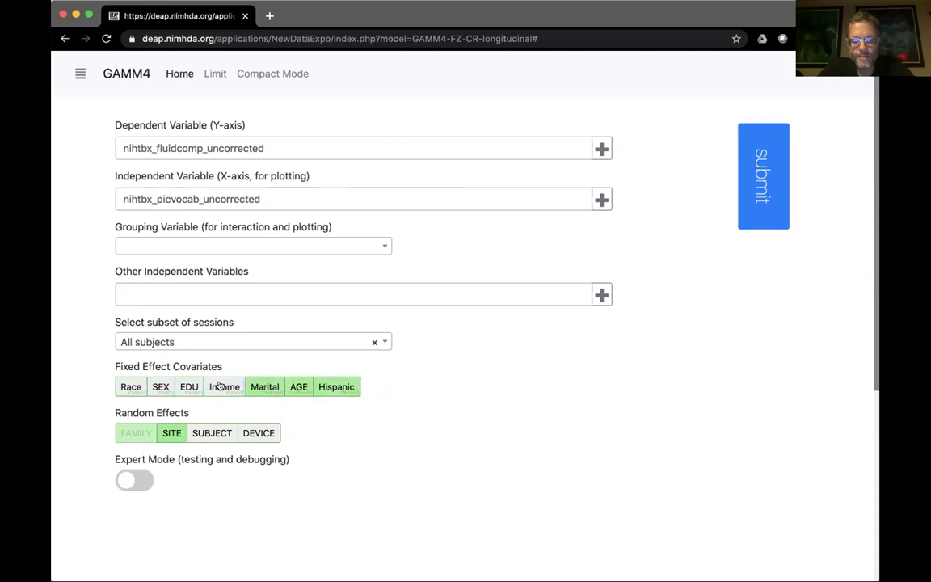
left_click(223, 386)
left_click(188, 387)
left_click(160, 387)
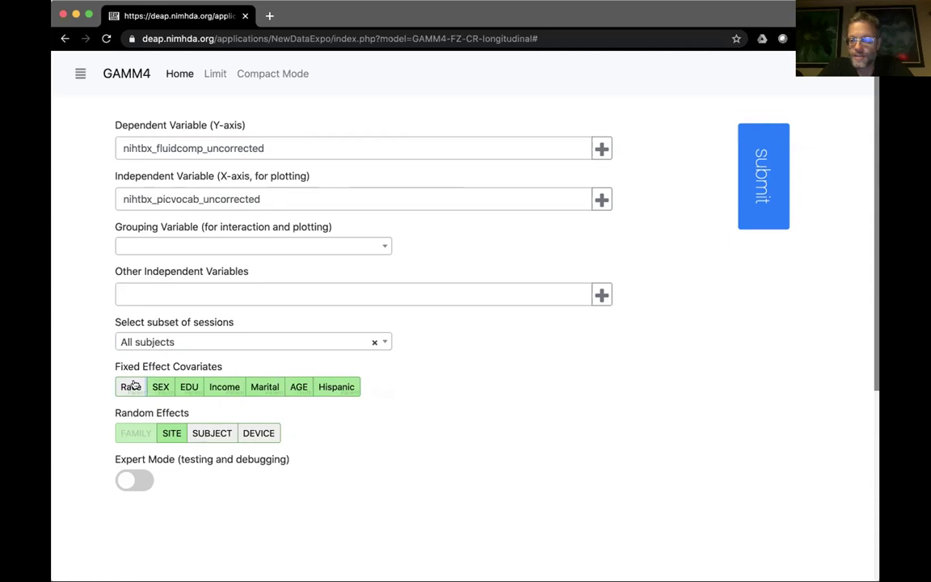
left_click(132, 386)
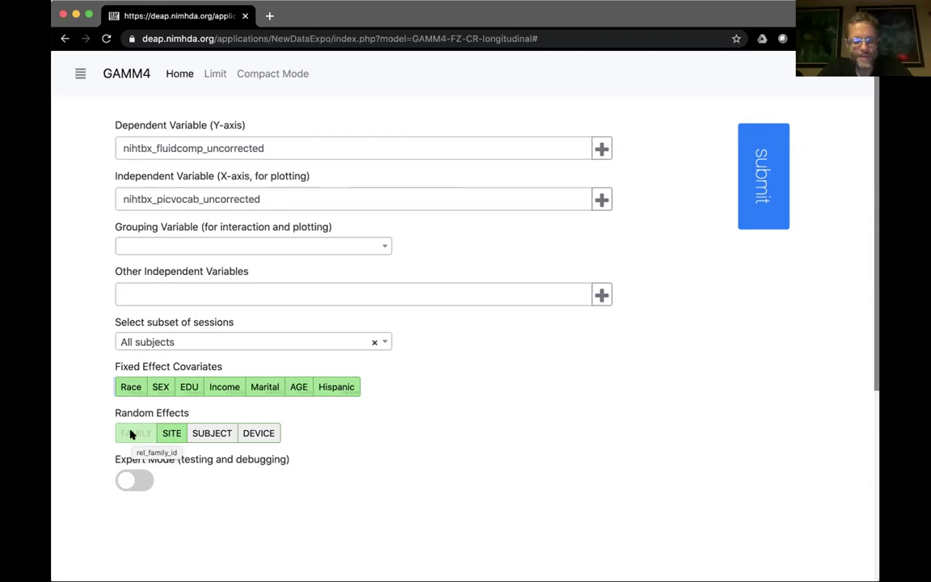
left_click(173, 434)
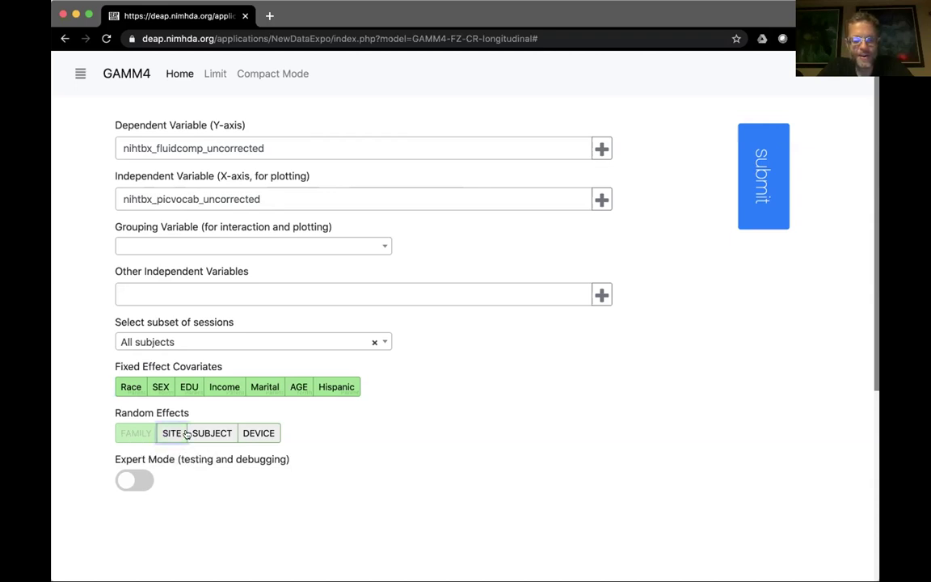
left_click(260, 435)
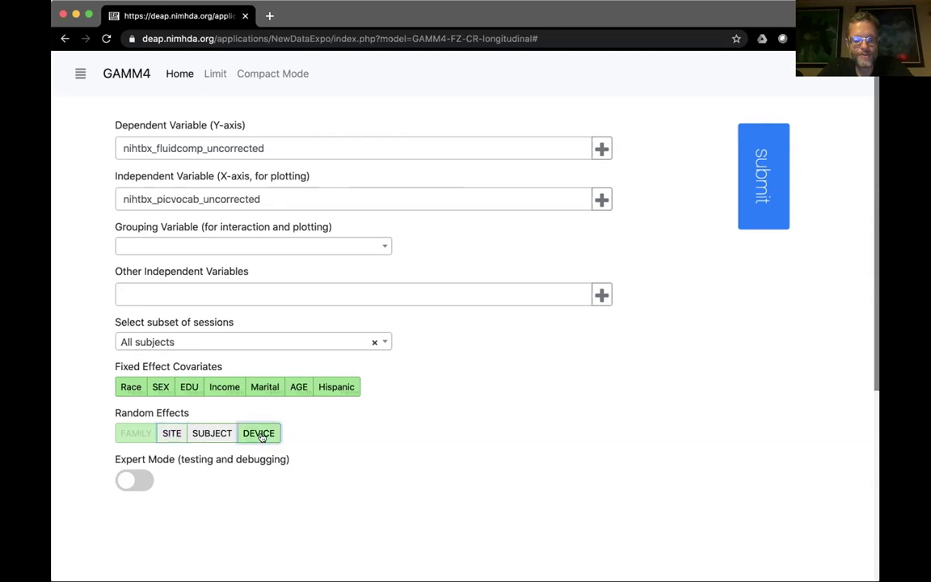
left_click(176, 434)
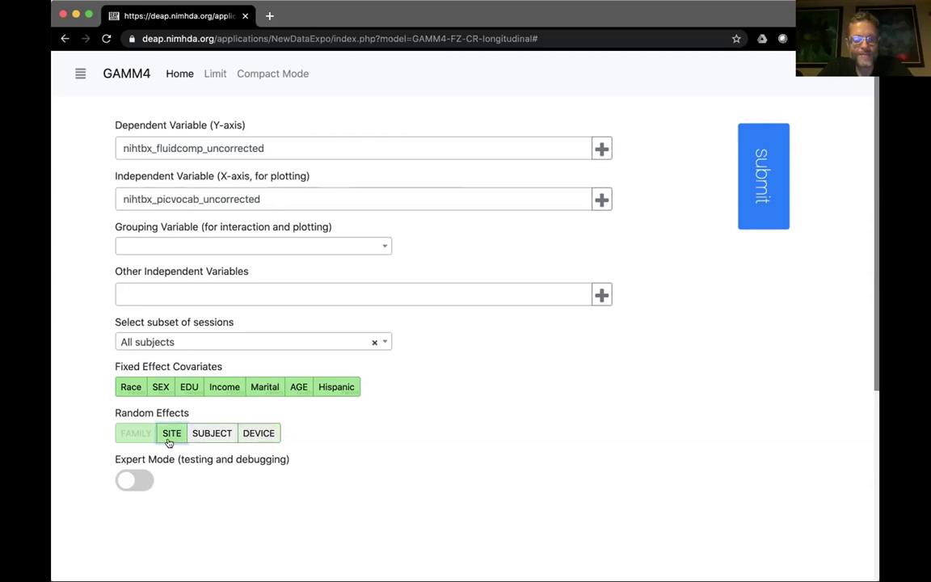
left_click(253, 435)
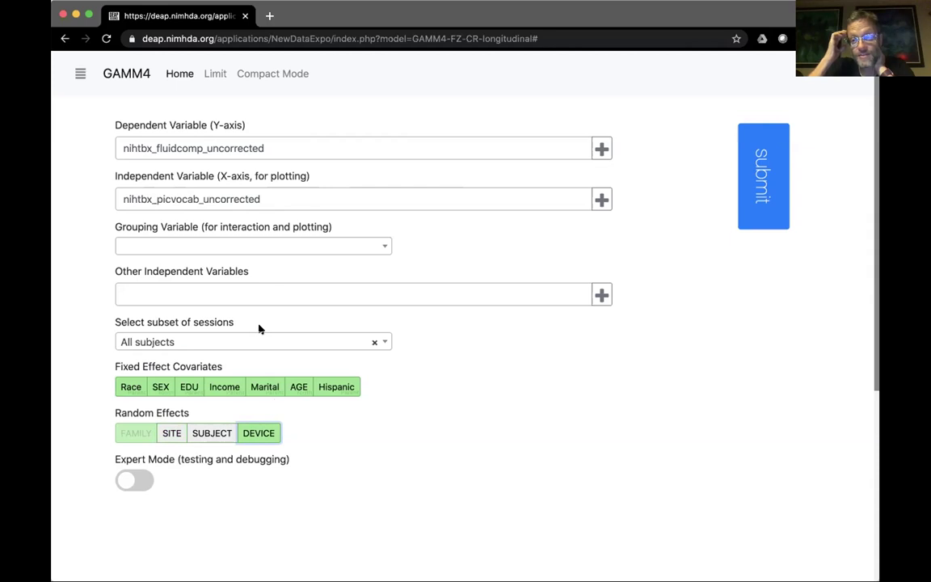
left_click(168, 433)
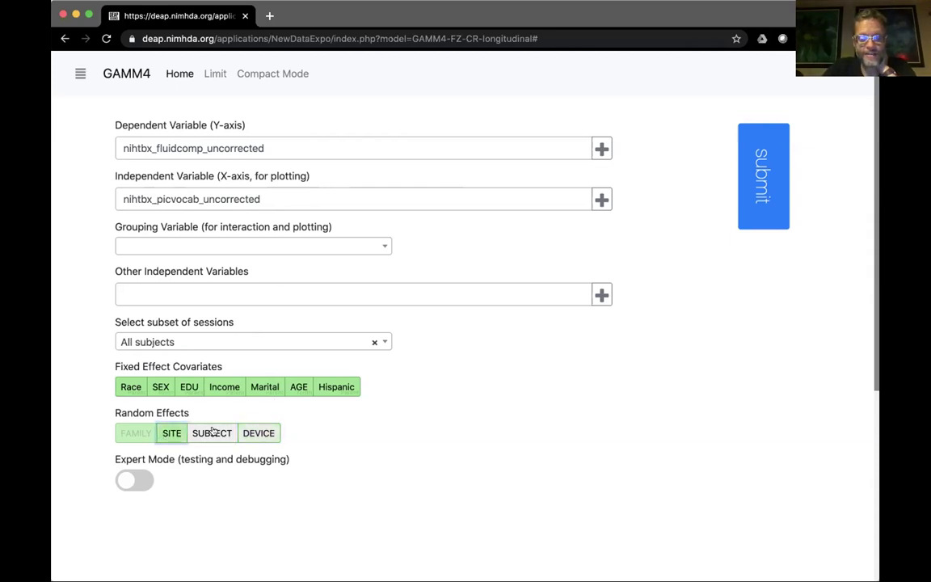
left_click(259, 434)
left_click(173, 433)
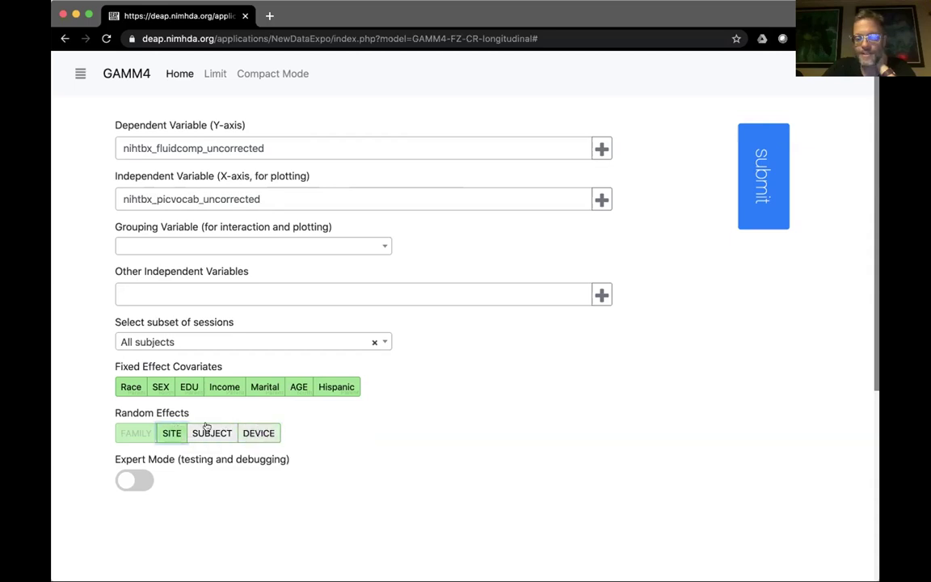
left_click(266, 433)
left_click(173, 433)
left_click(262, 433)
left_click(210, 434)
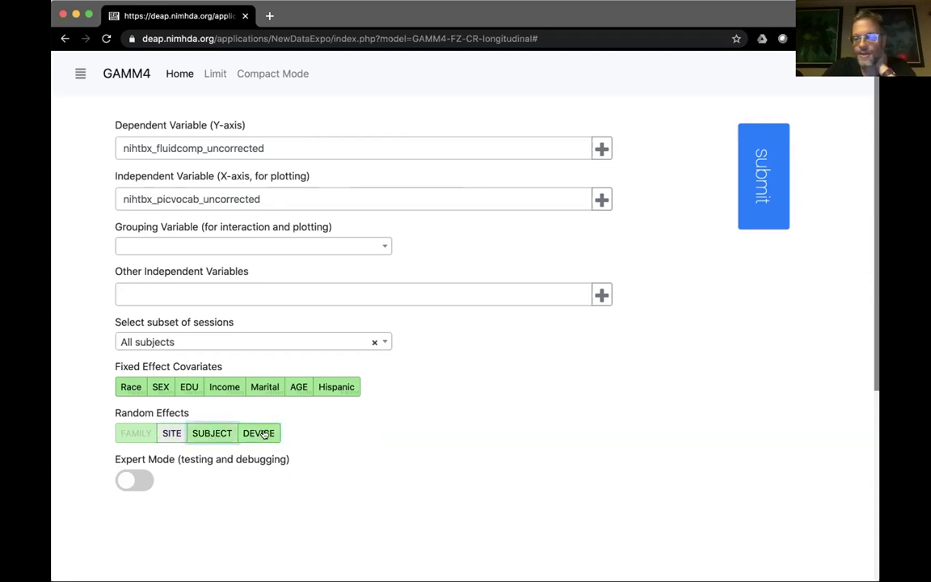
left_click(265, 434)
left_click(172, 433)
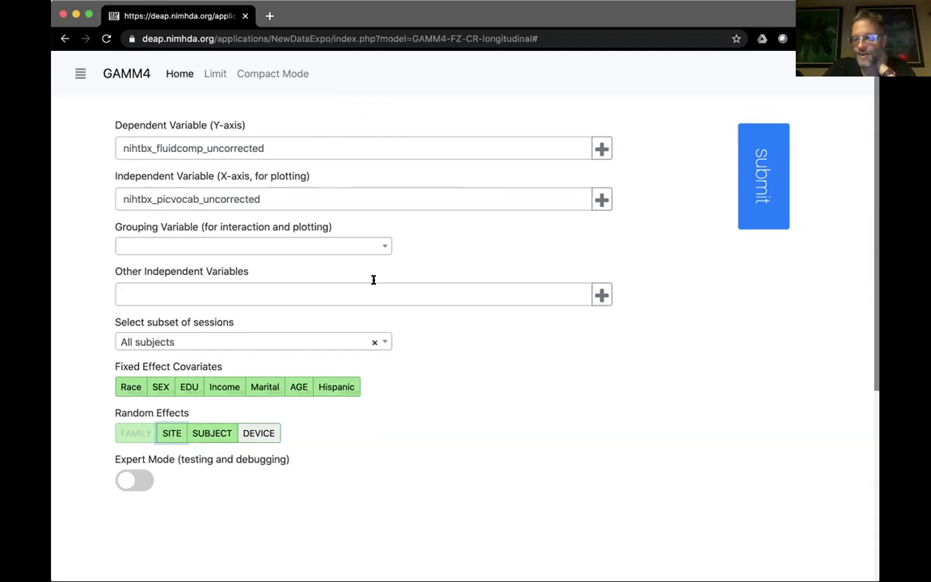
left_click(210, 434)
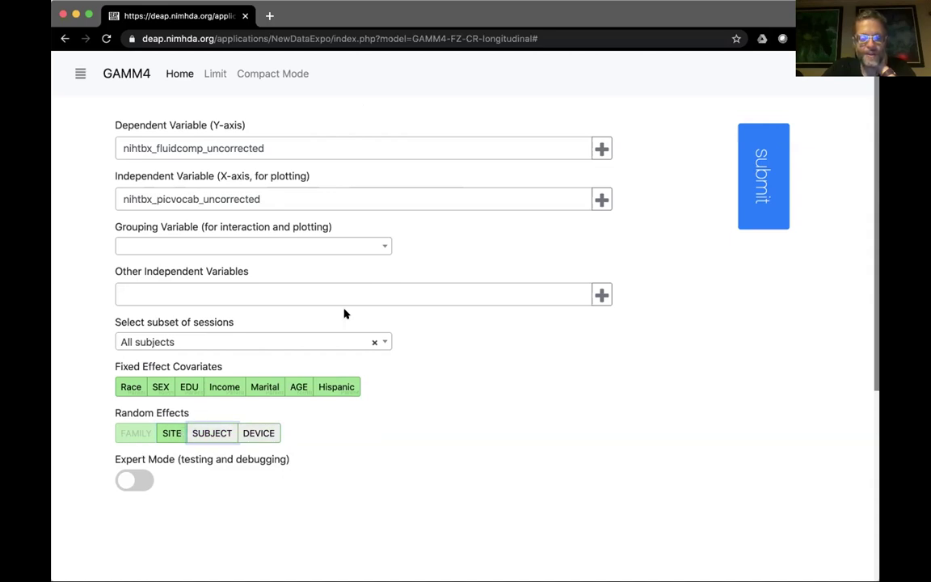
left_click(188, 147)
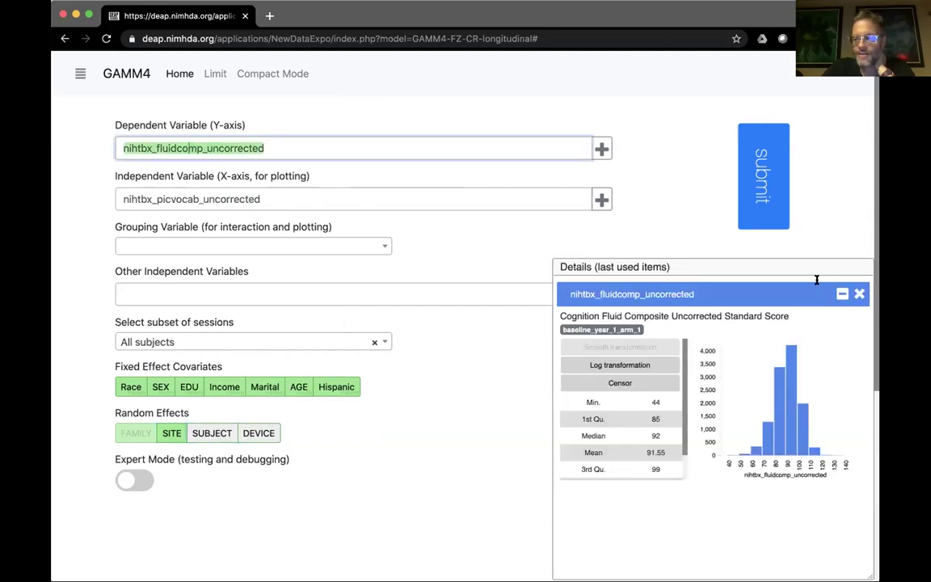
left_click(858, 294)
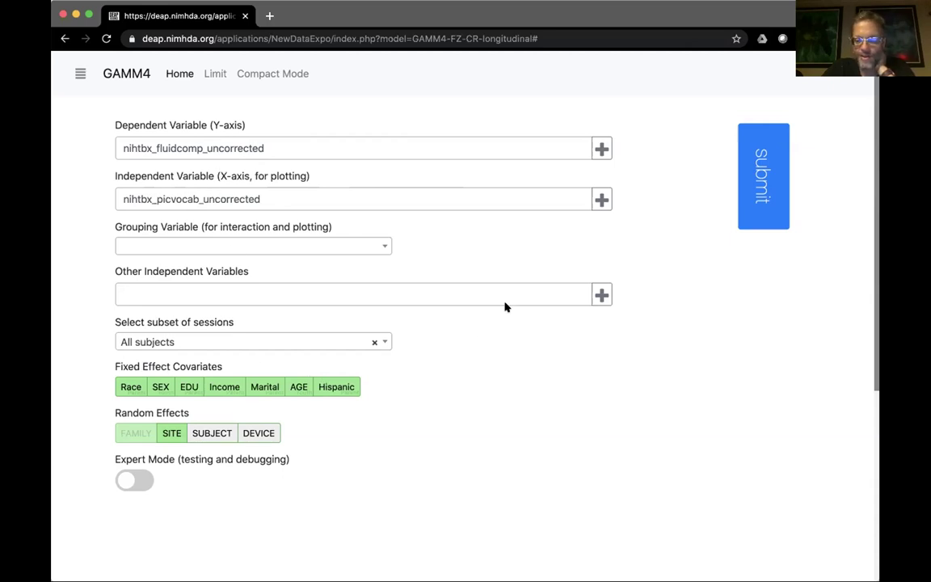
Step: Submit the GAMM4 model and wait for the 12.62 sec calculation to finish
left_click(763, 181)
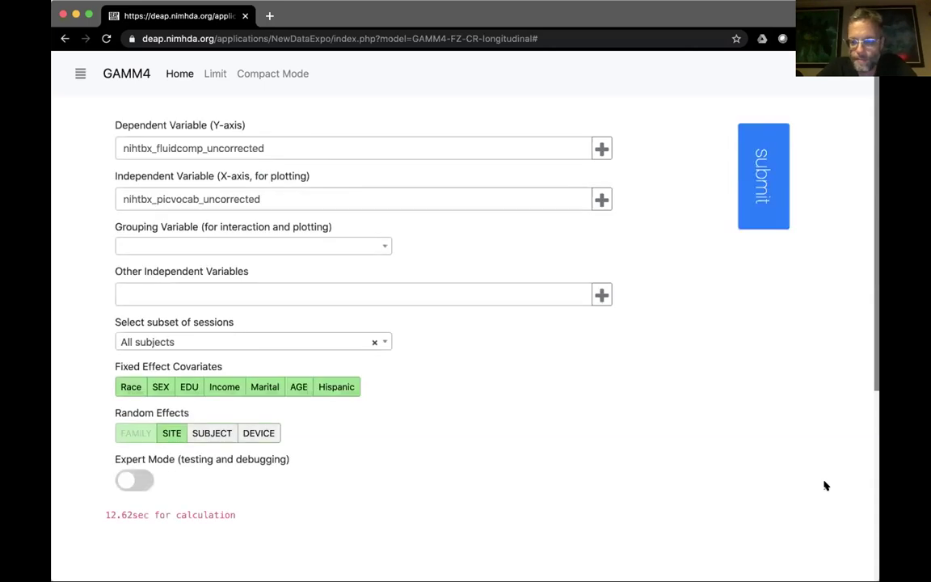
Step: Scroll down to both variable histograms and the Model Output scatter plot with its rising fit line
scroll(825, 485, "down", 3)
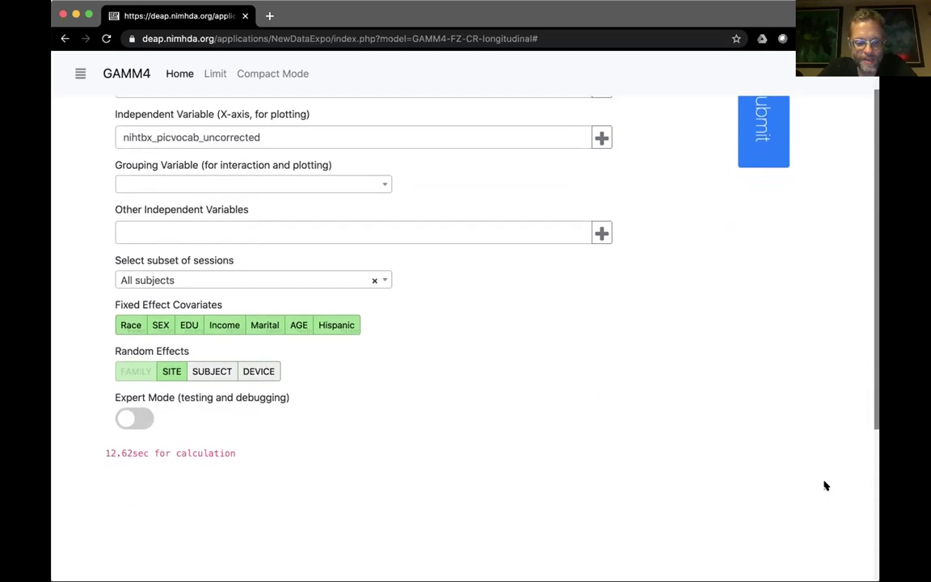
scroll(825, 485, "down", 2)
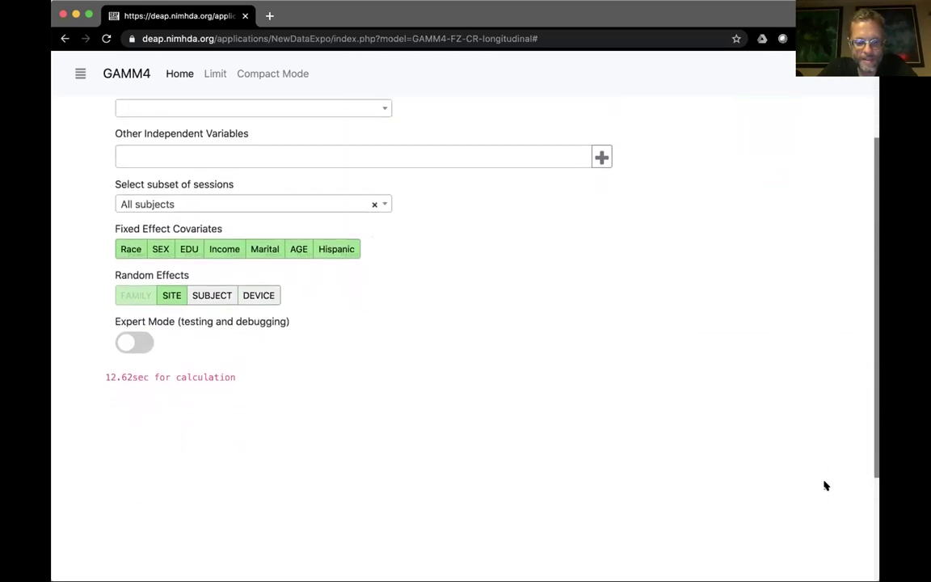
scroll(825, 485, "up", 4)
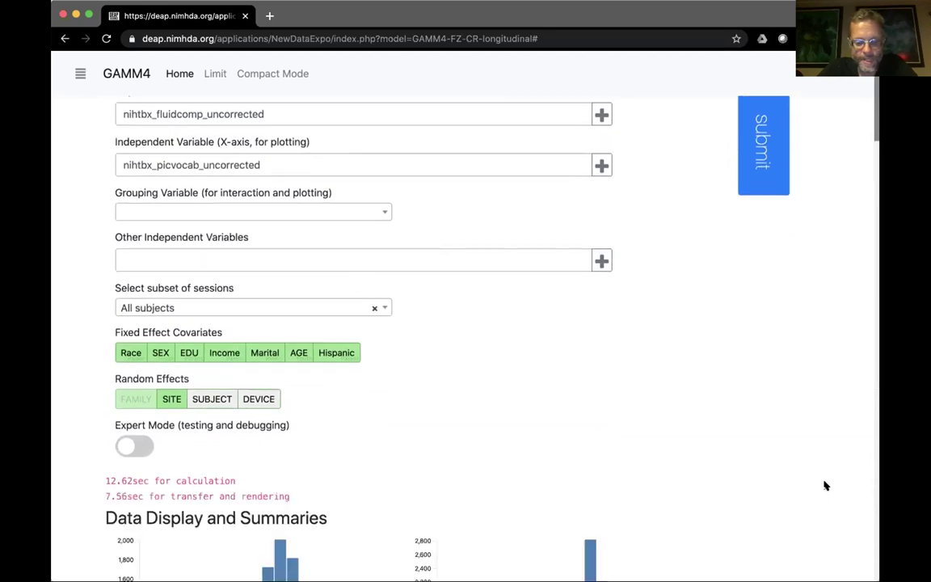
scroll(825, 485, "down", 5)
scroll(825, 485, "down", 5)
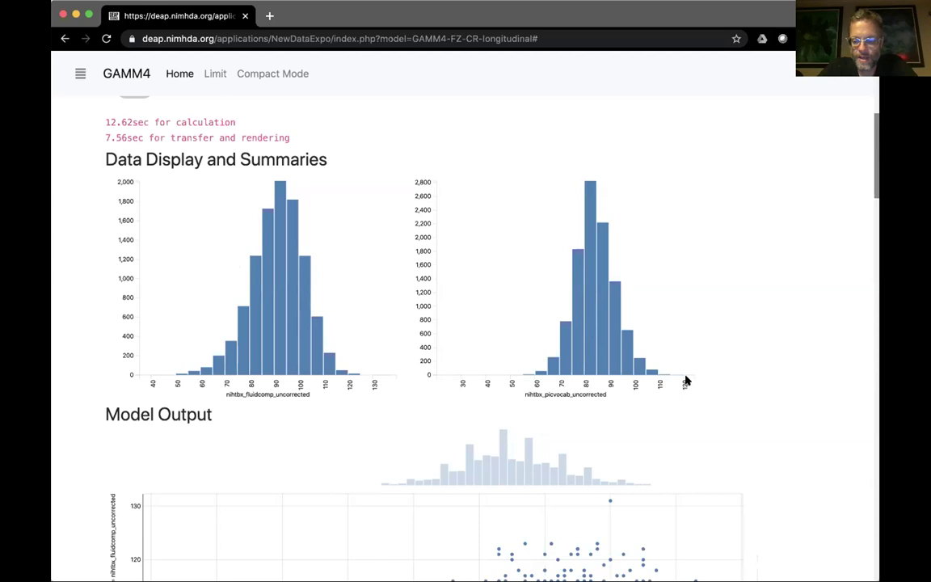
scroll(839, 438, "down", 10)
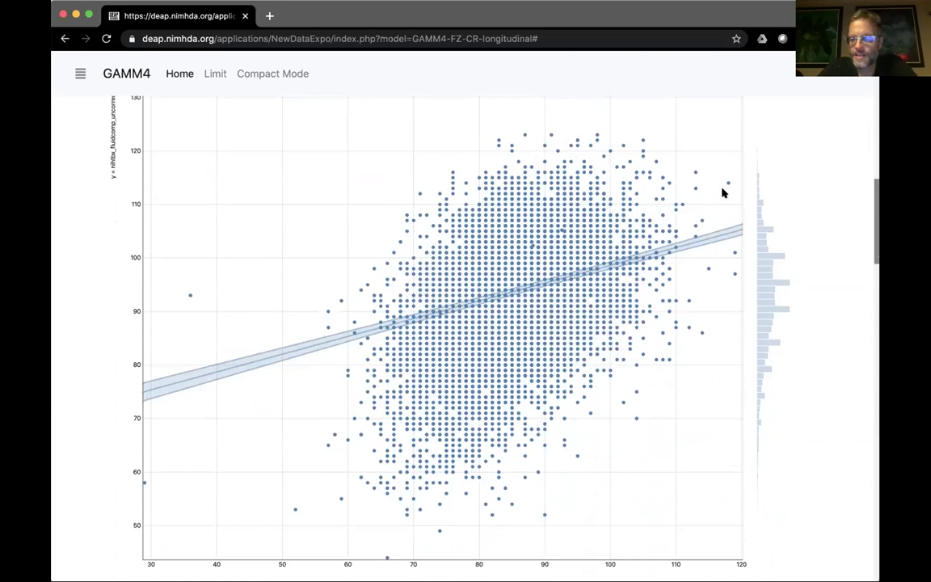
Step: Scroll to the Model Output scatter of nihtbx_fluidcomp against nihtbx_picvocab with its fitted line
mouse_move(725, 183)
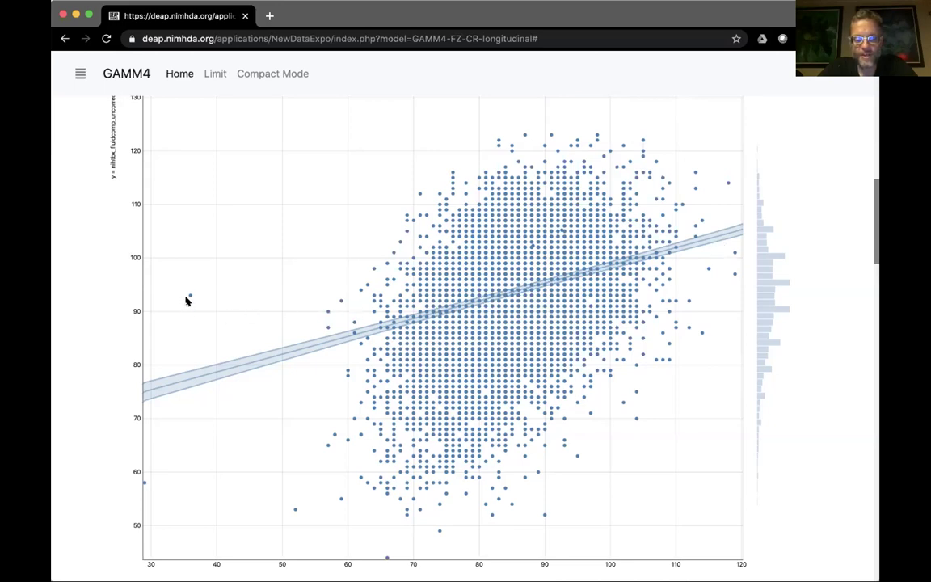
mouse_move(188, 296)
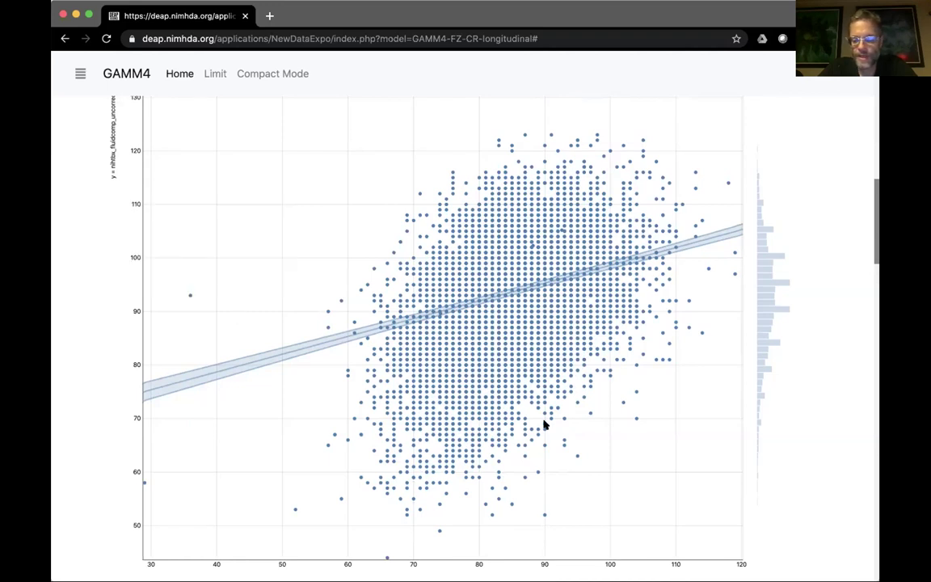
scroll(829, 503, "down", 3)
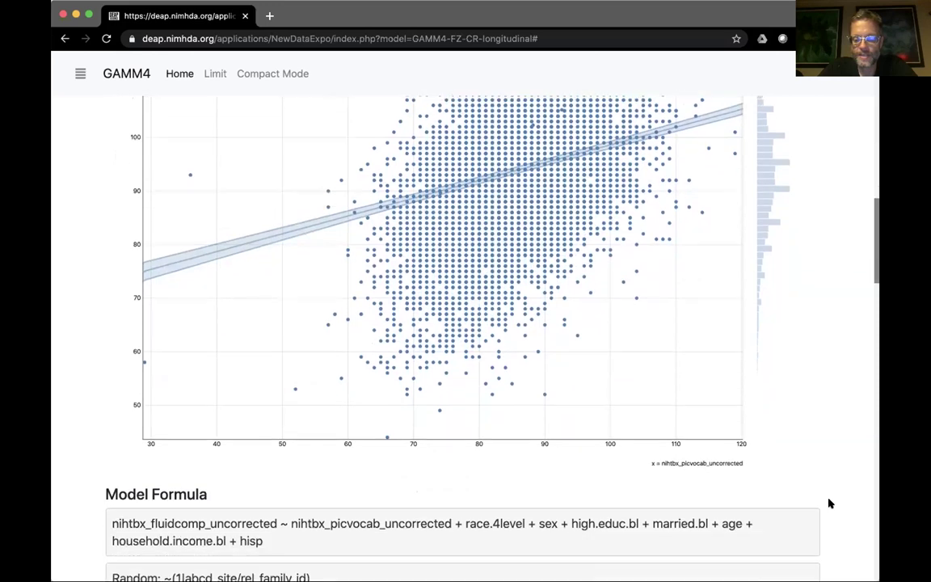
Step: Highlight the Model Formula nihtbx_fluidcomp_uncorrected ~ nihtbx_picvocab_uncorrected plus seven covariates
scroll(829, 502, "up", 3)
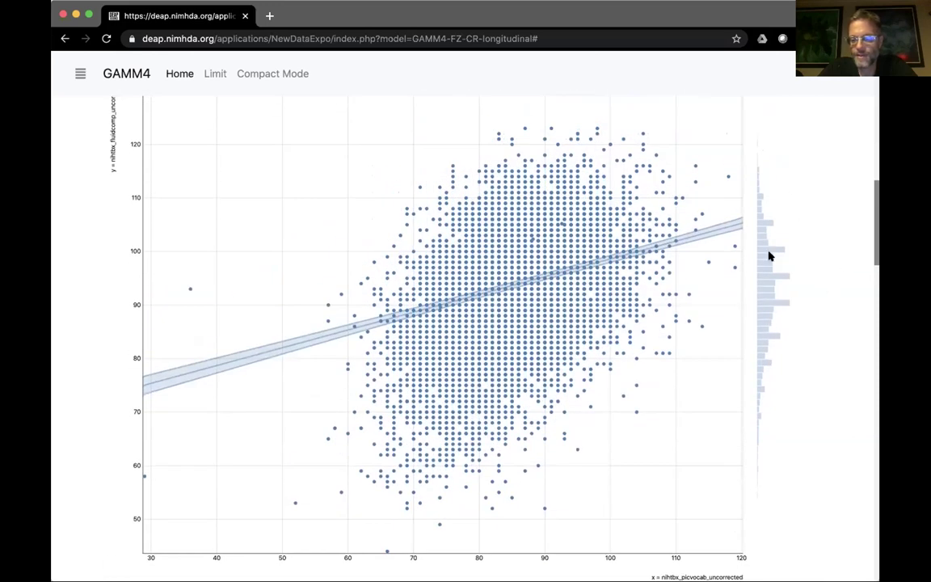
scroll(844, 484, "down", 4)
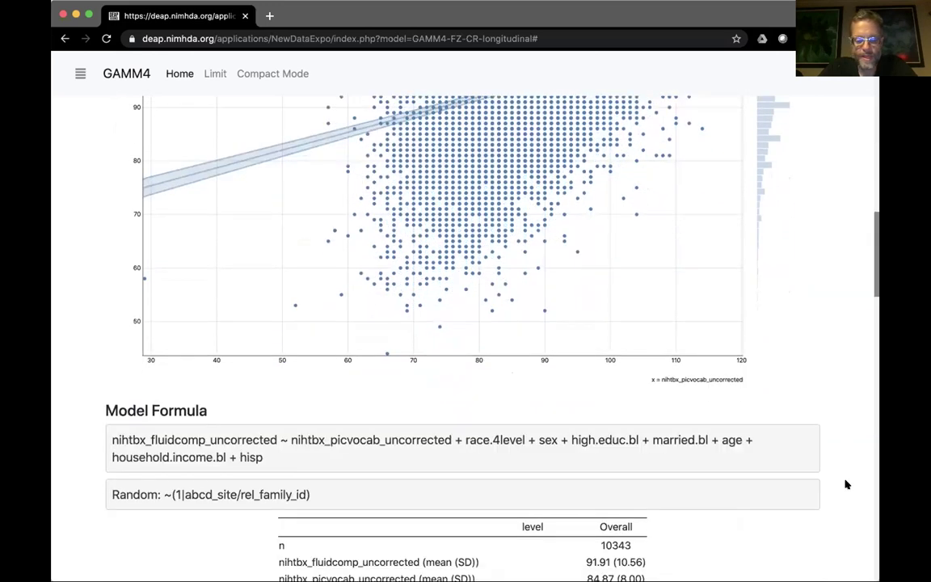
scroll(845, 484, "down", 2)
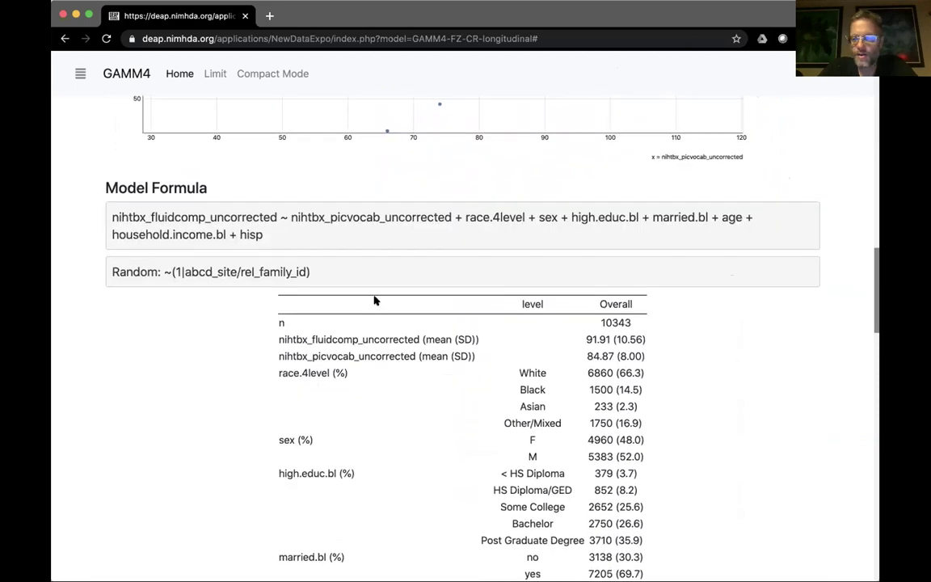
left_click_drag(266, 235, 114, 215)
left_click(225, 263)
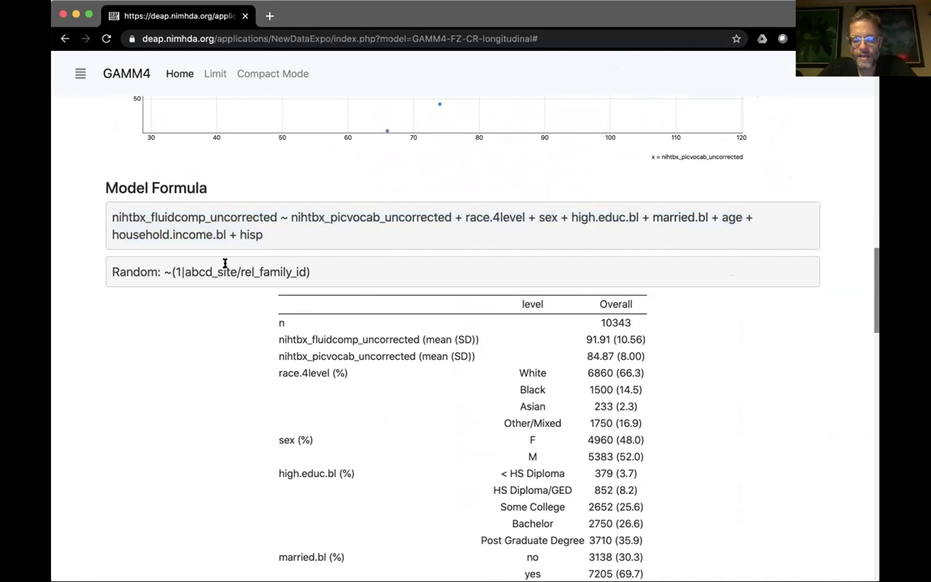
Step: Highlight the random term ~(1|abcd_site/rel_family_id), then move down to the descriptives table
left_click_drag(312, 272, 151, 275)
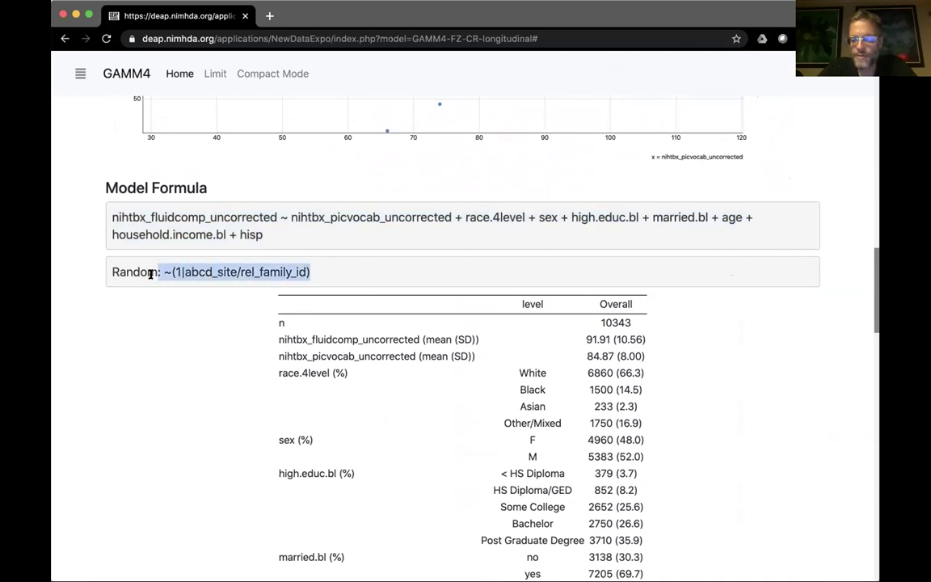
left_click(717, 388)
scroll(717, 389, "down", 4)
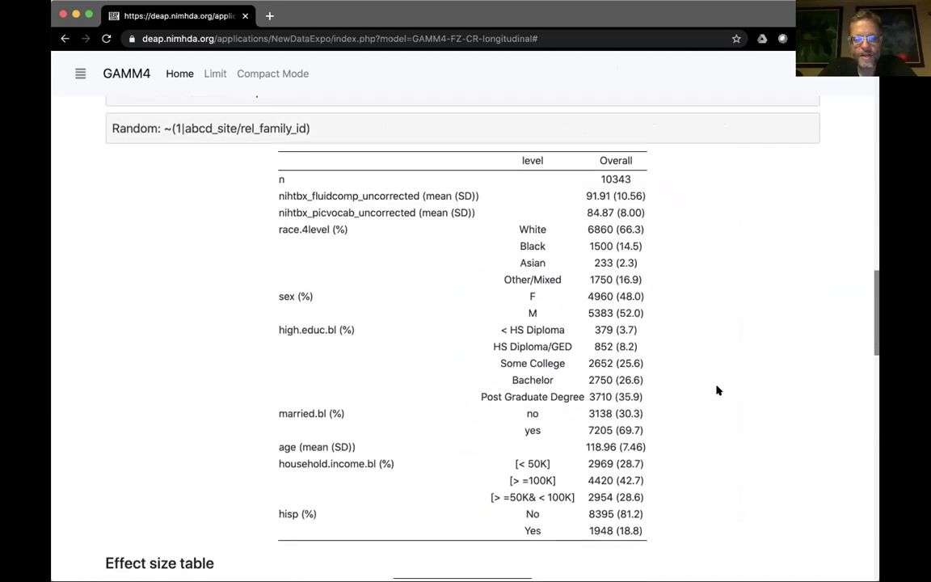
Step: Scroll to the Effect size, ANOVA and Parameter tables (R-squared 0.21325, picvocab estimate 0.33198)
scroll(717, 390, "down", 1)
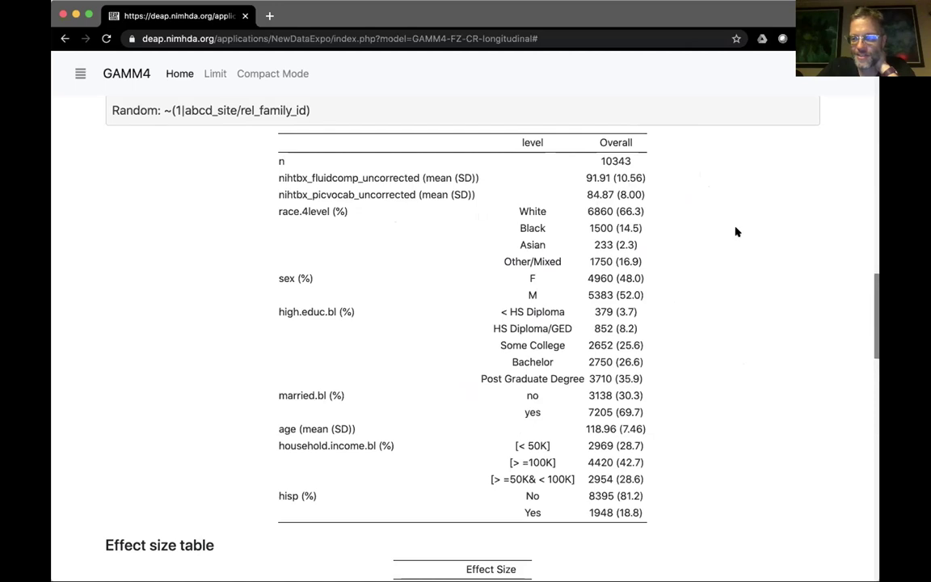
scroll(726, 335, "down", 1)
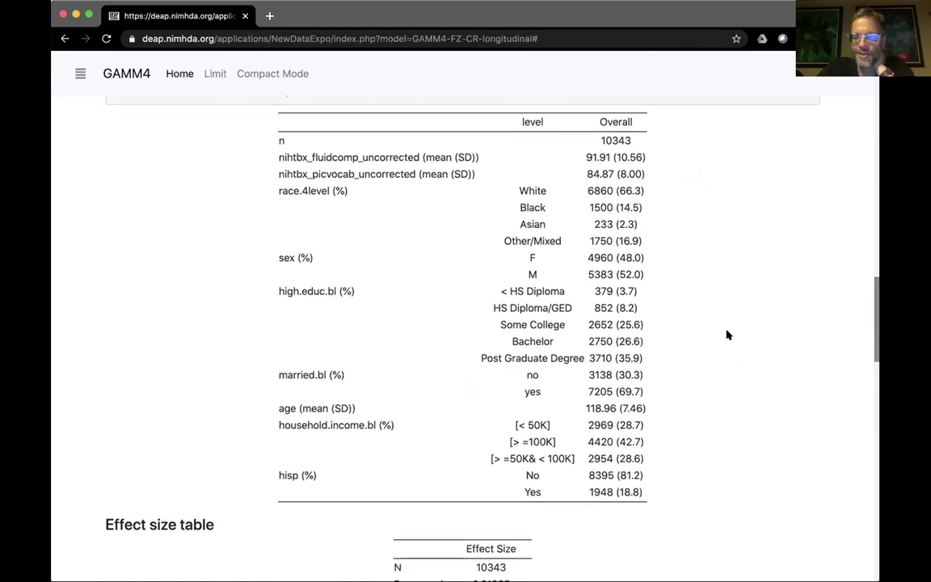
scroll(727, 335, "down", 10)
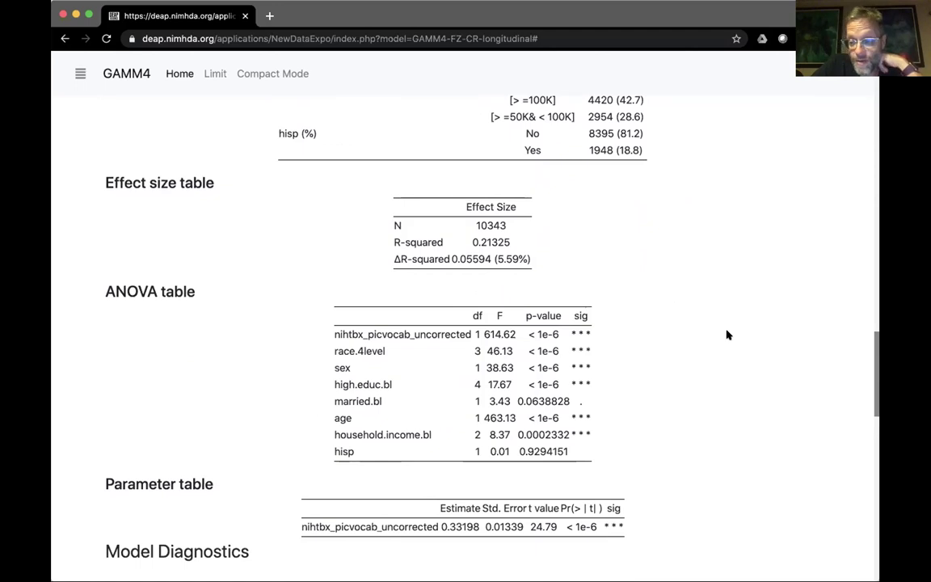
scroll(727, 334, "down", 15)
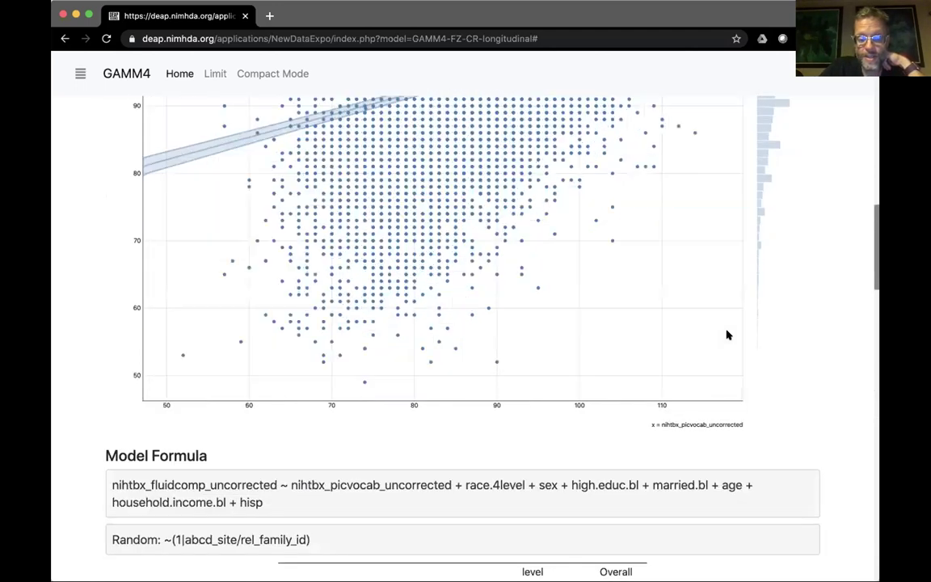
scroll(826, 242, "up", 20)
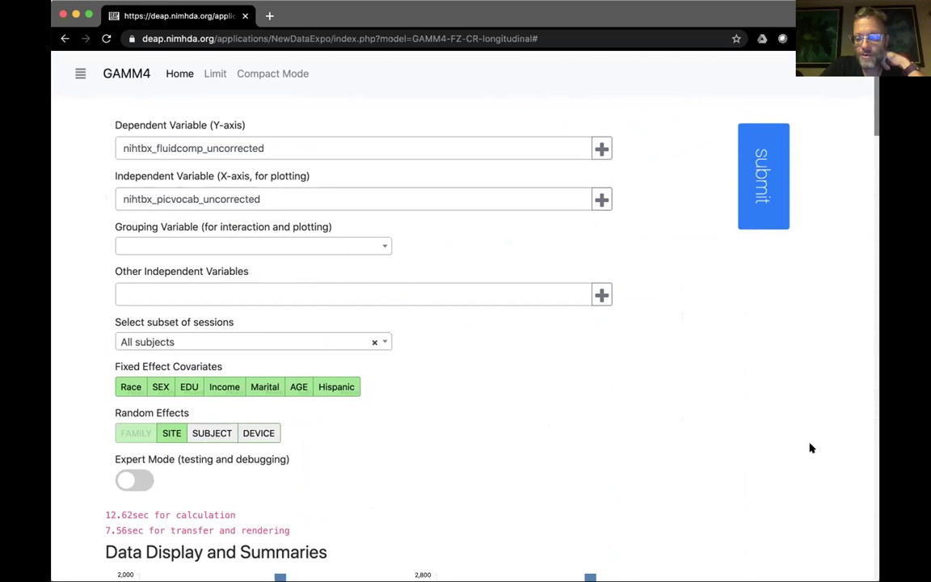
scroll(831, 452, "down", 10)
scroll(833, 455, "down", 15)
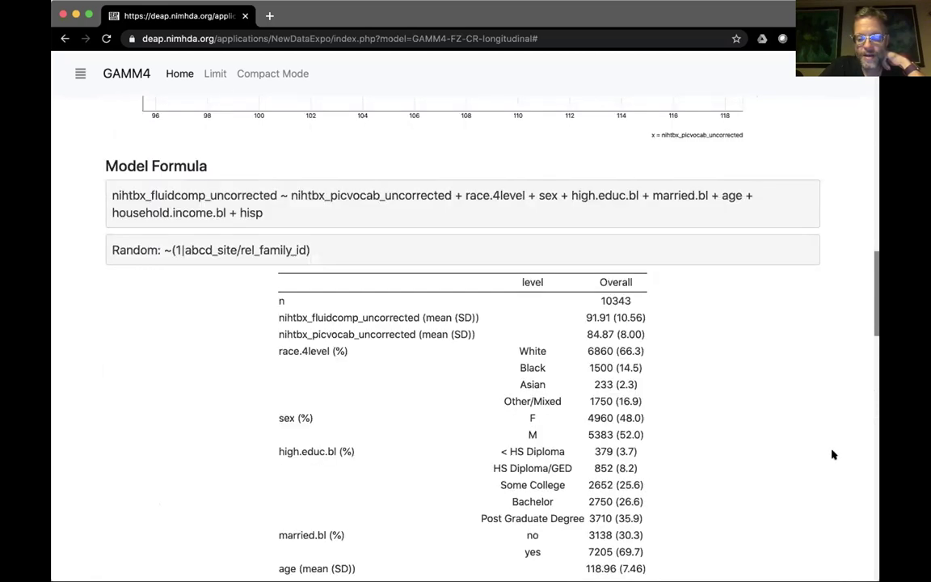
scroll(831, 454, "down", 2)
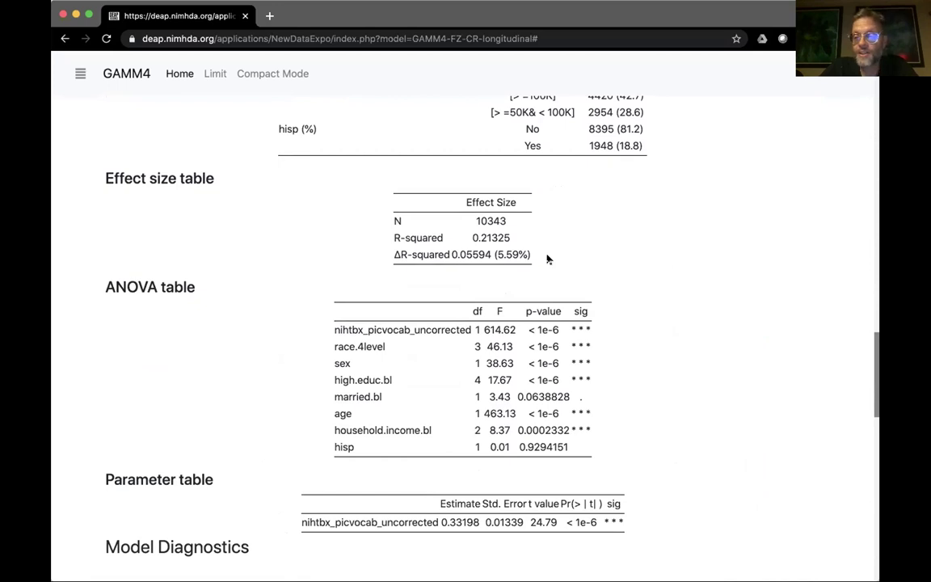
scroll(688, 328, "up", 5)
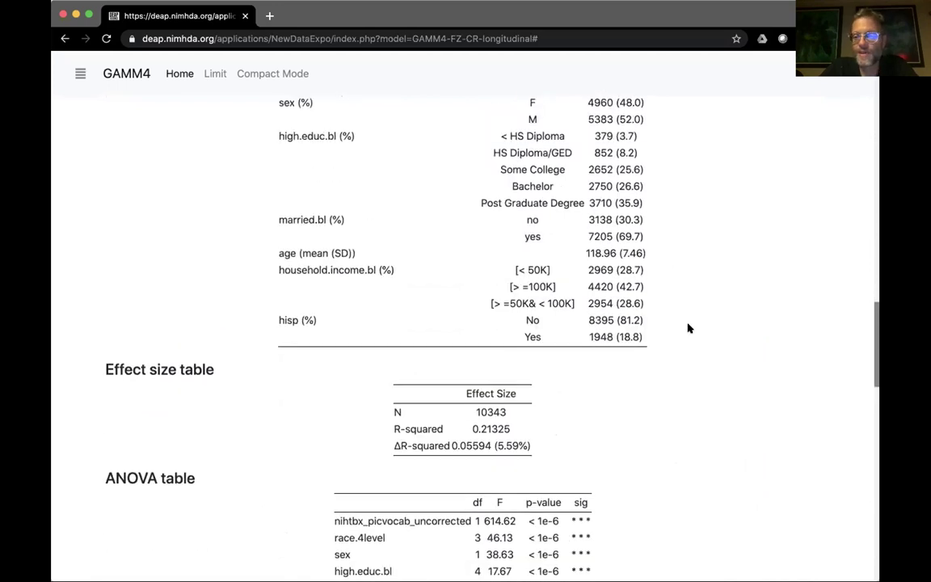
scroll(688, 328, "down", 2)
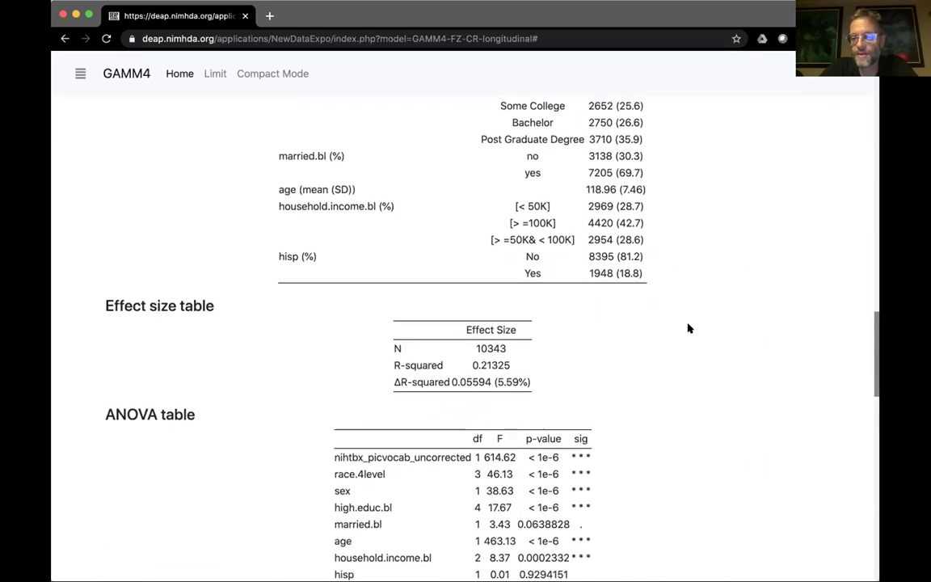
scroll(688, 328, "down", 4)
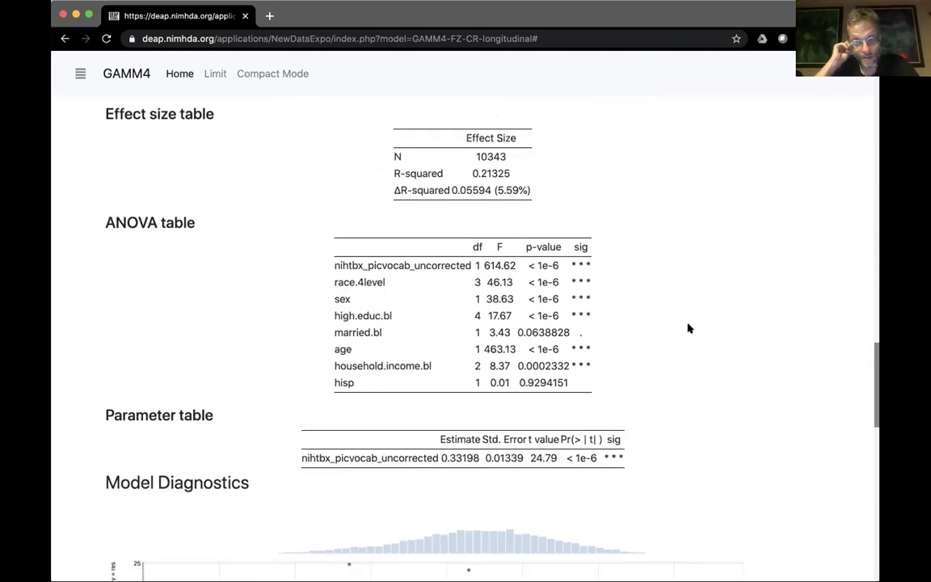
scroll(688, 328, "down", 2)
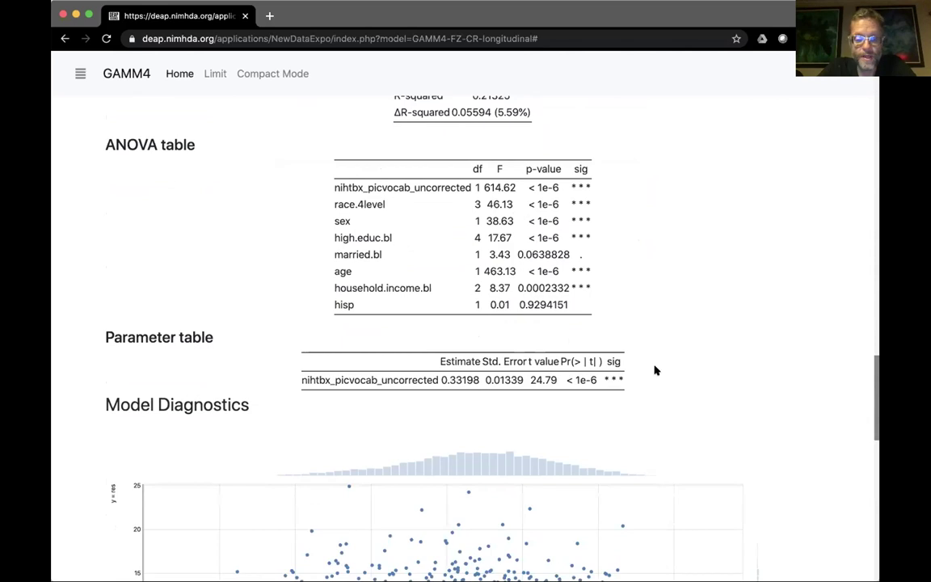
Step: Scroll down to the residuals-versus-fitted plot, with residuals spread about -25 to 25 around zero
scroll(724, 403, "down", 2)
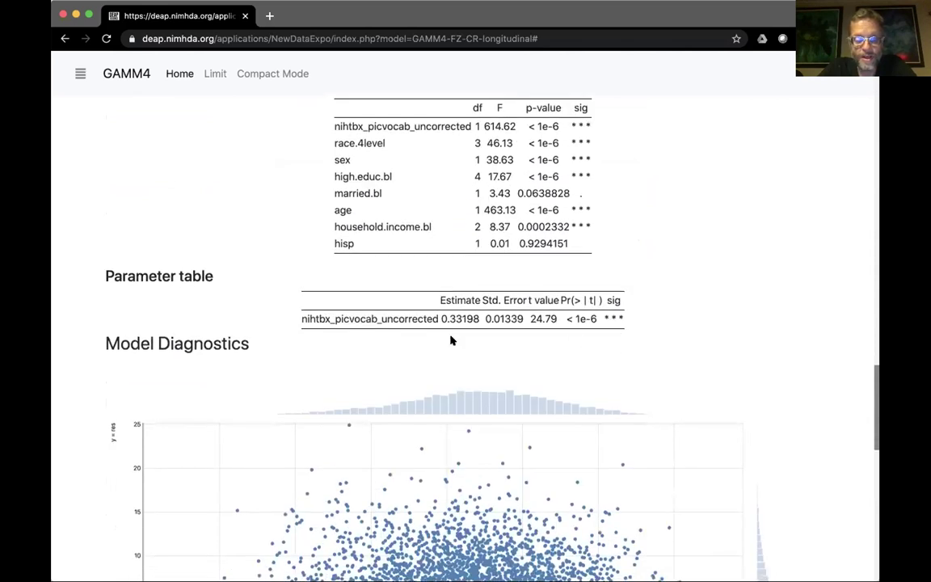
scroll(451, 340, "down", 1)
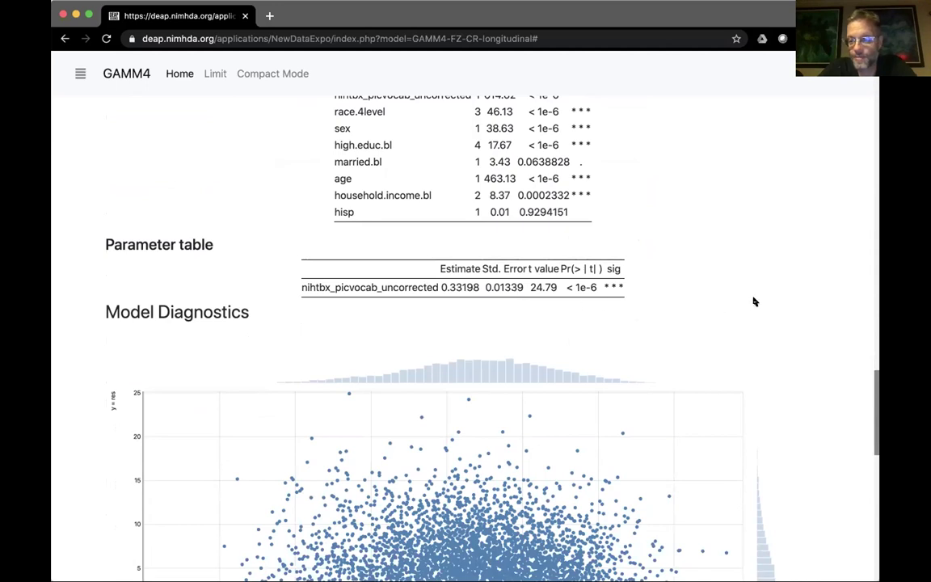
scroll(754, 301, "down", 1)
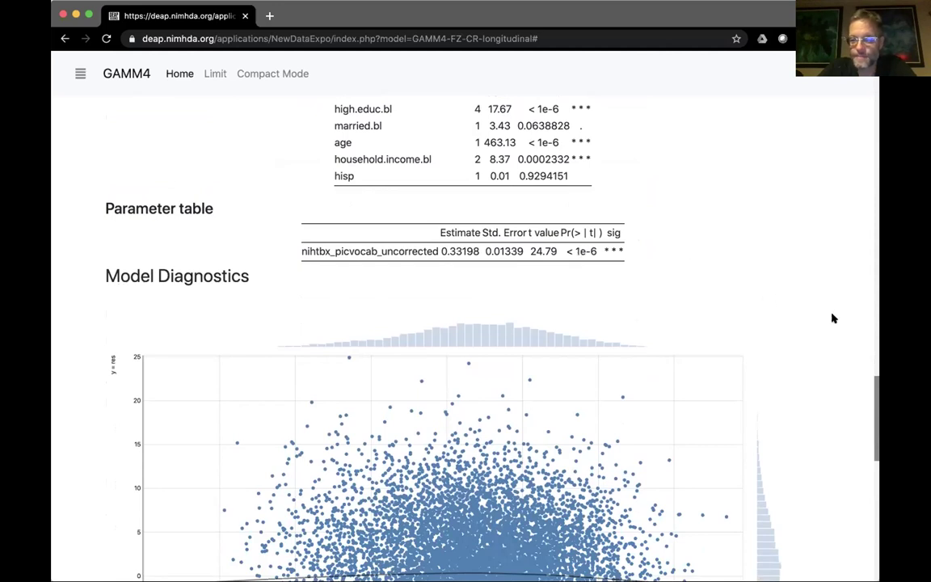
scroll(831, 316, "down", 4)
scroll(834, 317, "down", 2)
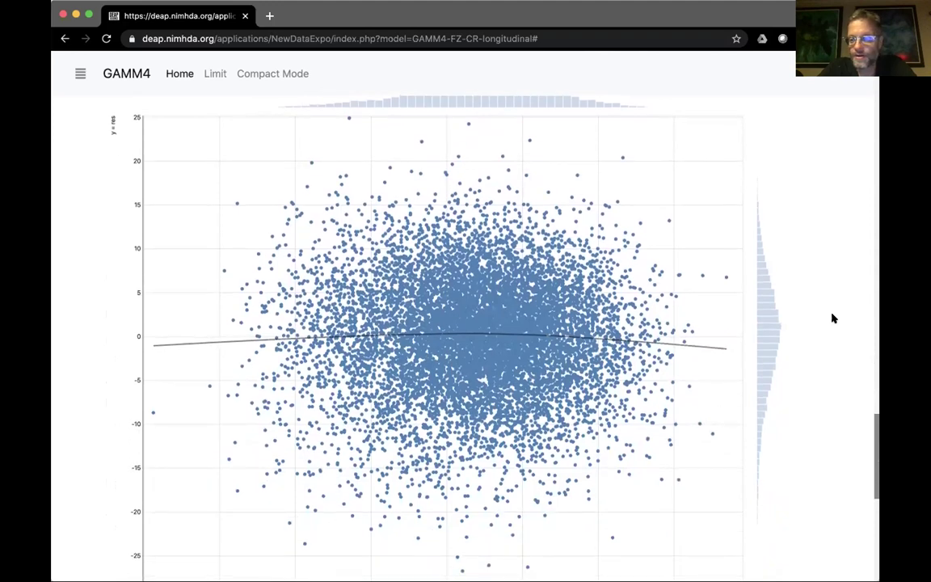
Step: Inspect the residual plot, then scroll to the site and Family histograms and the Q-Q plot
scroll(833, 317, "up", 1)
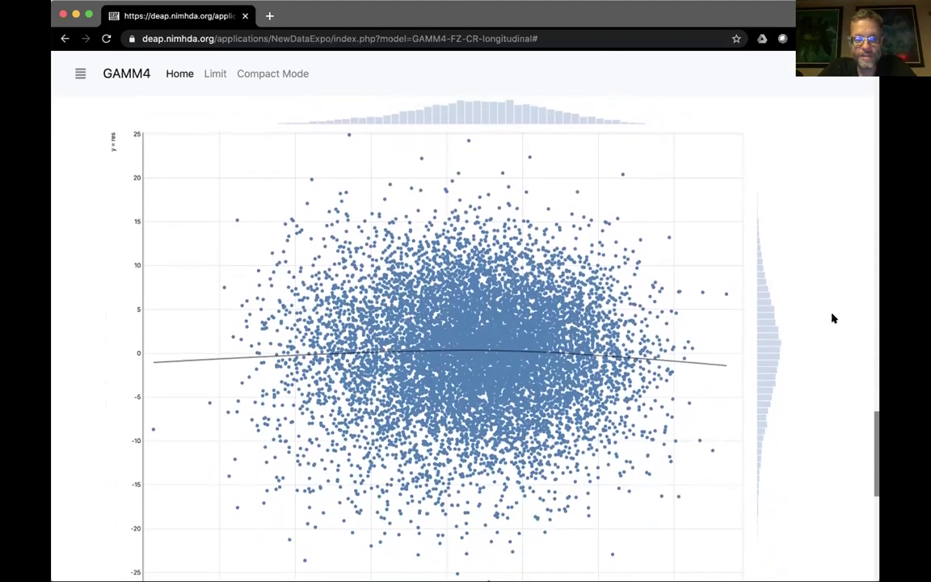
scroll(833, 318, "down", 3)
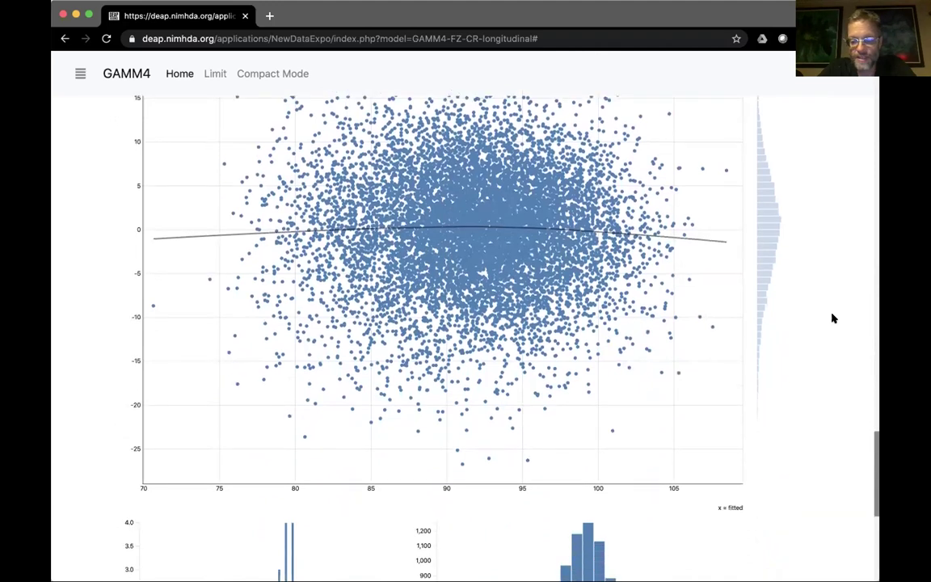
scroll(833, 317, "up", 2)
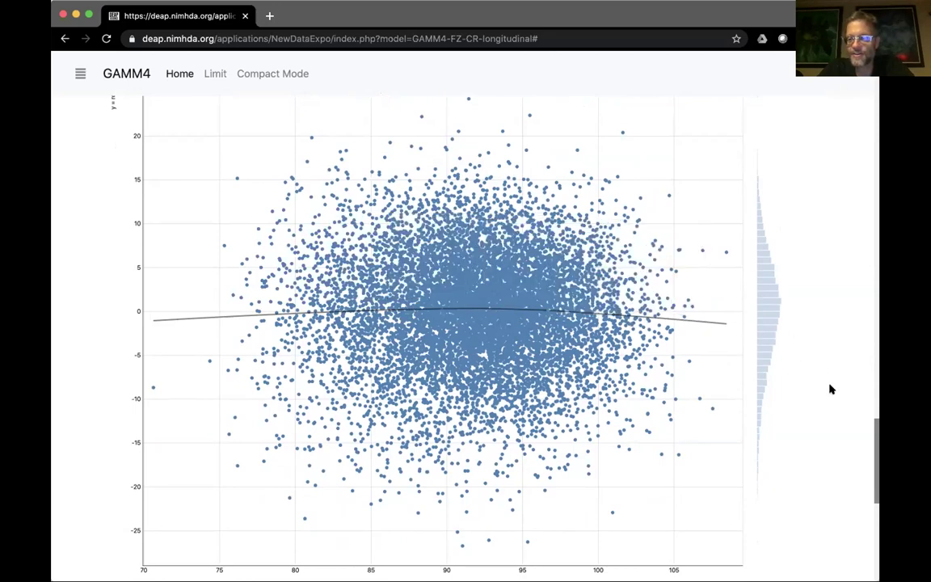
scroll(831, 430, "down", 3)
scroll(831, 429, "up", 3)
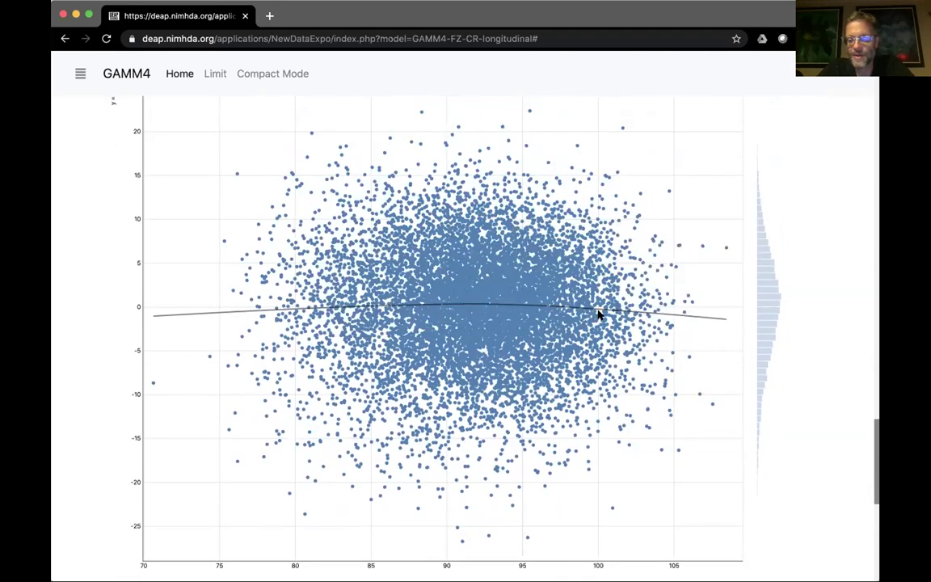
mouse_move(441, 309)
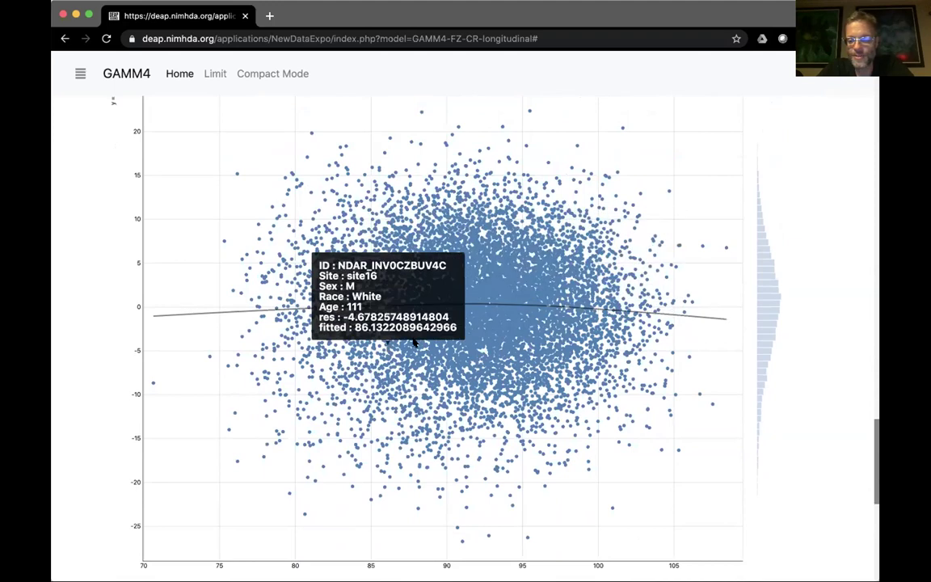
scroll(840, 490, "down", 1)
scroll(839, 491, "down", 10)
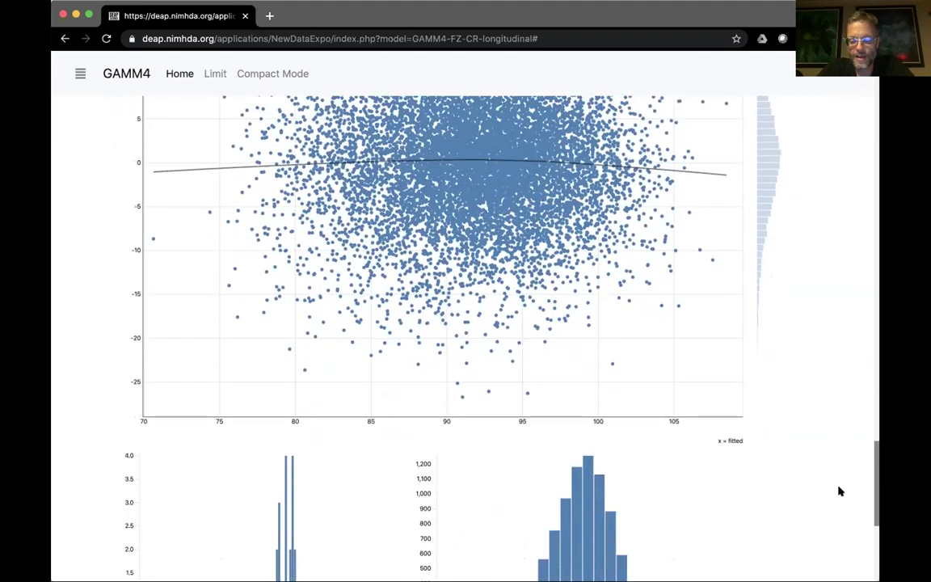
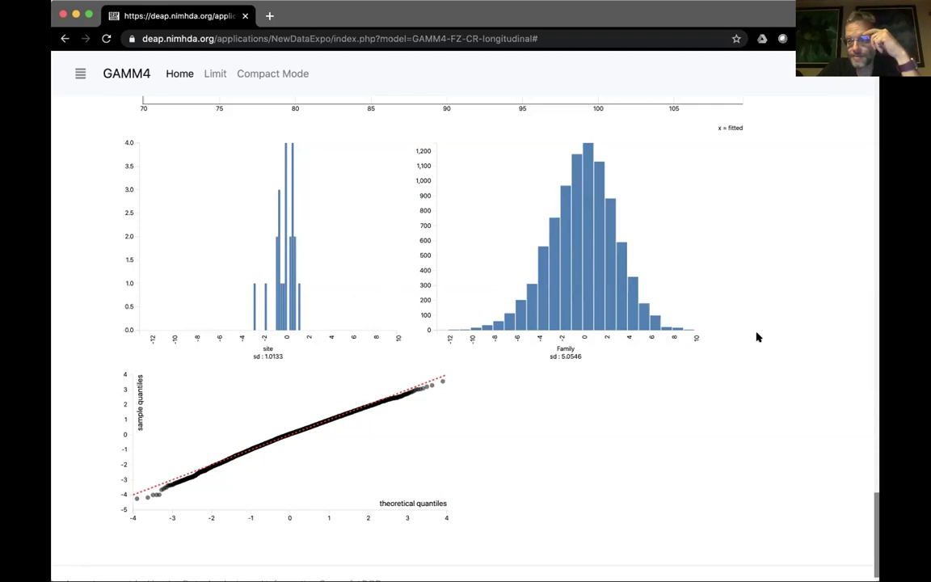
Step: Convert the picture vocabulary predictor to s(nihtbx_picvocab_uncorrected) and resubmit the model
scroll(758, 337, "down", 1)
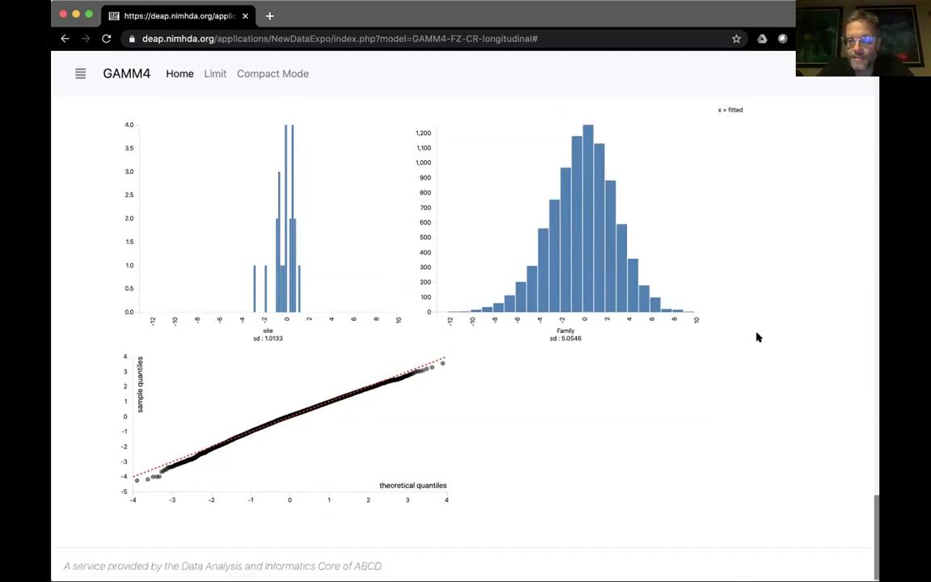
scroll(758, 337, "down", 1)
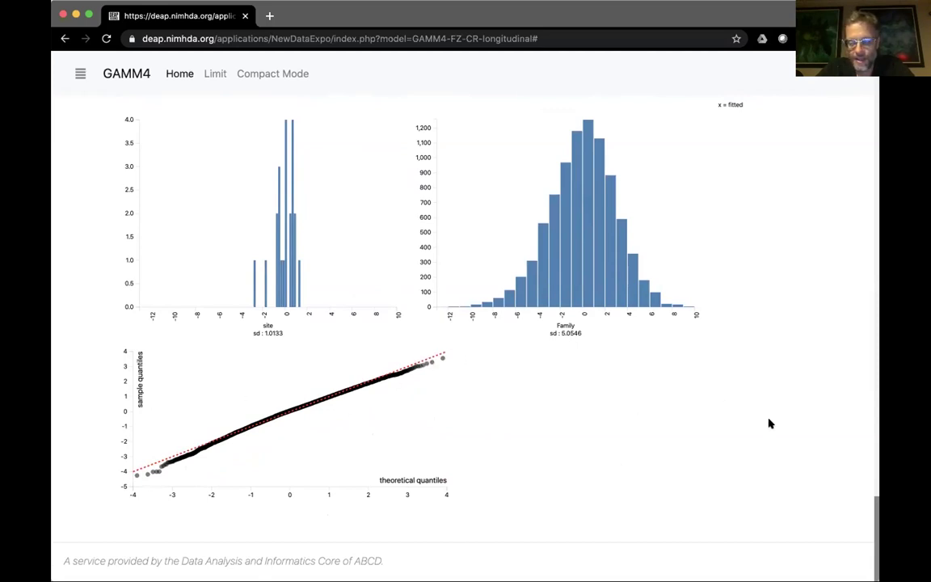
scroll(769, 423, "up", 2)
scroll(768, 423, "up", 1)
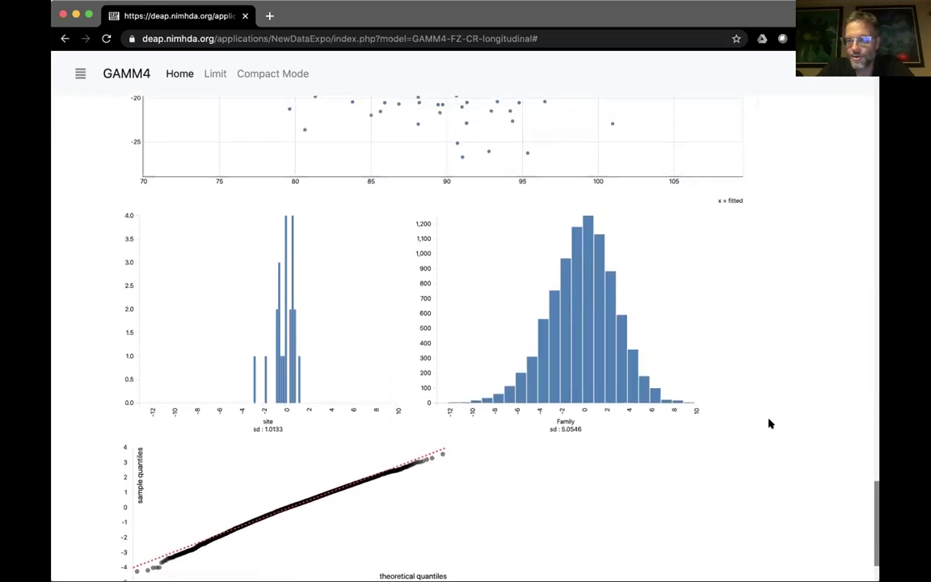
scroll(769, 424, "up", 3)
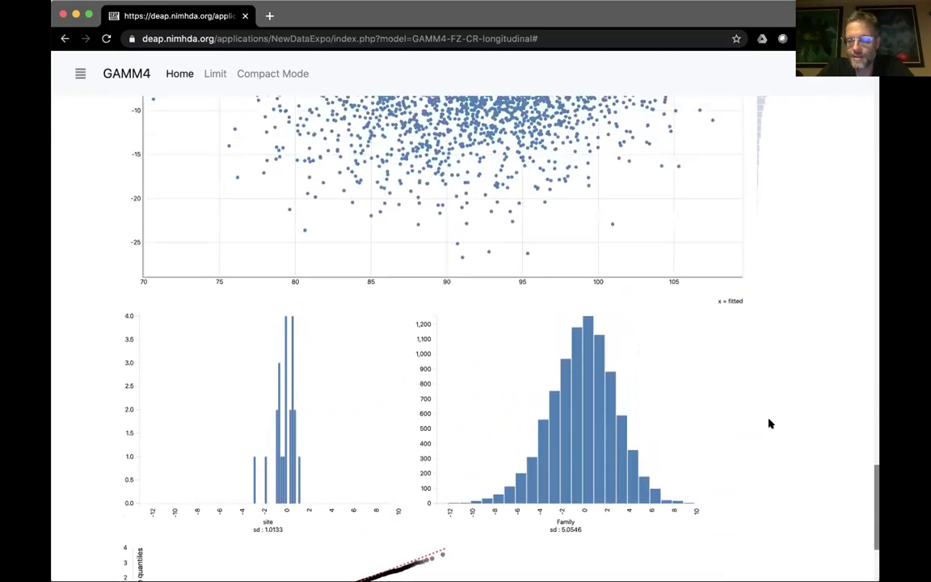
scroll(828, 348, "up", 20)
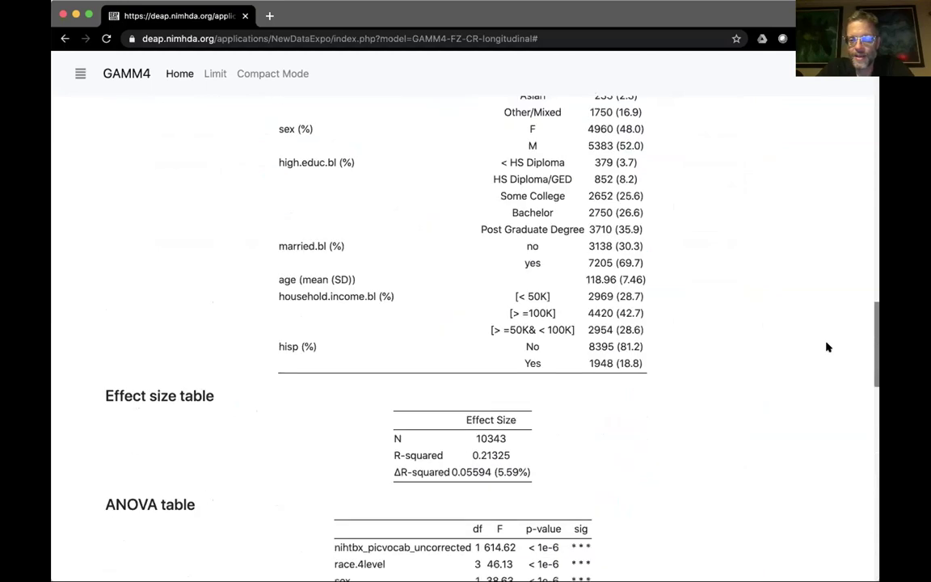
scroll(828, 347, "down", 20)
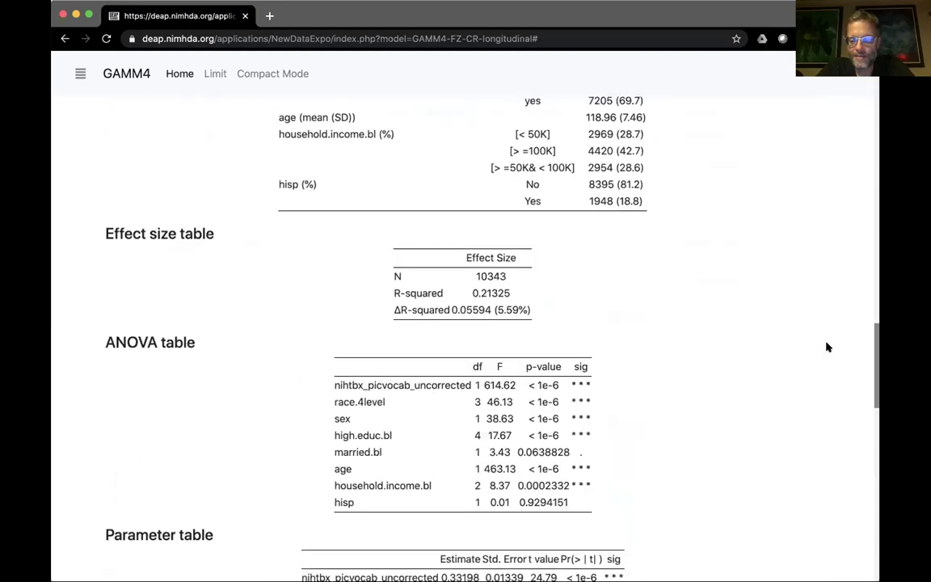
scroll(824, 347, "up", 5)
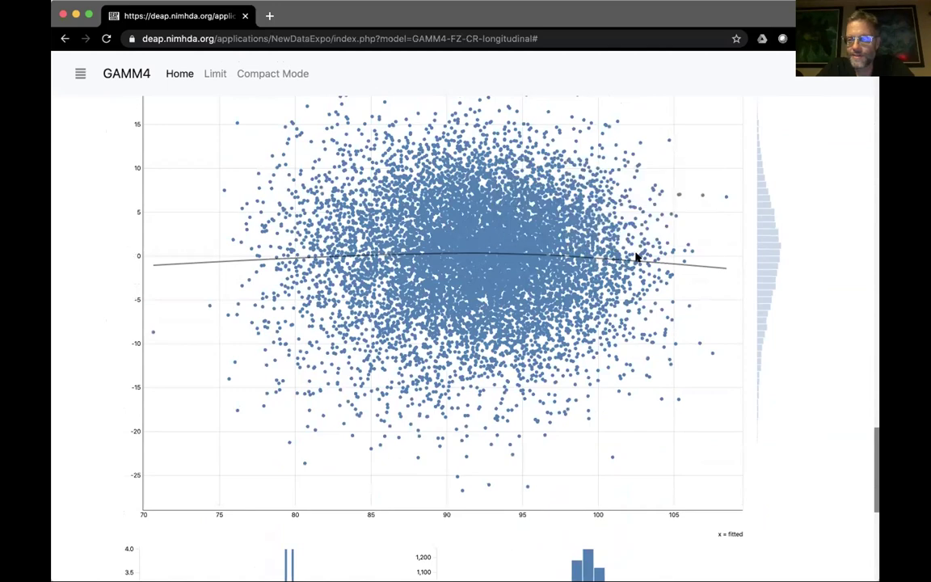
scroll(819, 245, "up", 20)
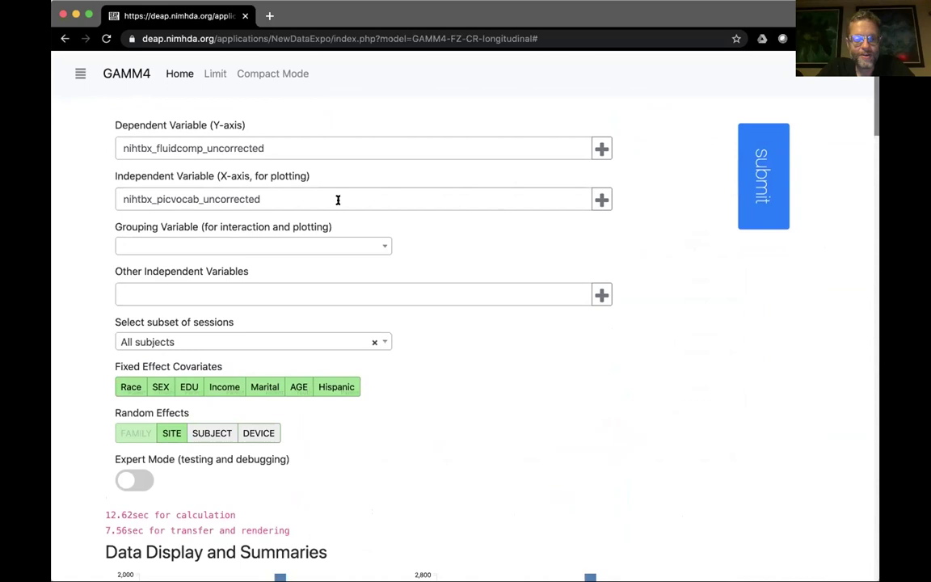
left_click(234, 202)
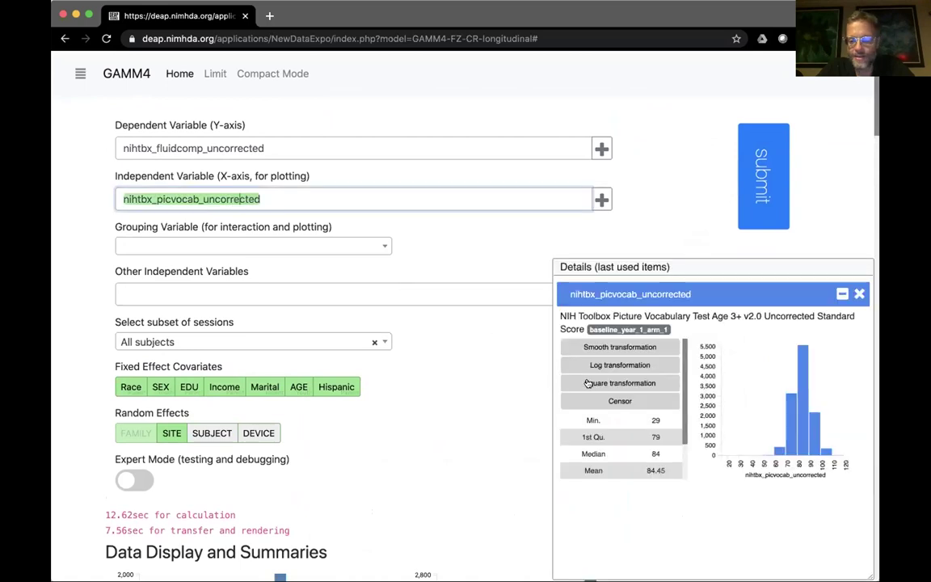
left_click(616, 347)
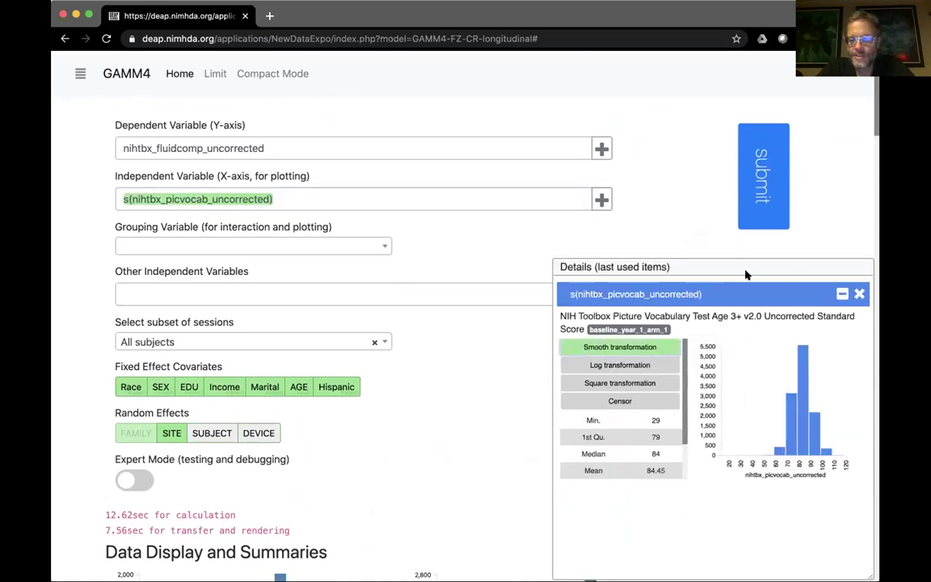
left_click(859, 295)
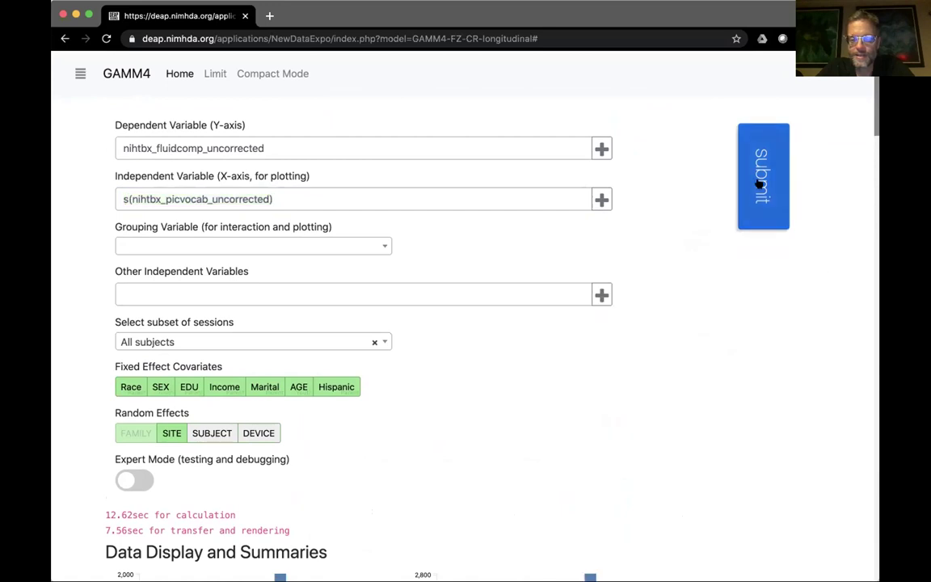
left_click(762, 181)
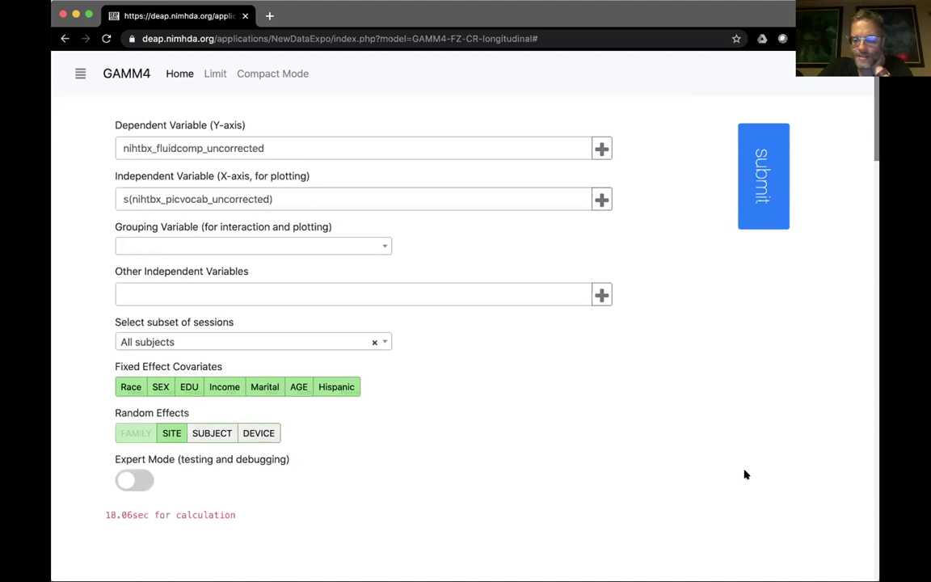
Step: Scroll through the Model Output, Smooth Parameter table and diagnostic plots, then back to the form
scroll(744, 473, "down", 2)
scroll(764, 474, "down", 2)
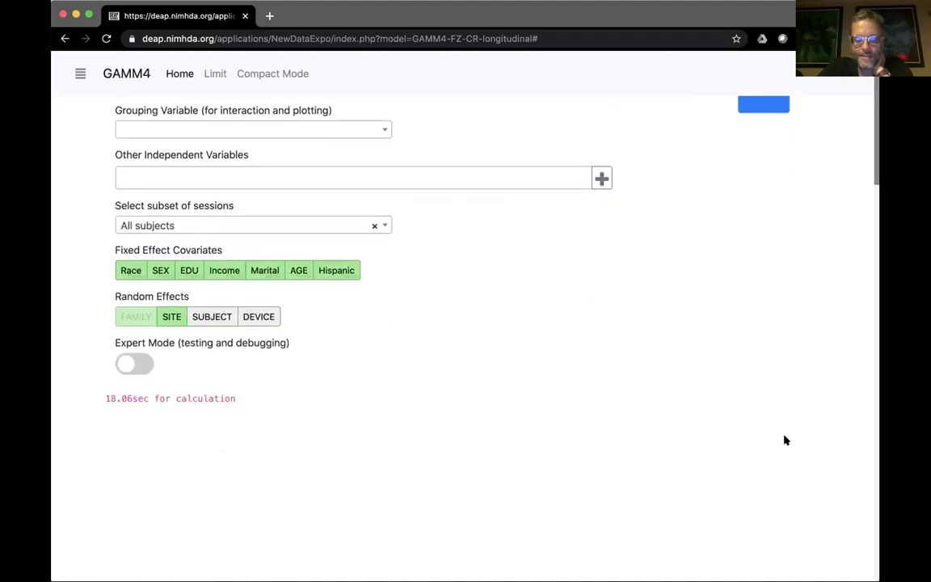
scroll(786, 440, "down", 2)
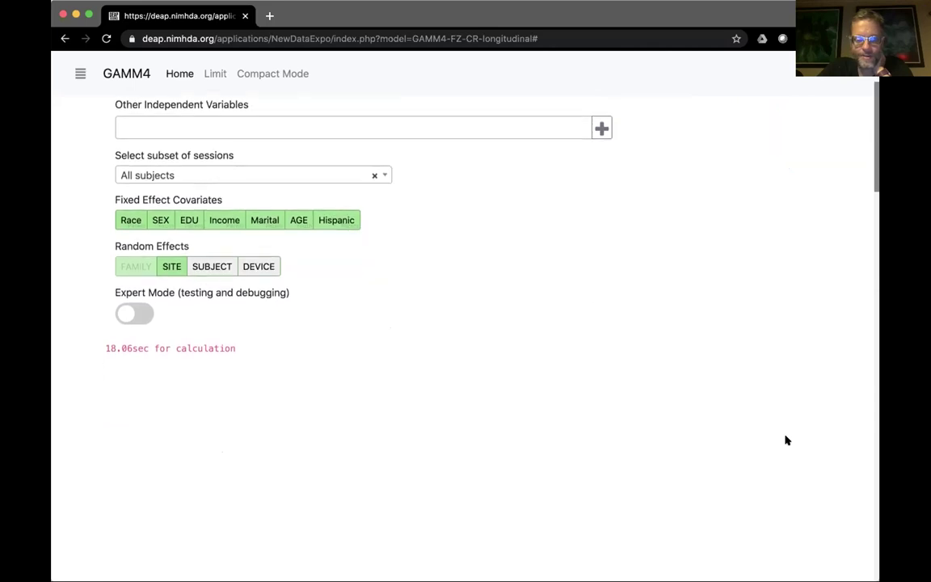
scroll(787, 441, "down", 5)
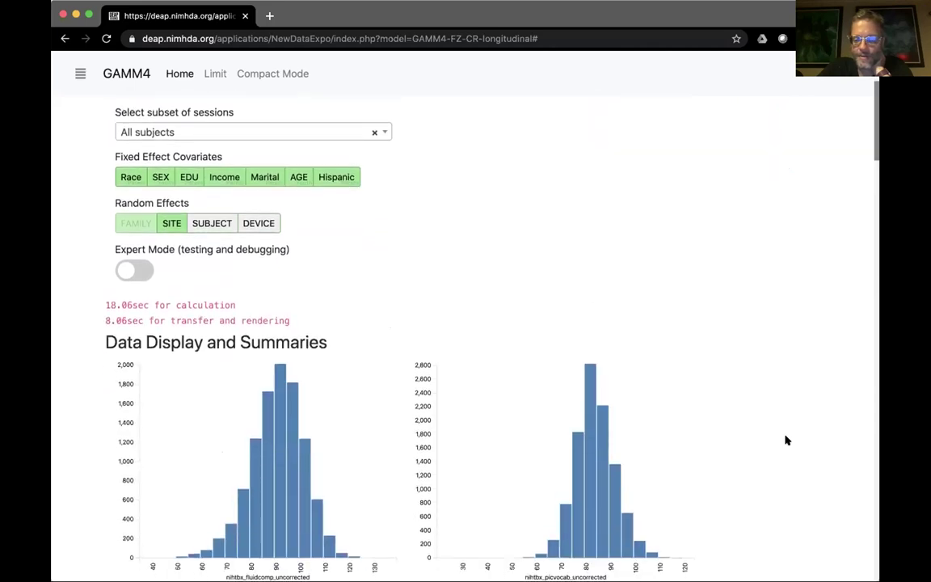
scroll(787, 441, "down", 3)
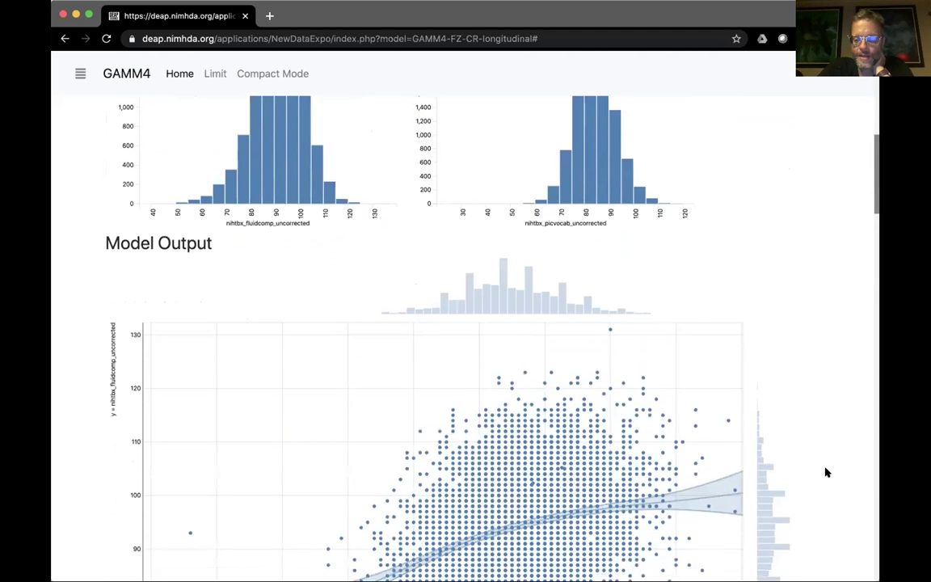
scroll(825, 472, "down", 5)
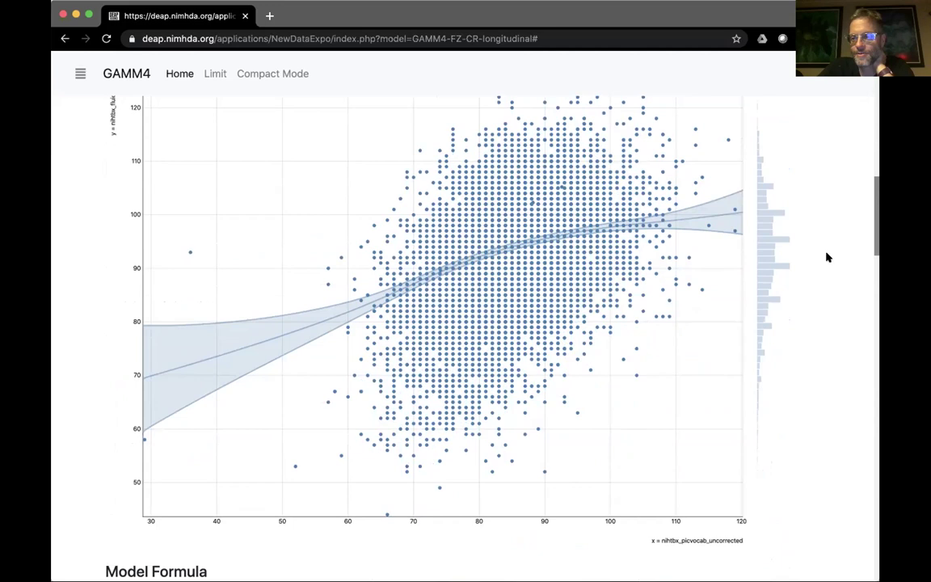
scroll(829, 276, "down", 1)
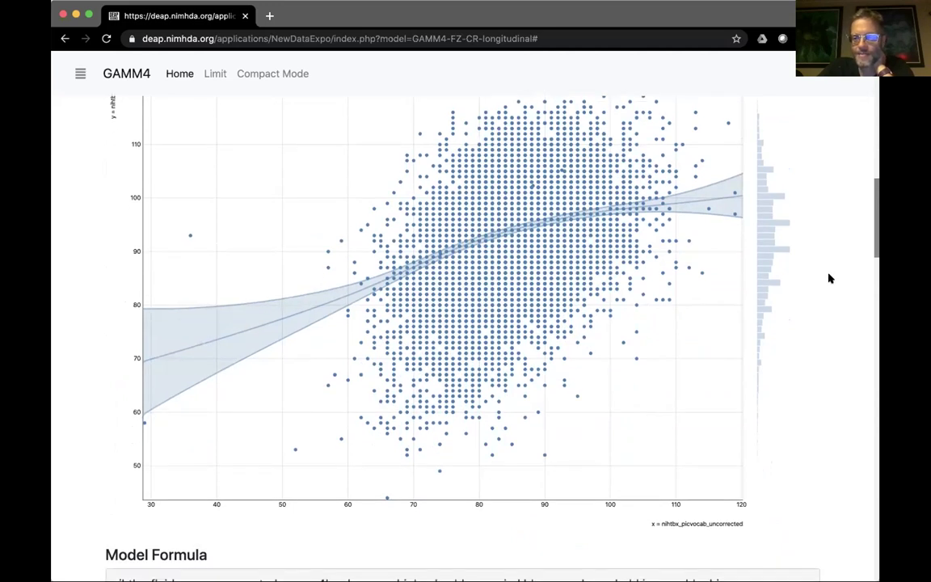
scroll(828, 278, "down", 15)
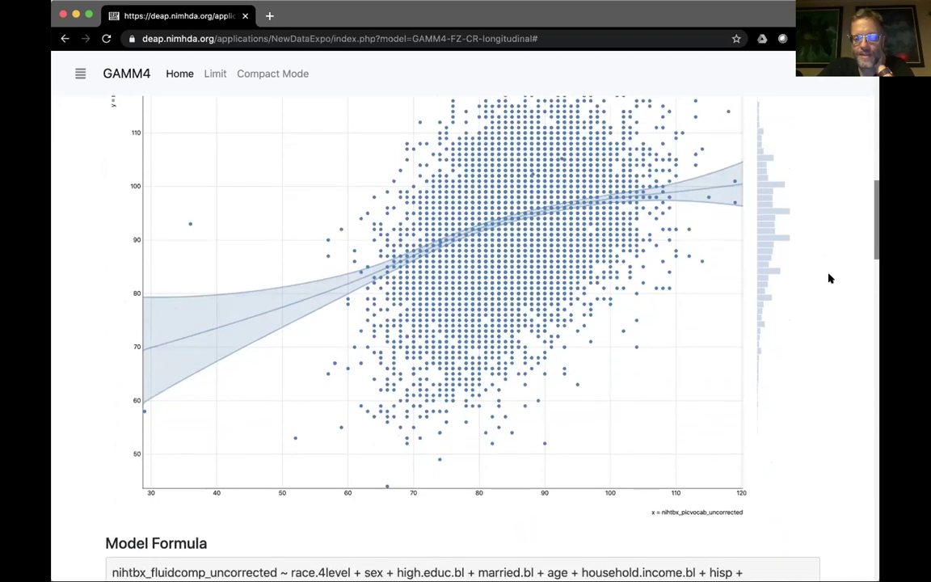
scroll(828, 278, "down", 15)
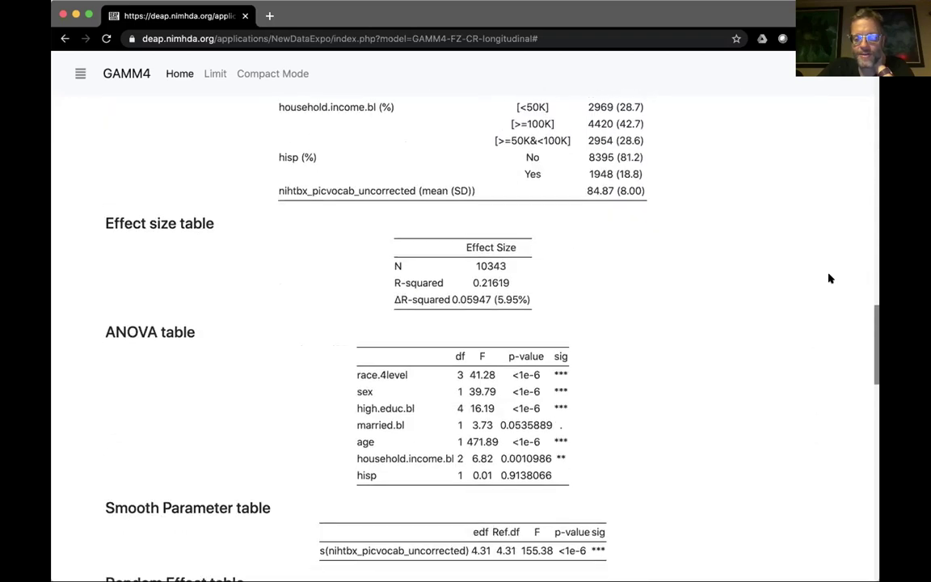
scroll(828, 278, "down", 5)
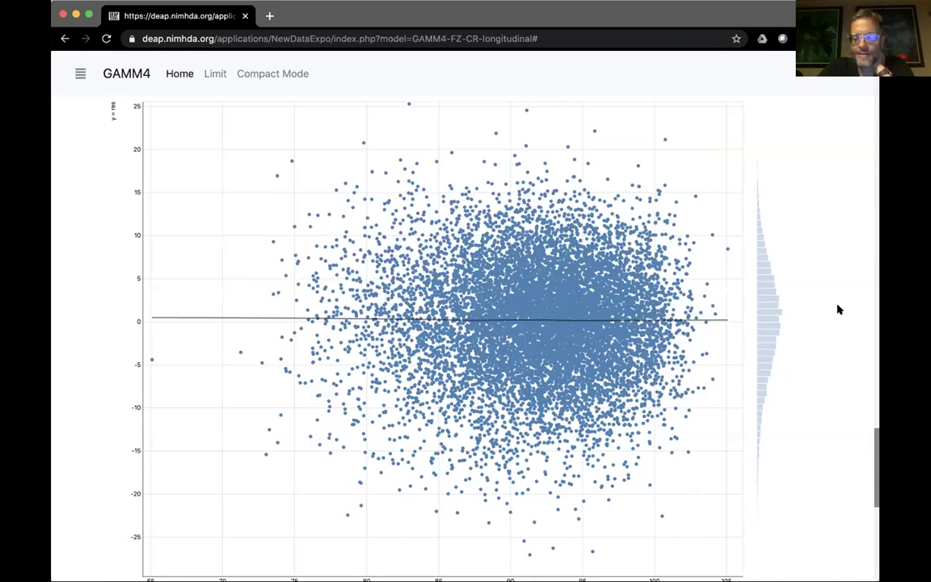
scroll(838, 309, "down", 1)
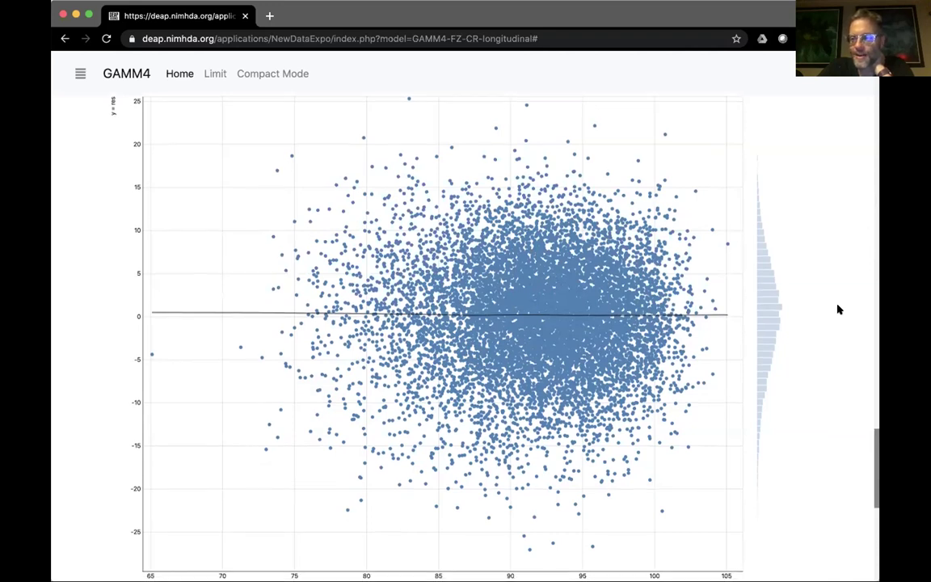
scroll(838, 309, "down", 10)
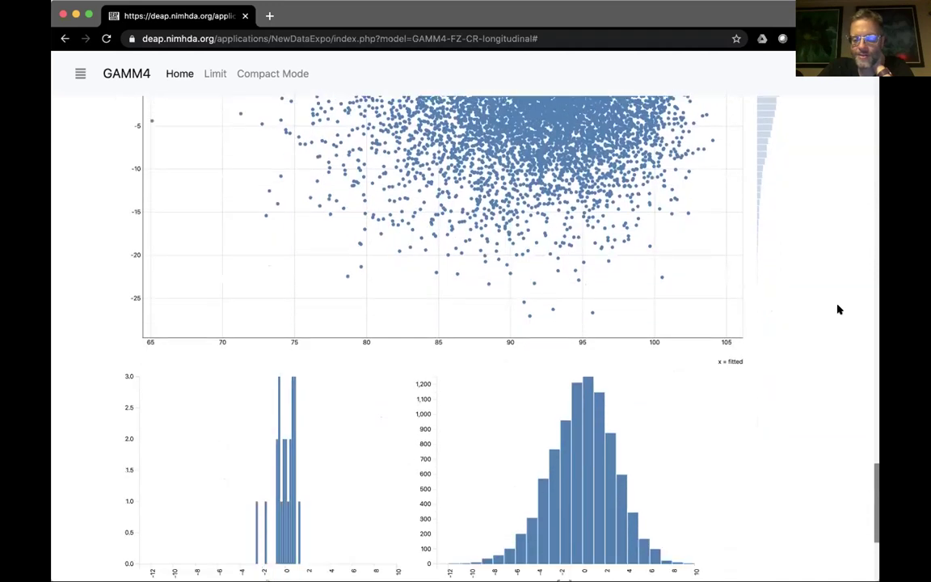
scroll(838, 309, "down", 1)
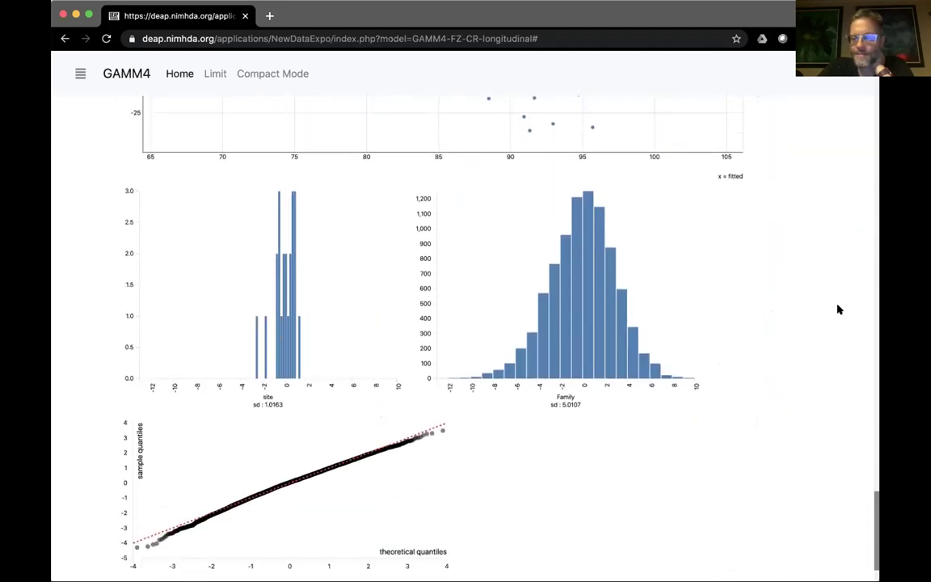
scroll(838, 308, "up", 2)
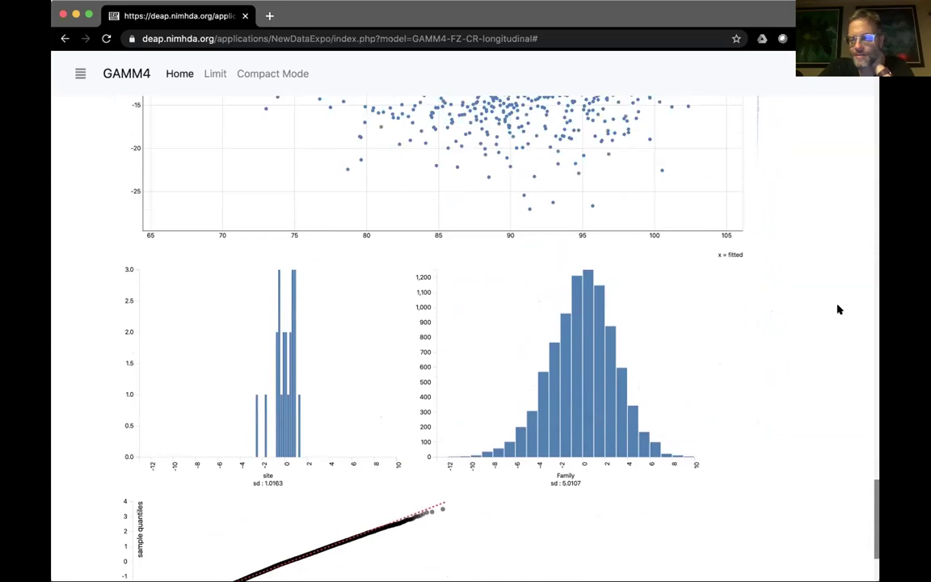
scroll(838, 309, "up", 15)
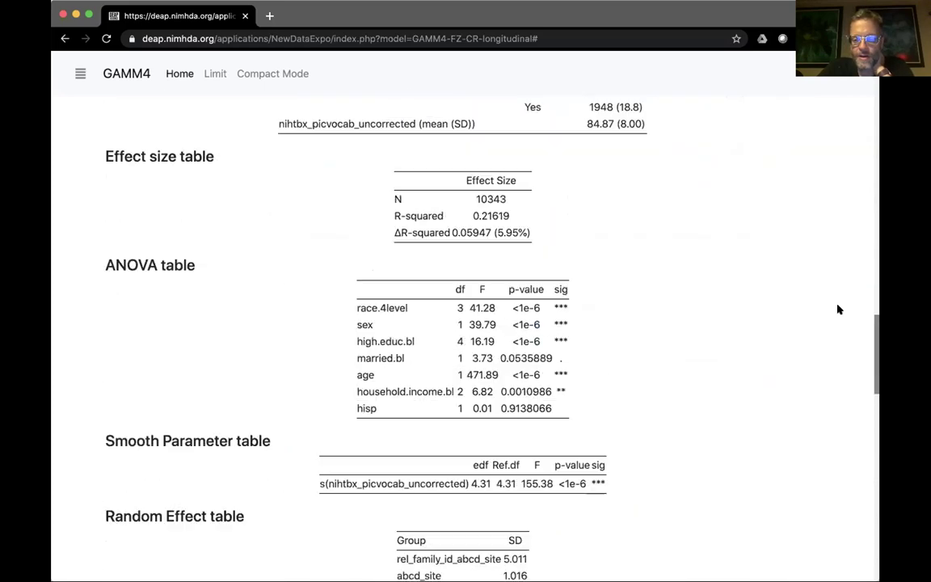
scroll(839, 310, "up", 20)
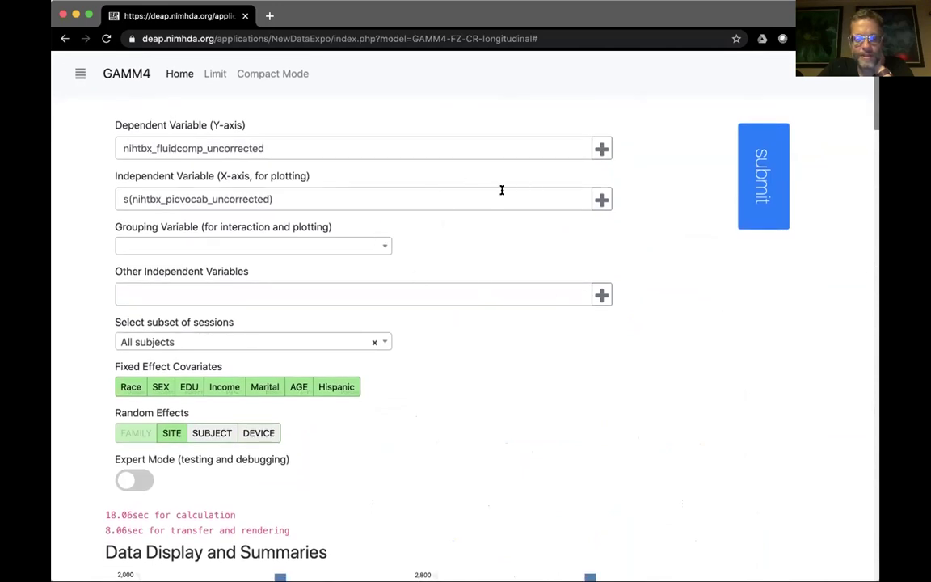
Step: Remove the smooth transformation from picture vocabulary and check the X variable's summary
left_click(429, 196)
left_click(243, 200)
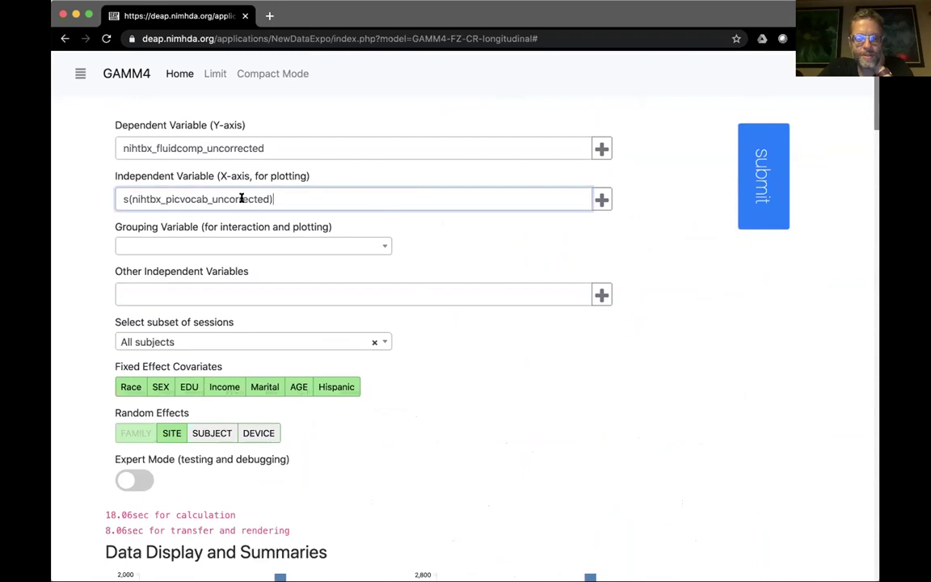
left_click(630, 294)
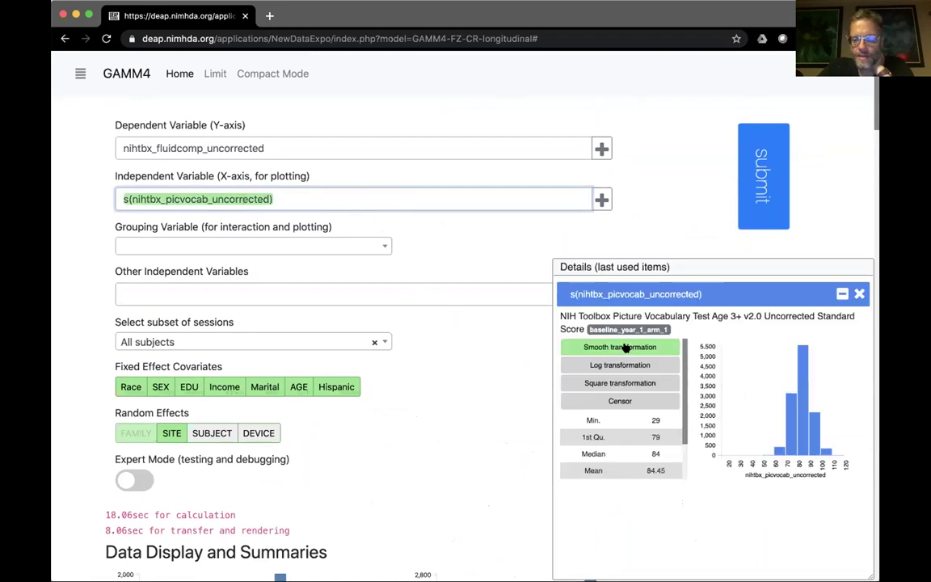
left_click(620, 347)
left_click(859, 294)
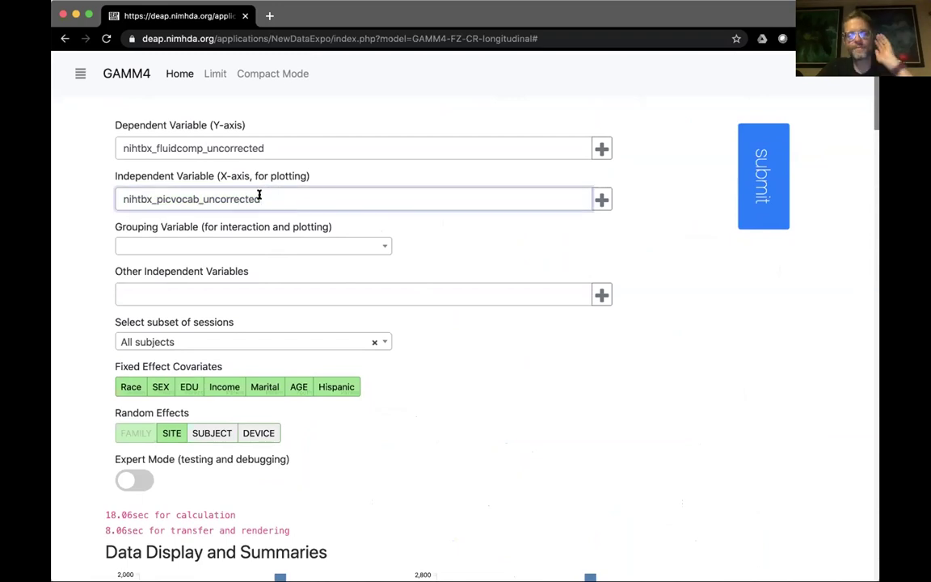
left_click(602, 200)
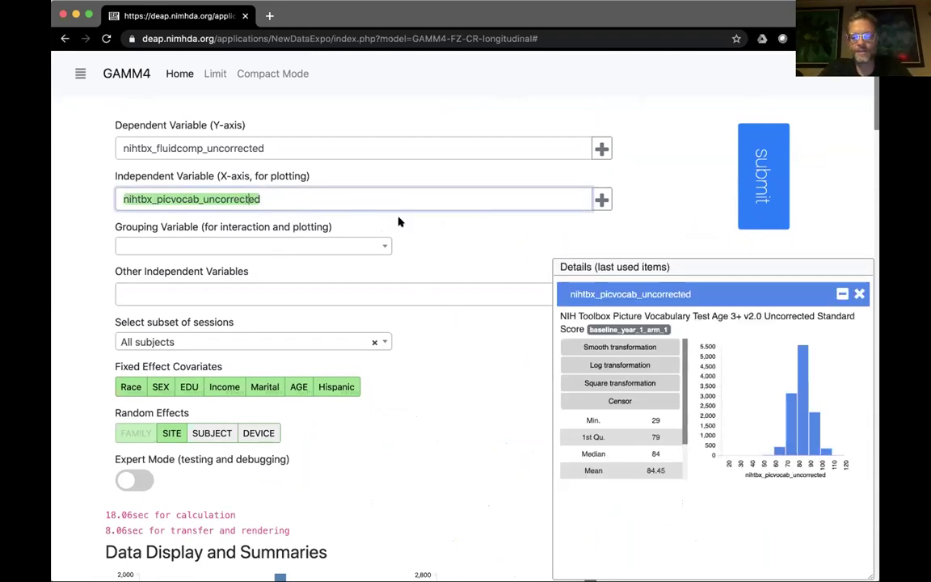
left_click(859, 294)
Step: Replace the X variable with nihtbx_cryst_agecorrected from the autocomplete list
left_click(275, 195)
key("BackSpace")
key("BackSpace")
key("BackSpace")
key("BackSpace")
key("BackSpace")
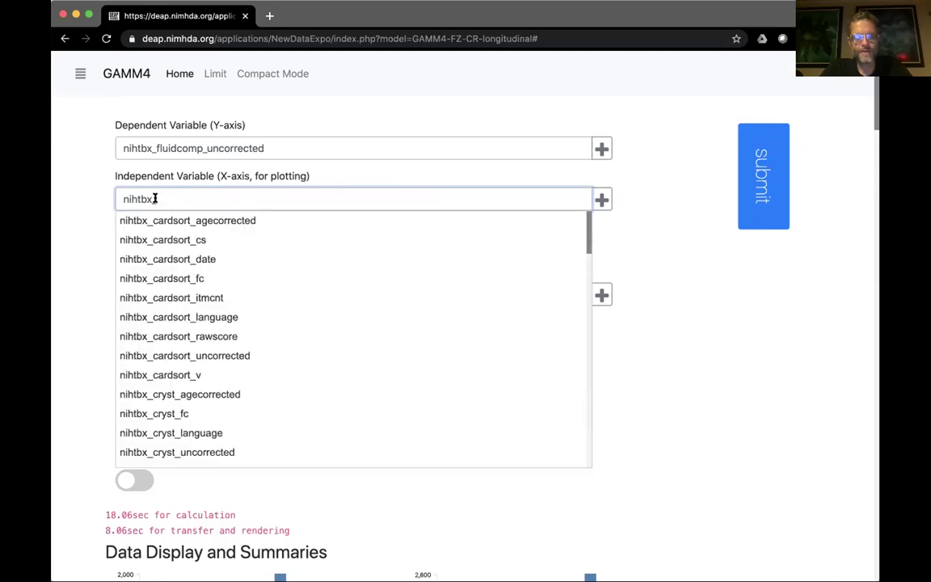
left_click(232, 394)
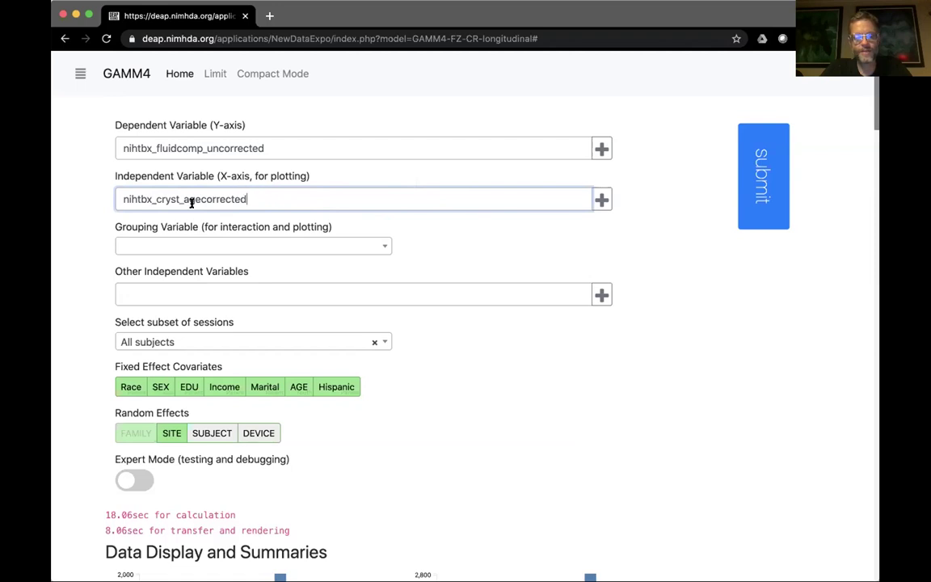
left_click(602, 200)
Step: Search the ontology for variables matching 'nihtb_'
left_click(323, 133)
key("super+a")
key("BackSpace")
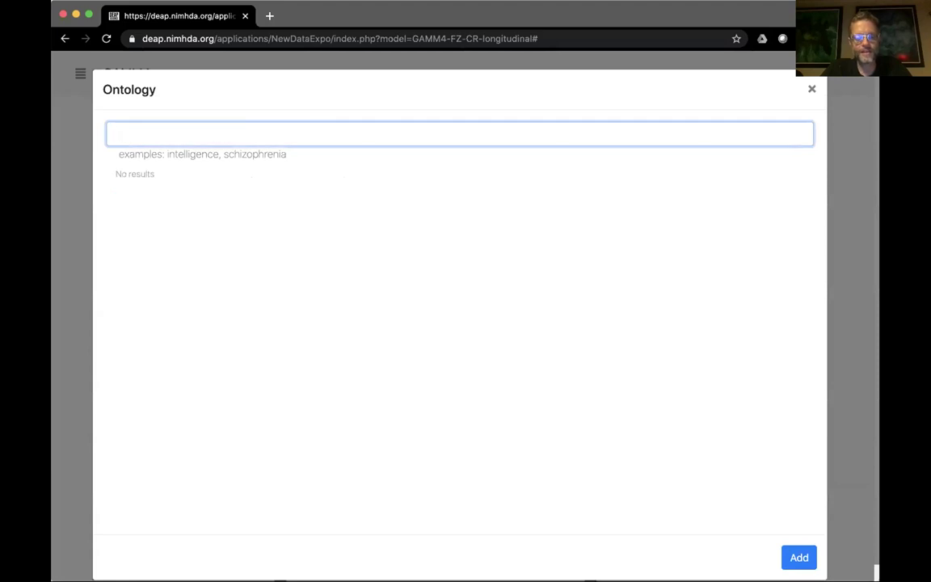
type("nihtb_")
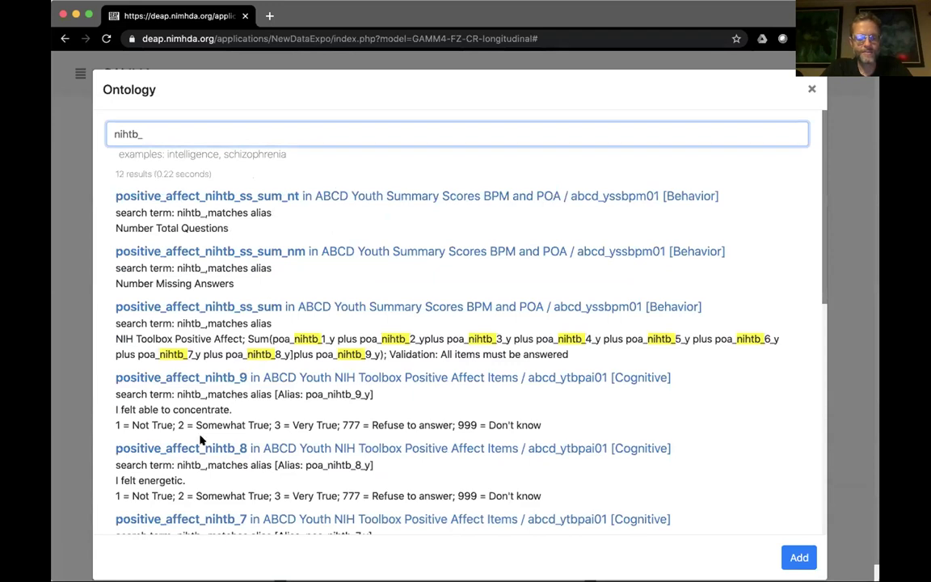
scroll(200, 440, "down", 7)
scroll(200, 436, "up", 4)
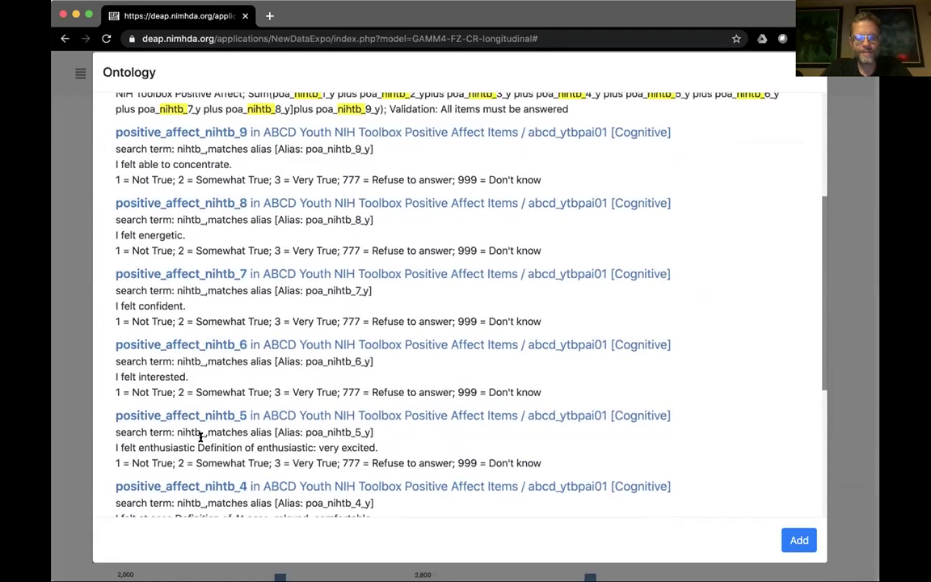
scroll(200, 437, "up", 4)
Step: Add positive_affect_nihtb_ss_sum_nt as the X variable, then delete it from the field
left_click(249, 176)
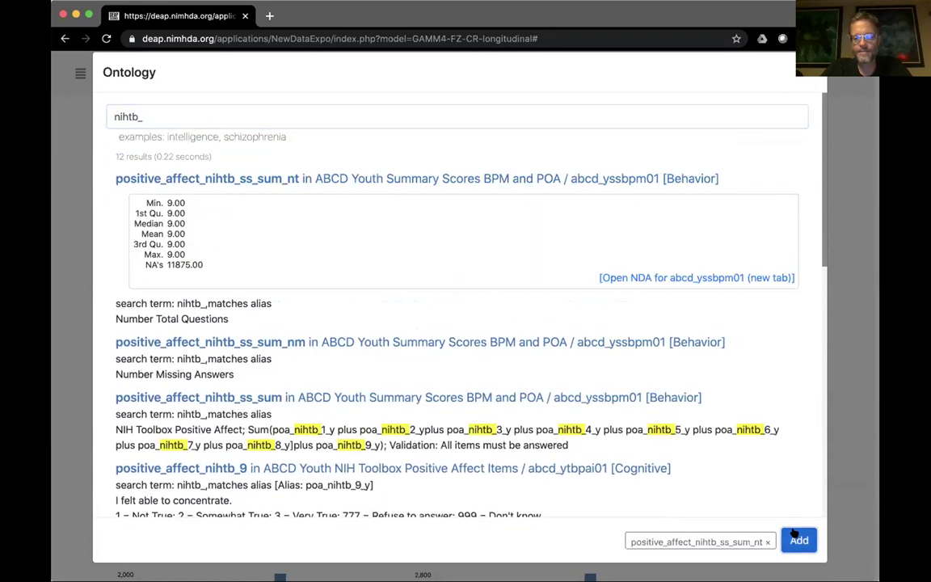
left_click(797, 539)
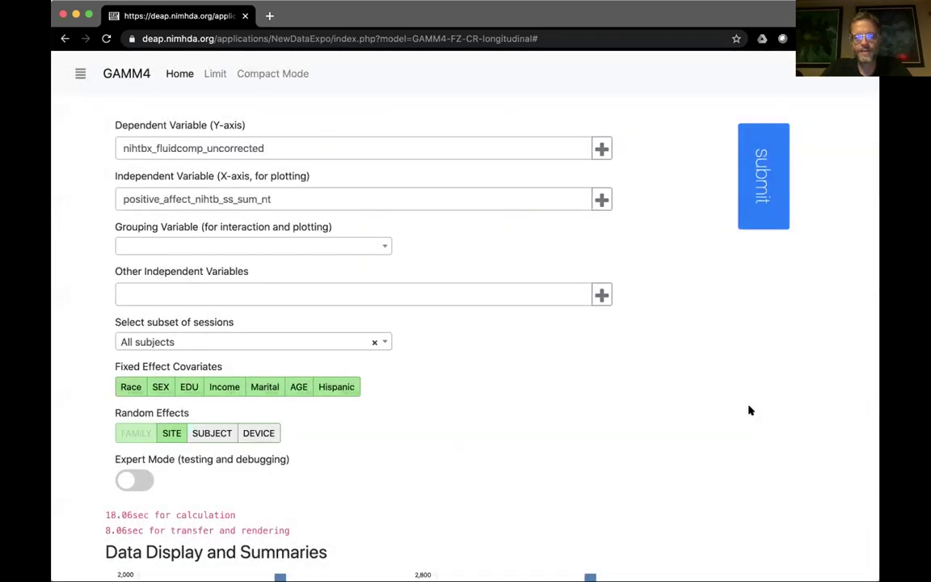
double_click(245, 198)
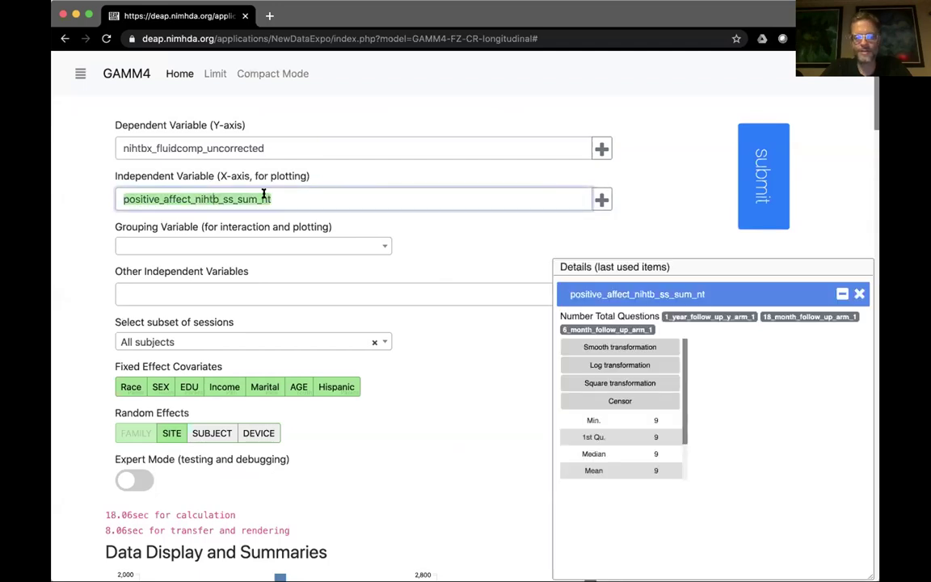
key("BackSpace")
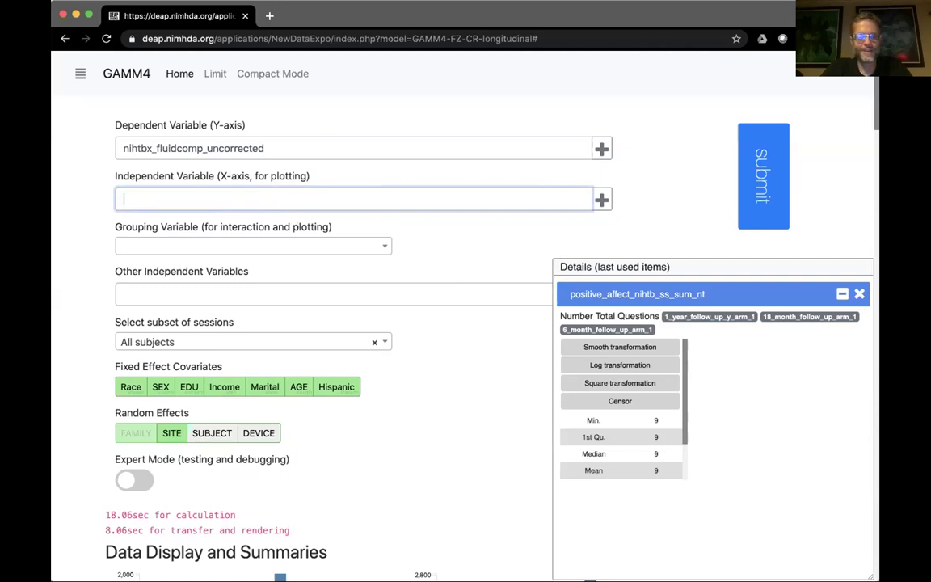
Step: Set the X variable to nihtbx_cryst_uncorrected using the 'nihtb_' and 'unc' autocomplete suggestions
left_click(859, 294)
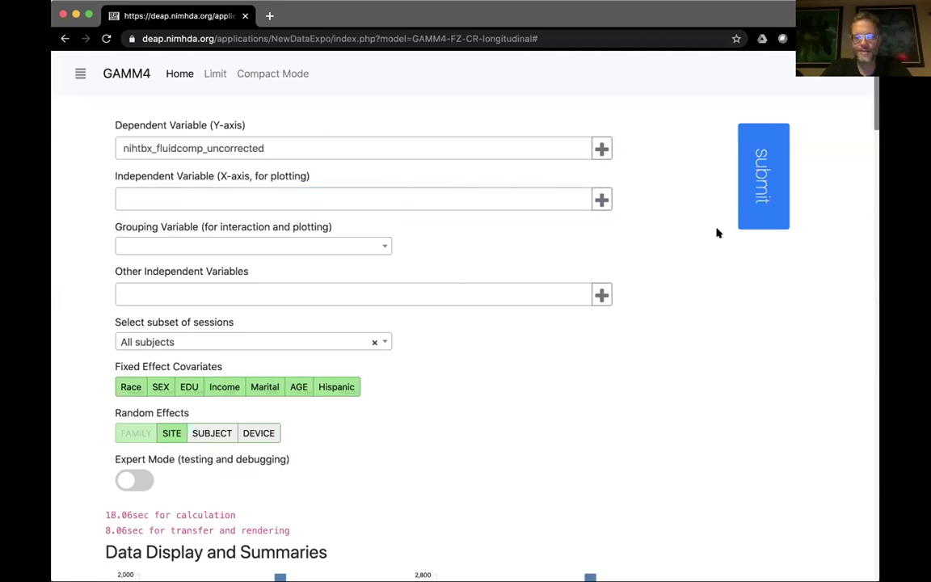
left_click(263, 195)
type("nihtb")
type("_")
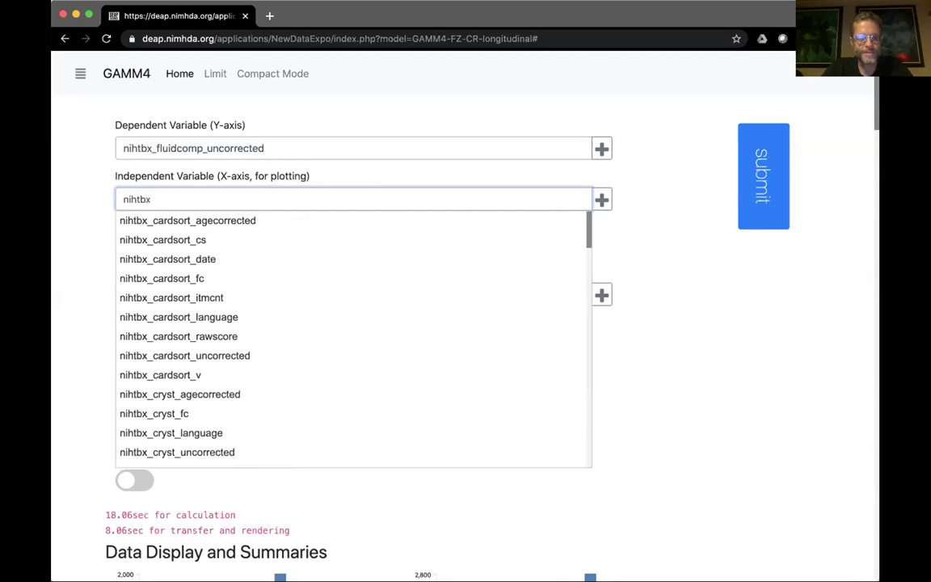
left_click(232, 394)
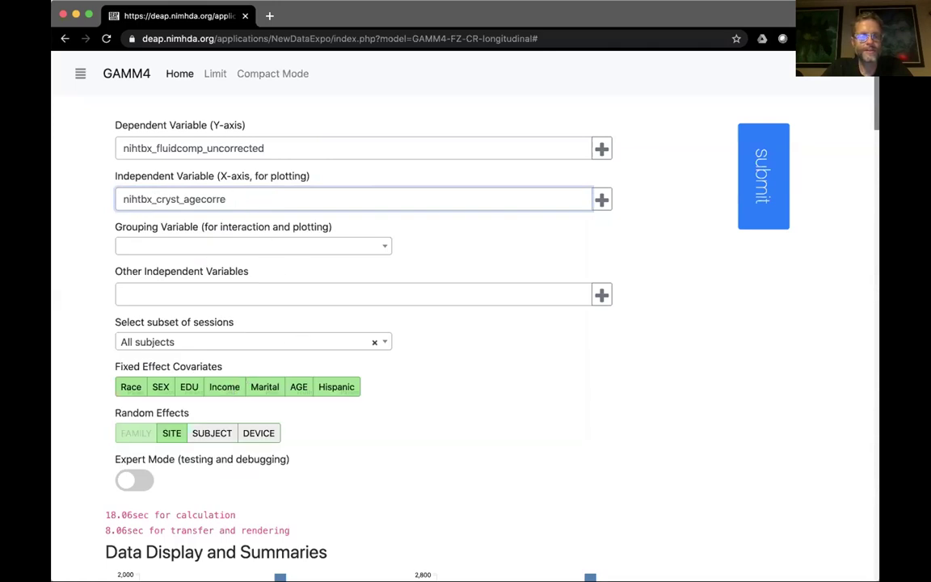
type("un")
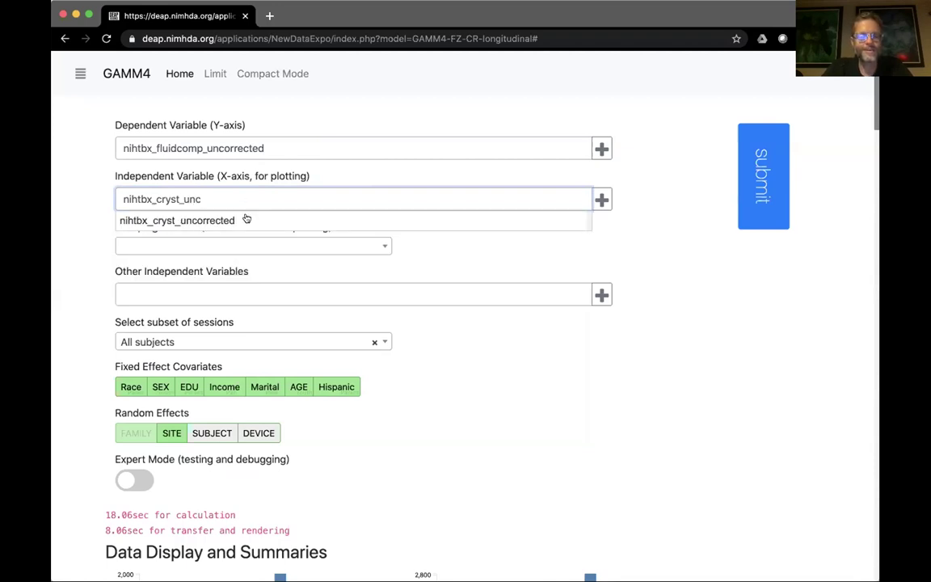
type("c")
left_click(244, 220)
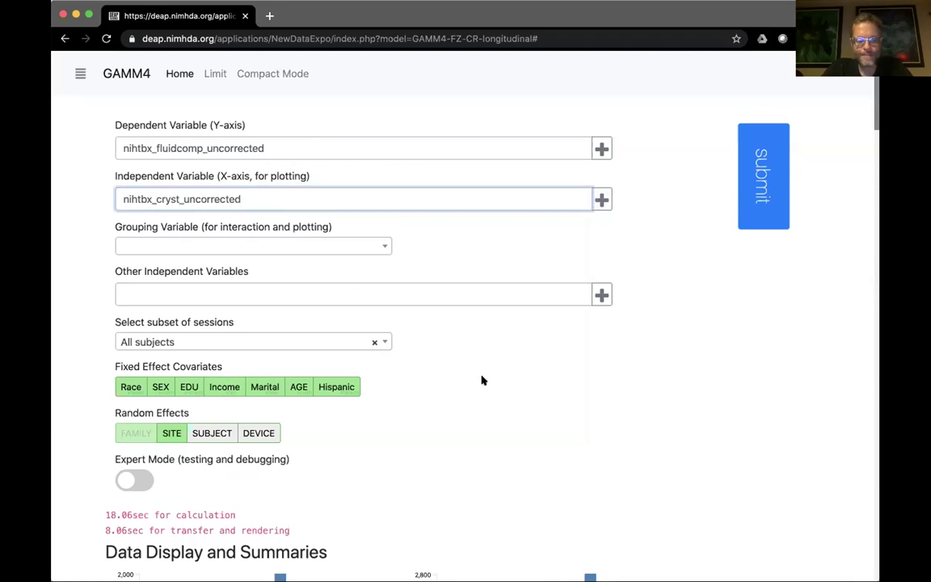
scroll(492, 420, "down", 2)
scroll(492, 421, "up", 1)
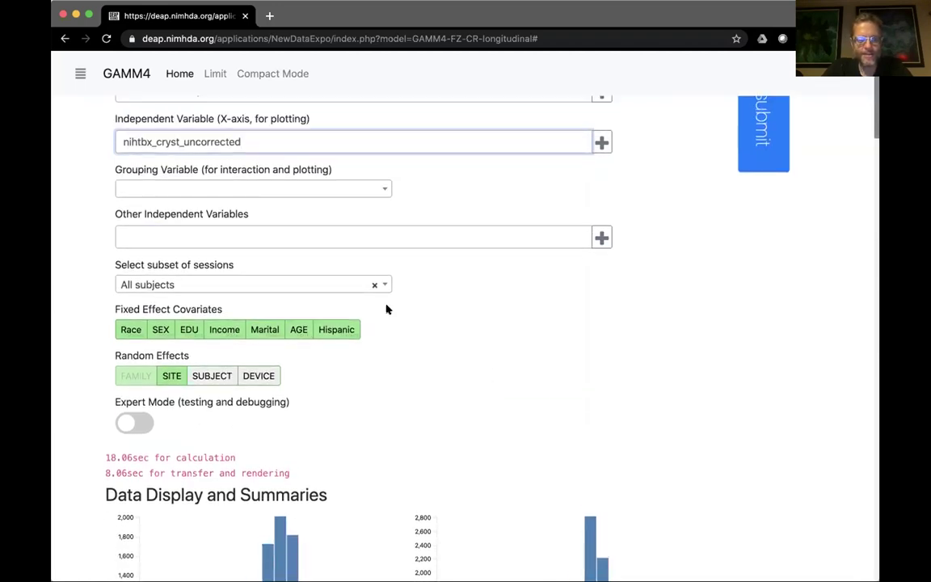
Step: Set the Grouping Variable to sex and submit the model
left_click(382, 189)
scroll(343, 285, "down", 1)
scroll(343, 290, "down", 1)
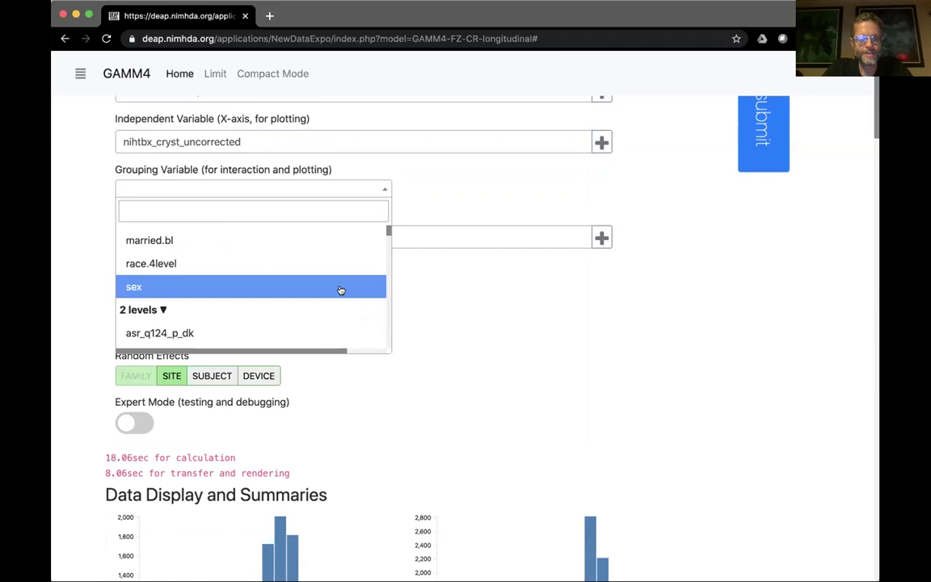
left_click(339, 290)
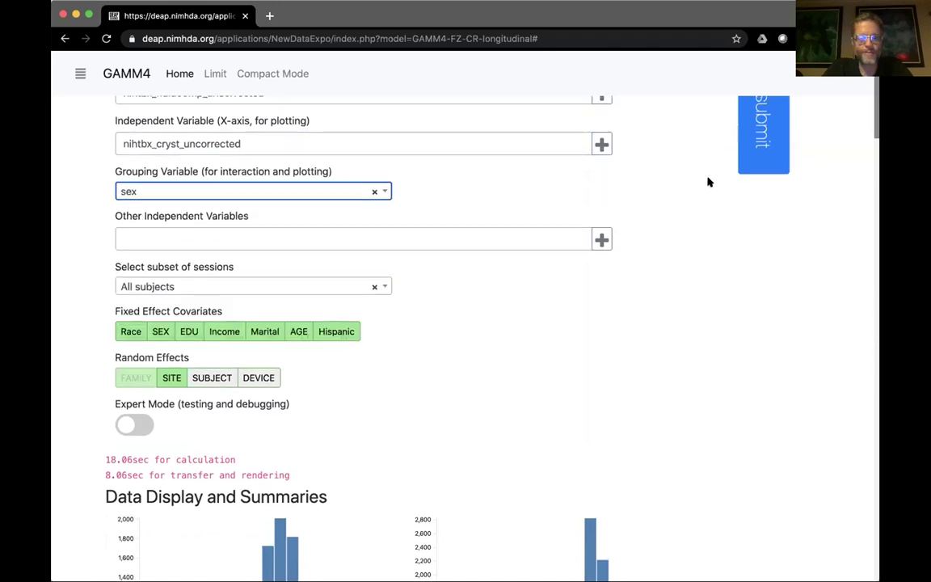
scroll(708, 182, "up", 1)
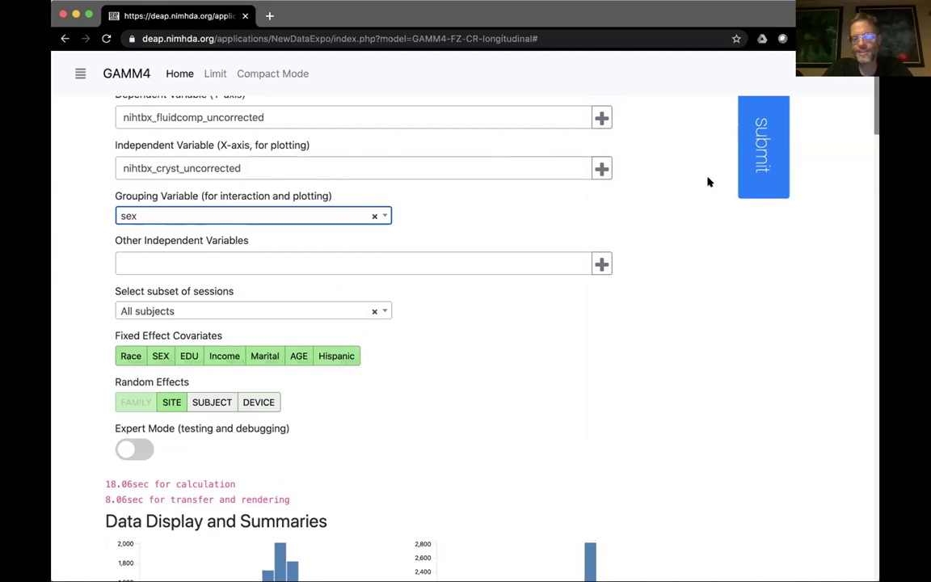
scroll(708, 182, "up", 1)
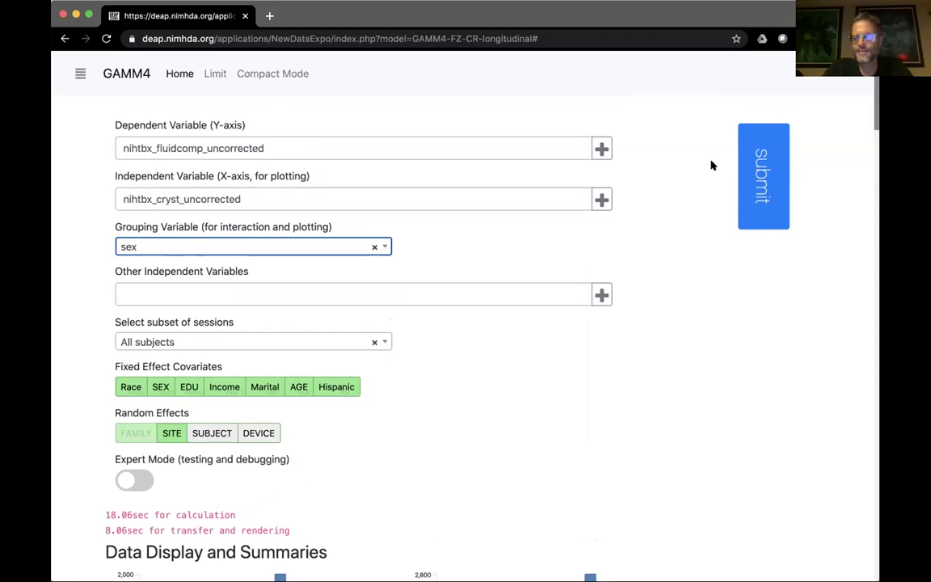
left_click(759, 164)
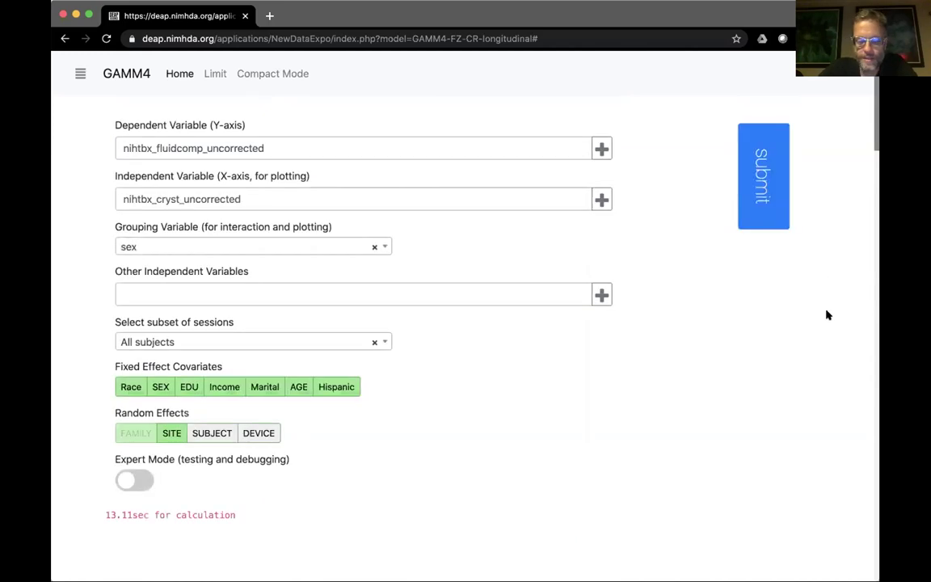
scroll(827, 315, "down", 2)
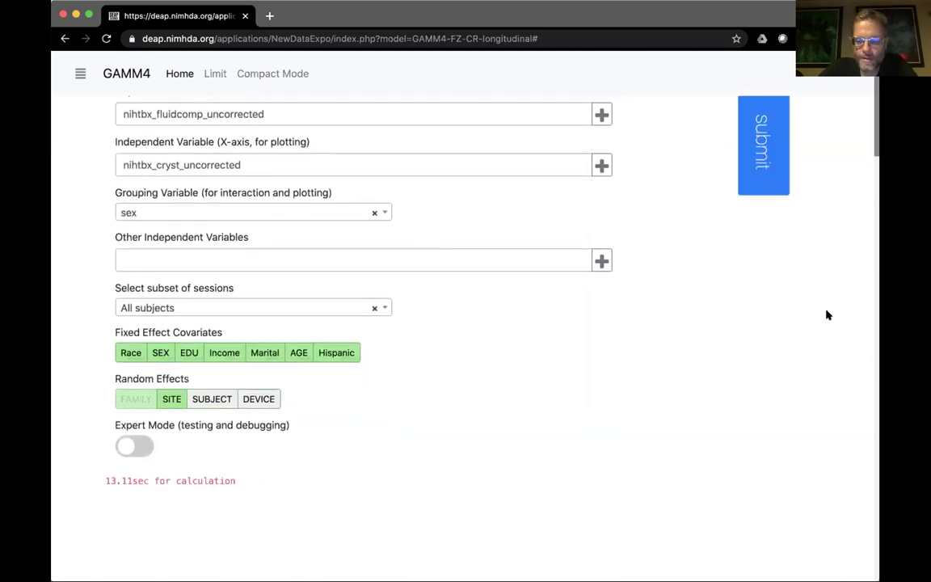
scroll(827, 315, "down", 10)
scroll(826, 315, "down", 15)
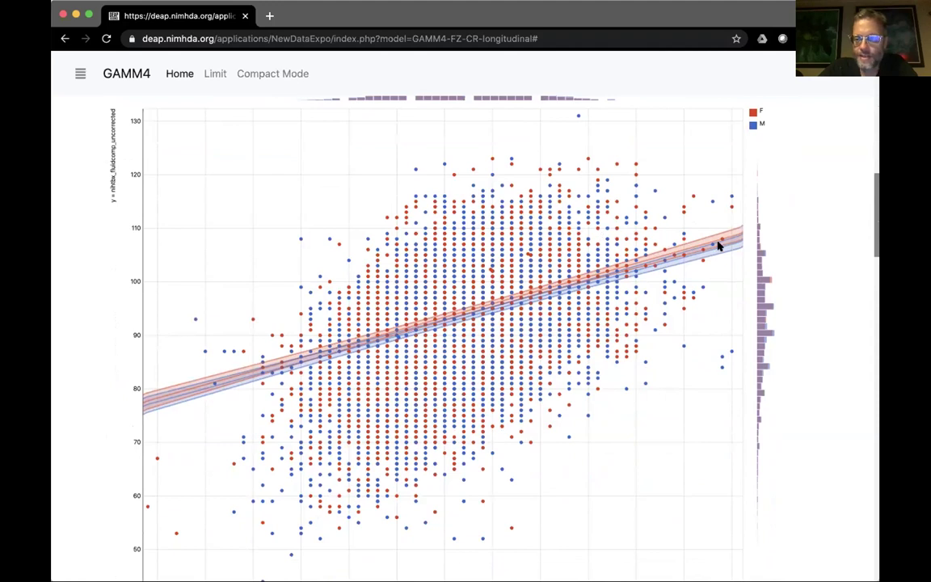
left_click(752, 125)
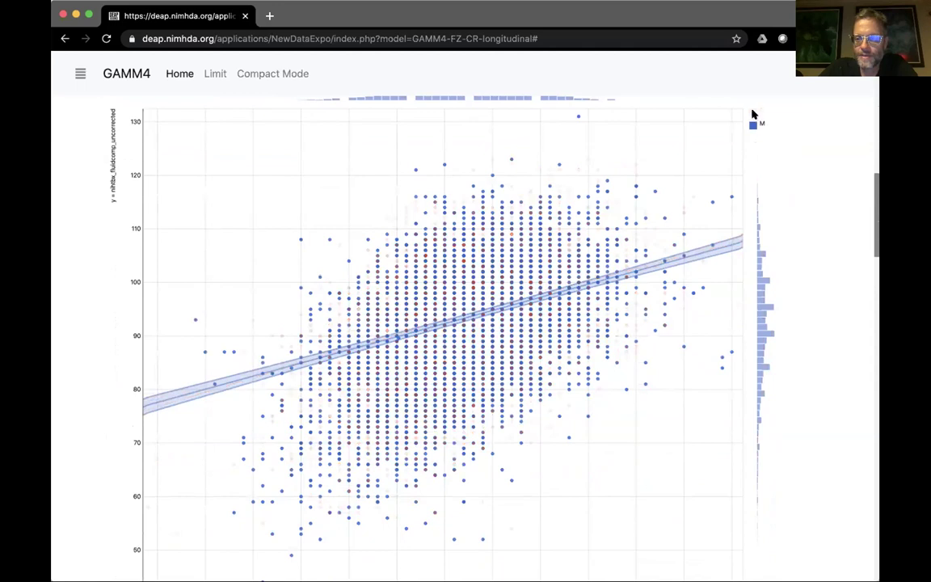
left_click(752, 114)
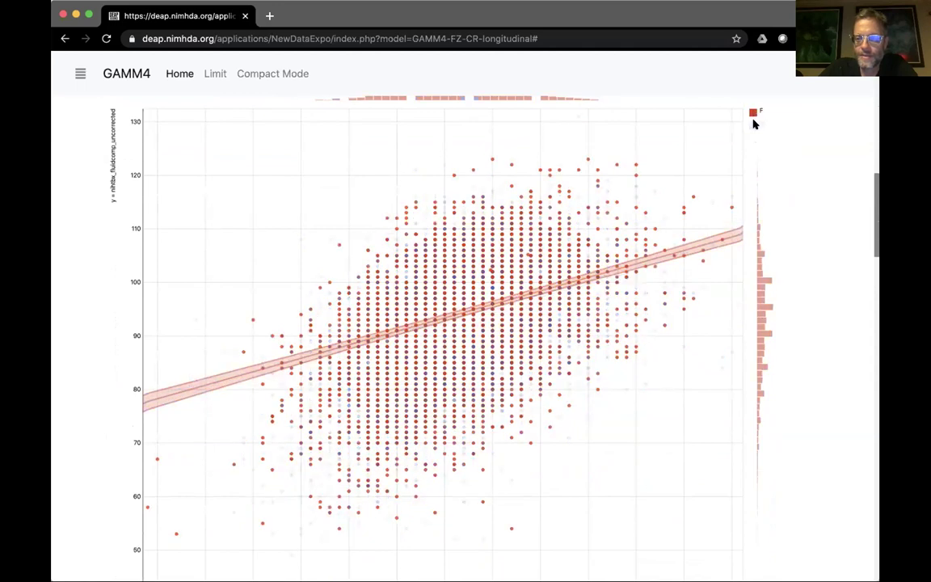
scroll(847, 355, "down", 4)
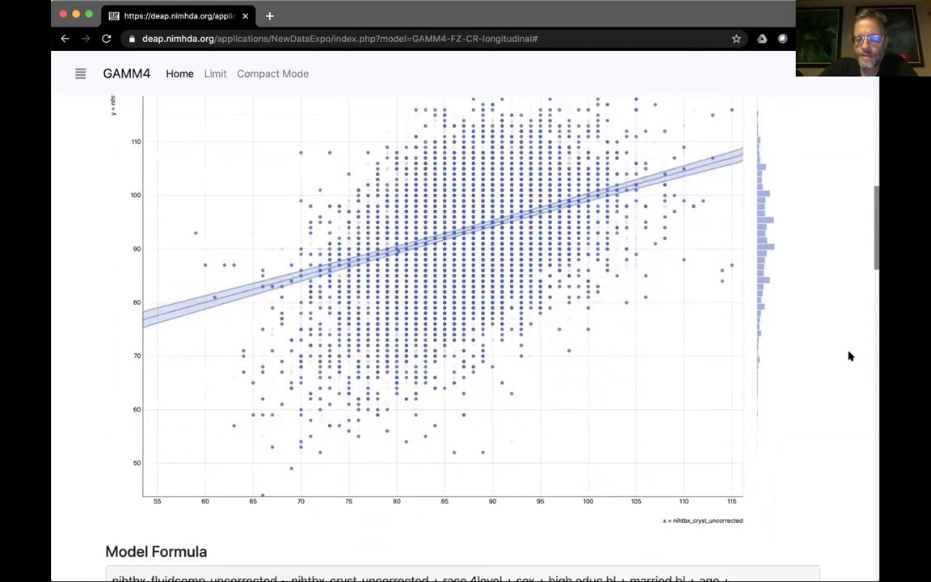
scroll(849, 356, "down", 5)
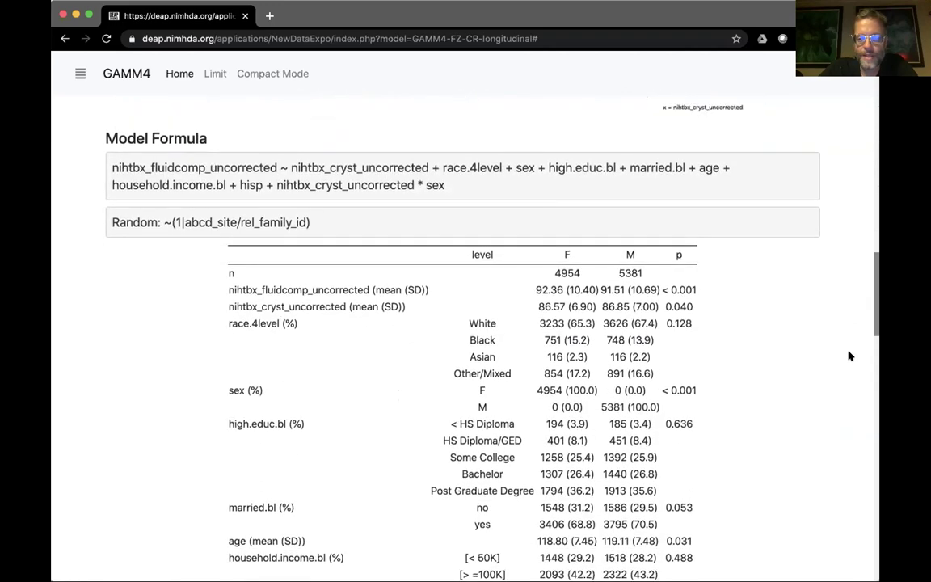
scroll(849, 356, "down", 6)
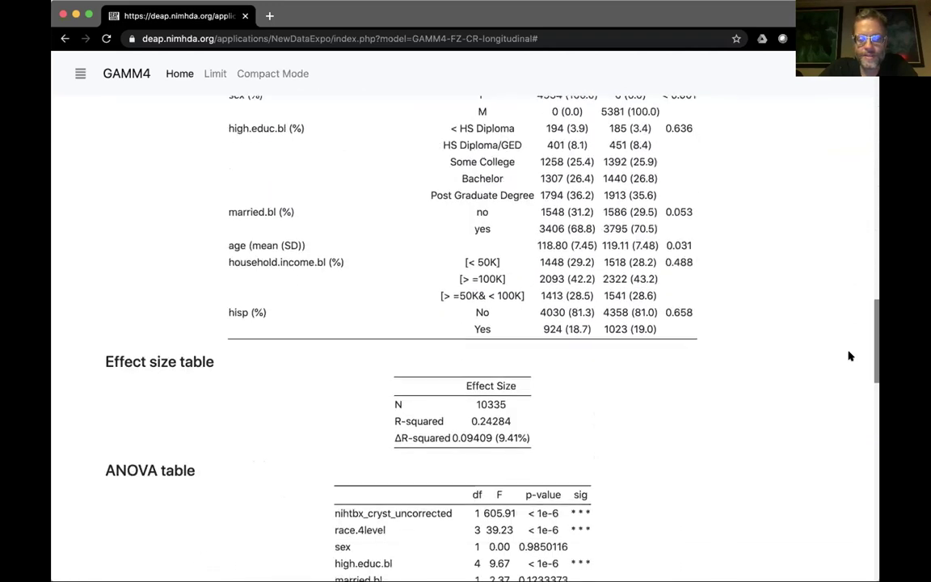
scroll(848, 356, "down", 4)
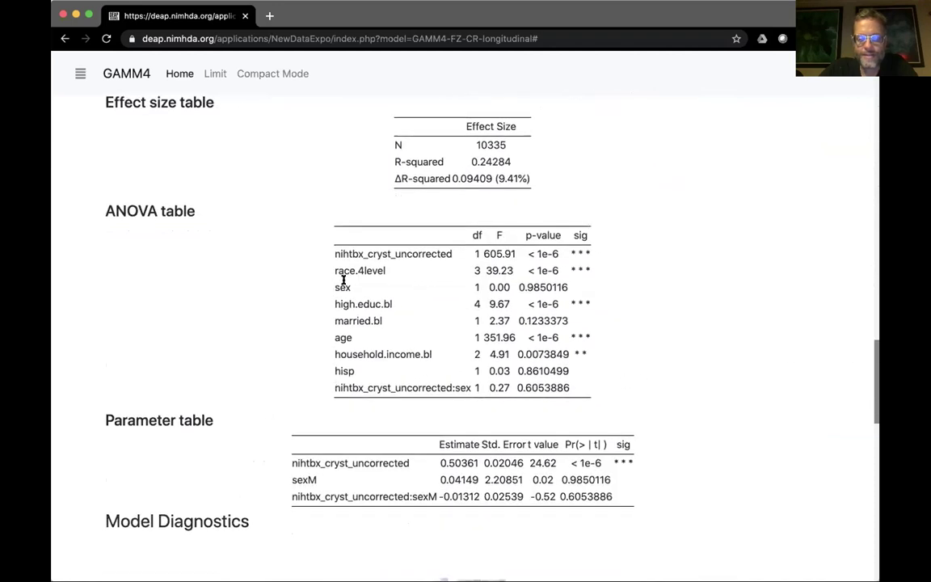
left_click_drag(333, 253, 447, 248)
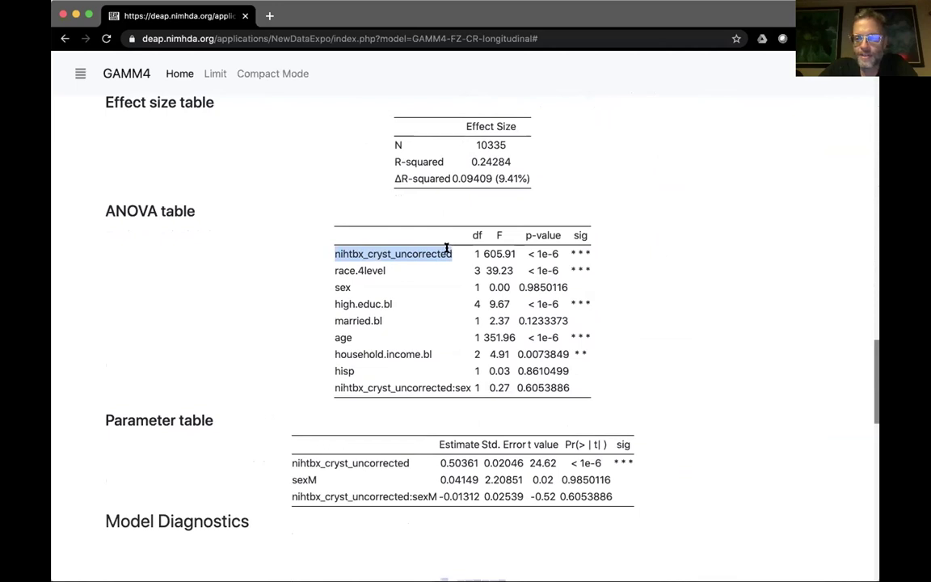
left_click(356, 274)
double_click(356, 287)
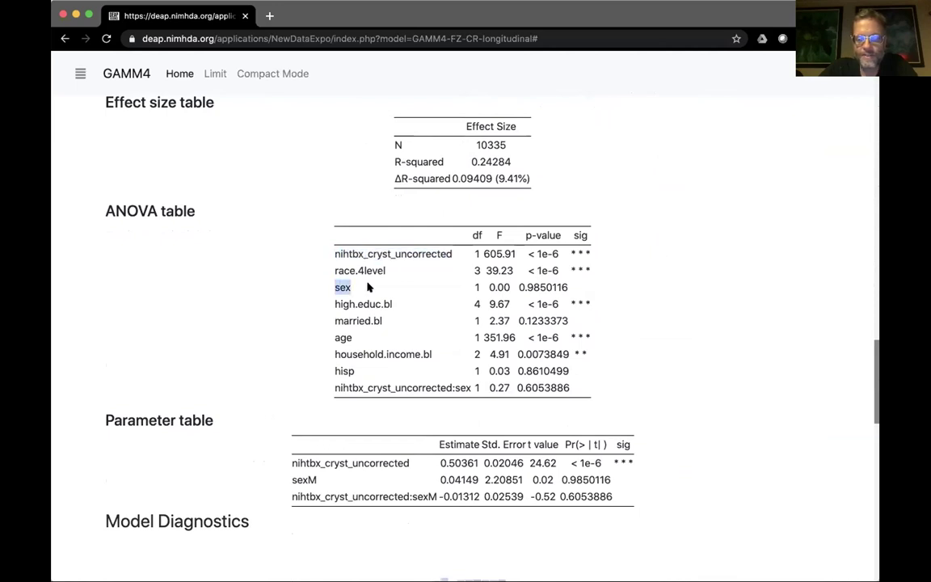
left_click(331, 387)
left_click_drag(331, 387, 572, 388)
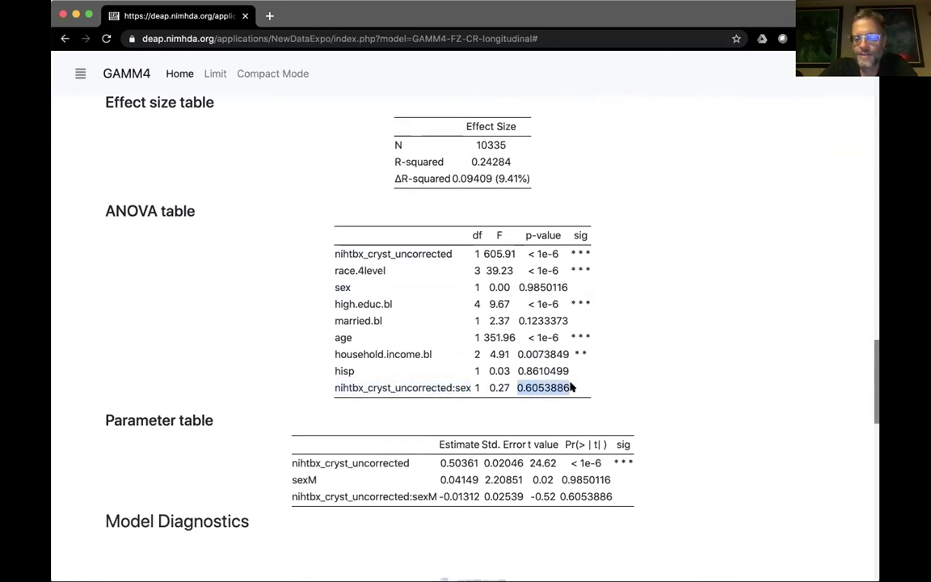
left_click(571, 290)
double_click(557, 288)
scroll(789, 277, "up", 1)
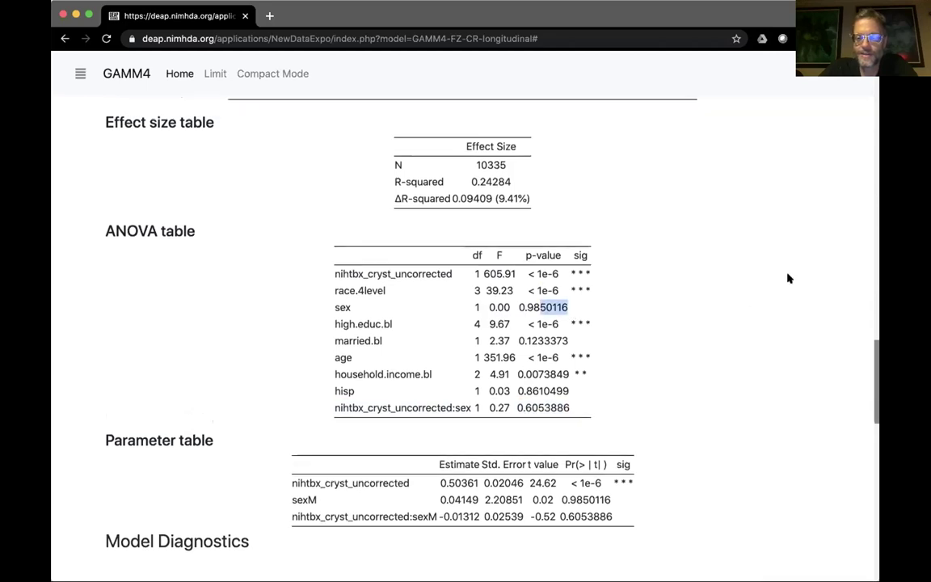
scroll(789, 277, "down", 10)
scroll(788, 278, "up", 1)
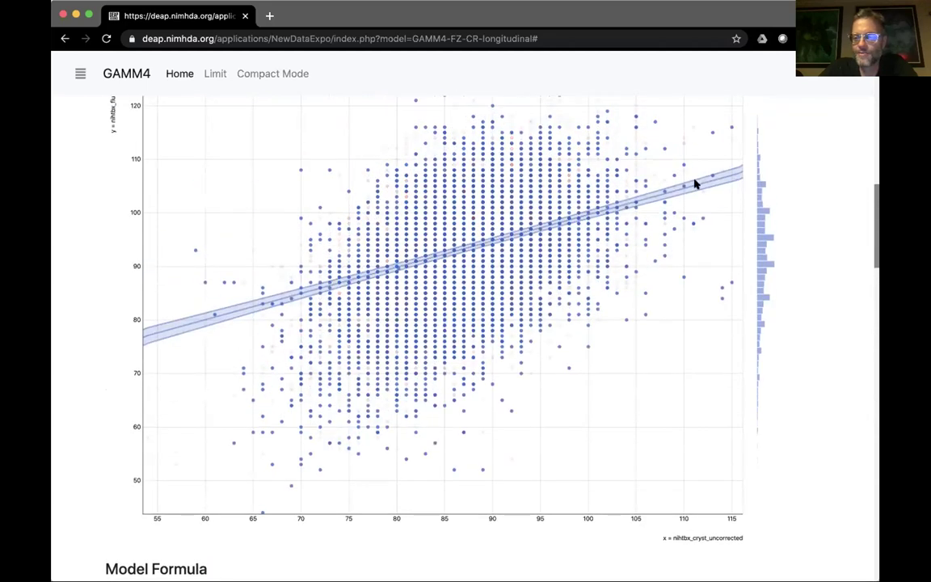
scroll(835, 406, "down", 15)
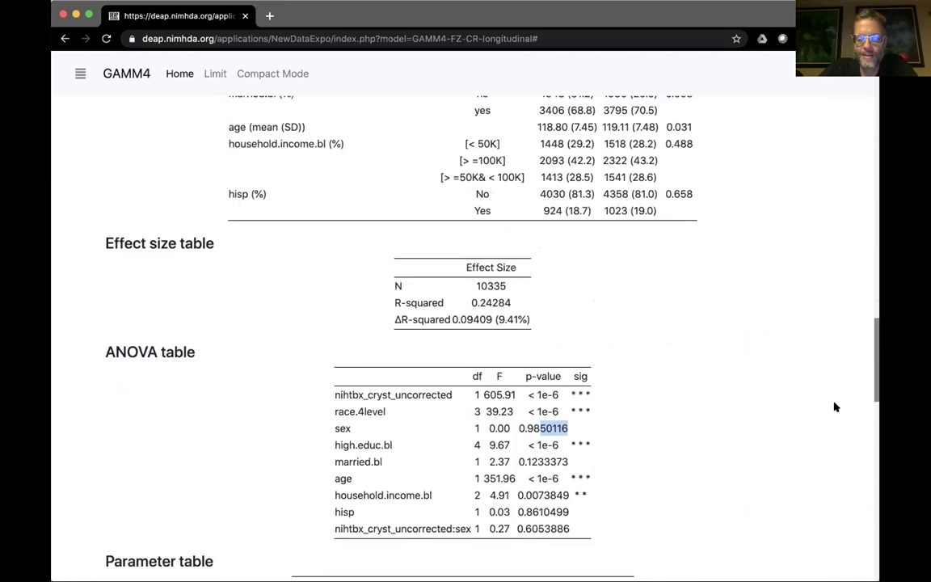
scroll(835, 407, "down", 1)
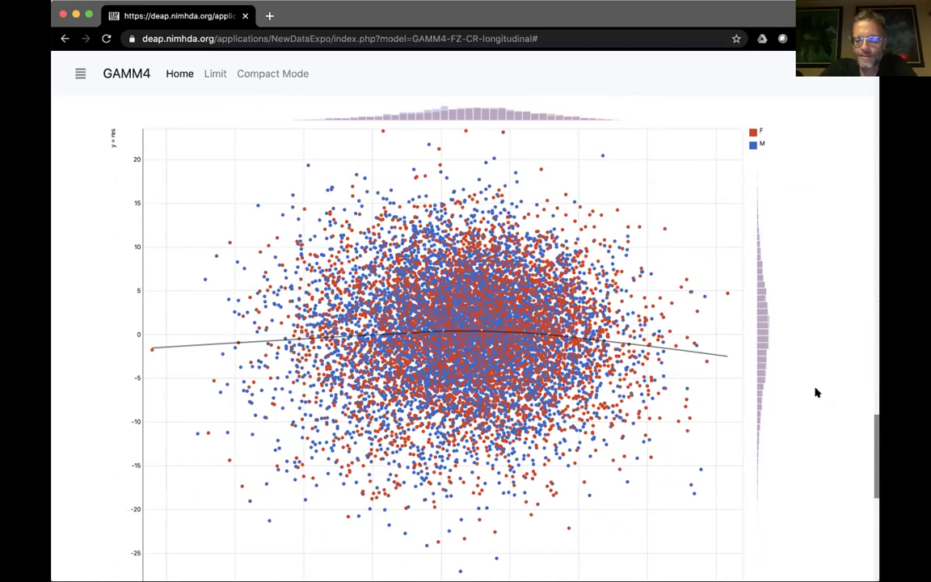
scroll(814, 390, "down", 8)
scroll(815, 392, "up", 20)
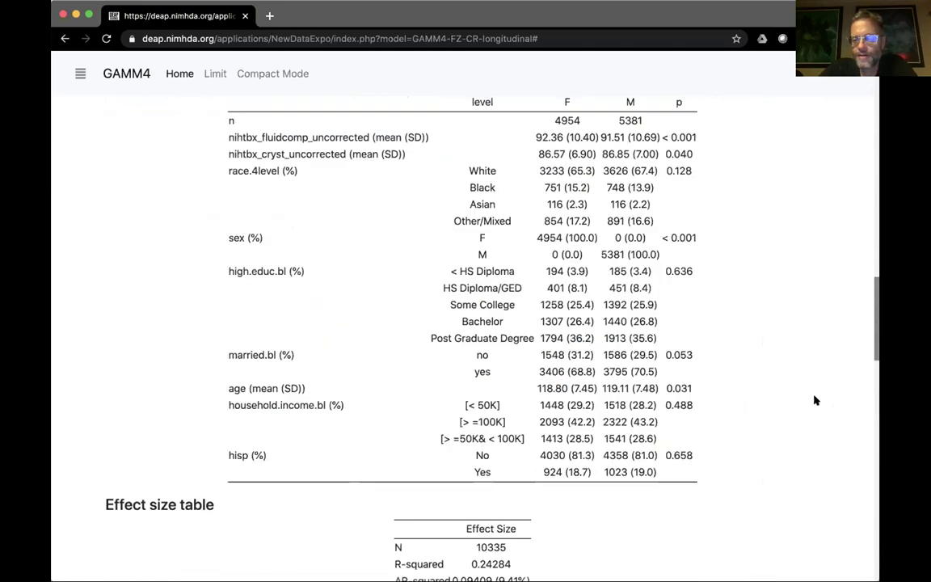
scroll(814, 420, "down", 1)
scroll(815, 424, "down", 1)
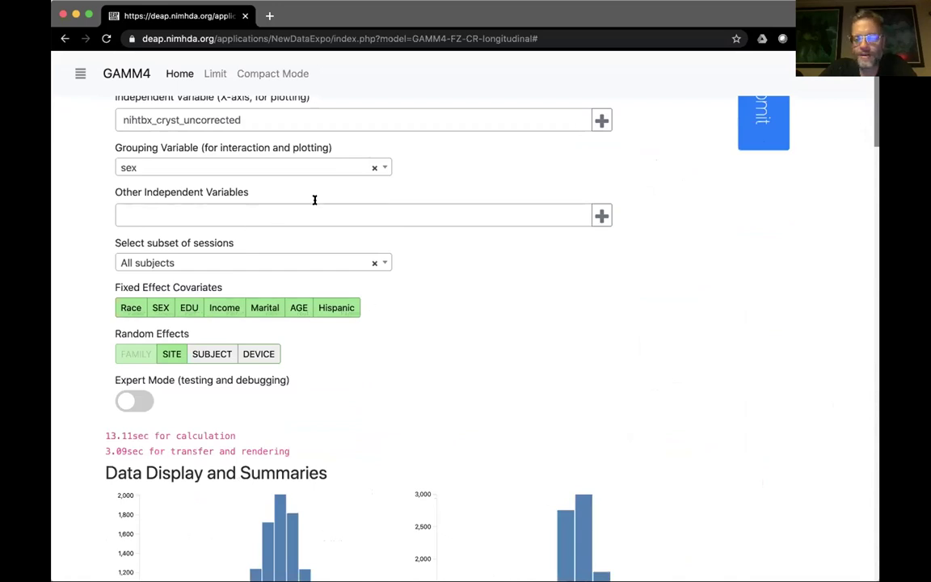
Step: Enter anthro_bmi_calc*sex+ in the Other Independent Variables field
left_click(199, 211)
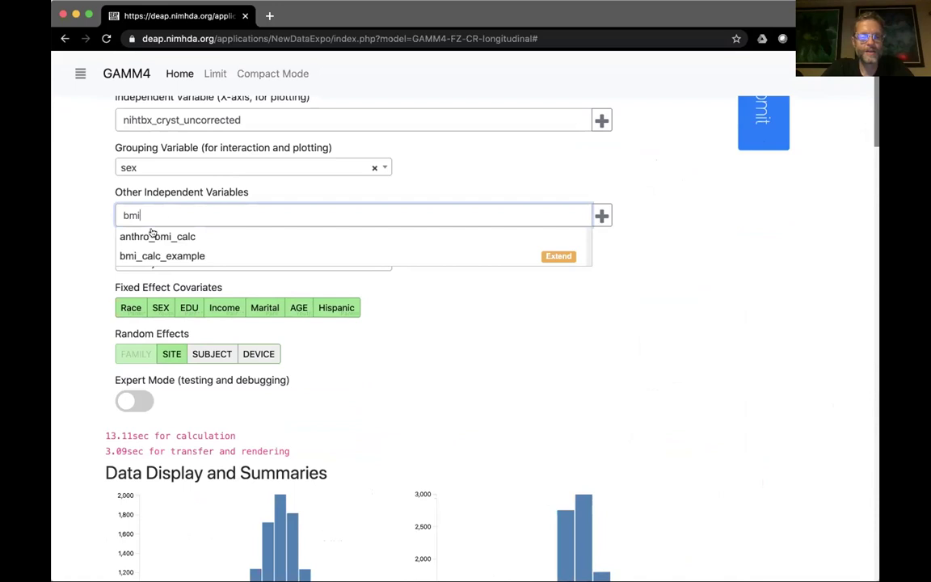
left_click(152, 236)
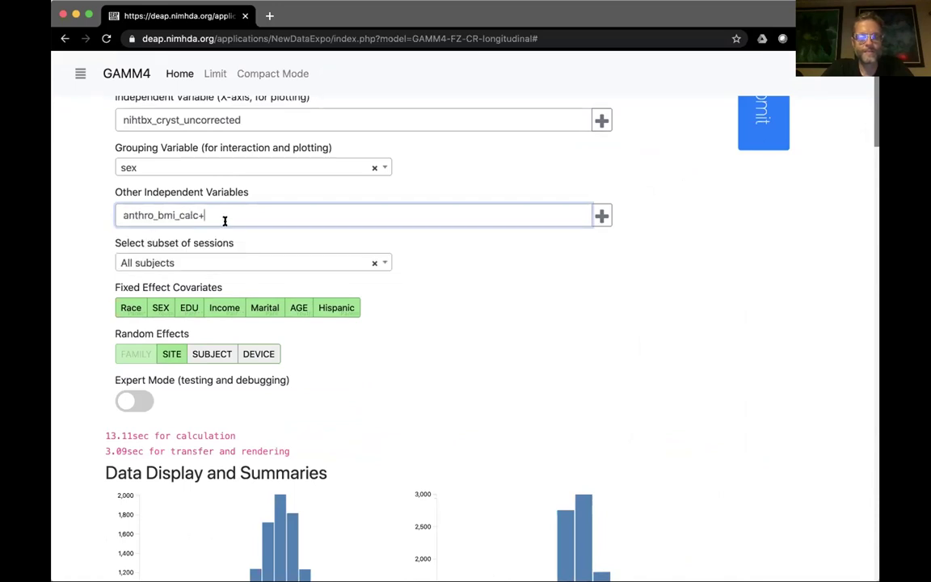
key("BackSpace")
type("*sex")
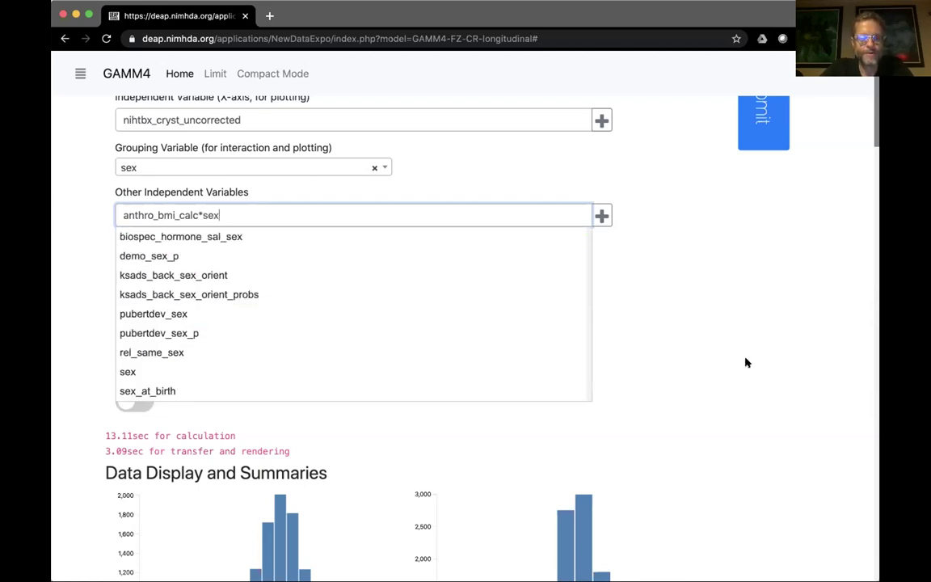
type("+")
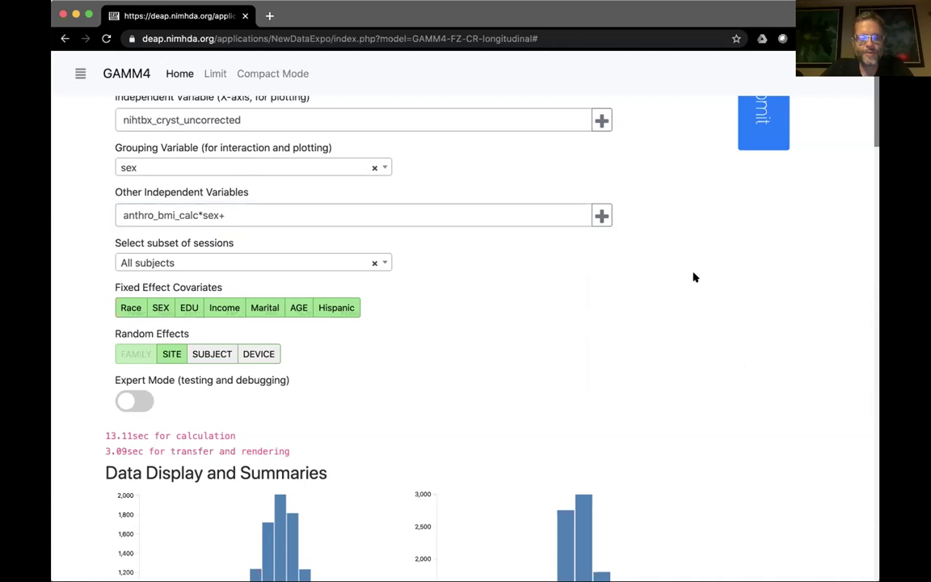
Step: Clear the sex Grouping Variable
scroll(693, 277, "up", 1)
scroll(694, 278, "up", 1)
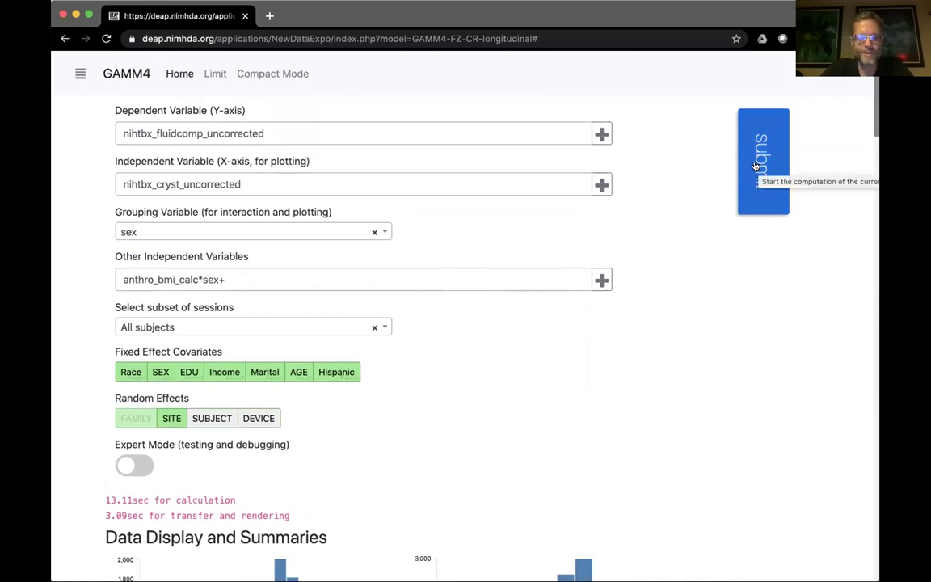
left_click(376, 232)
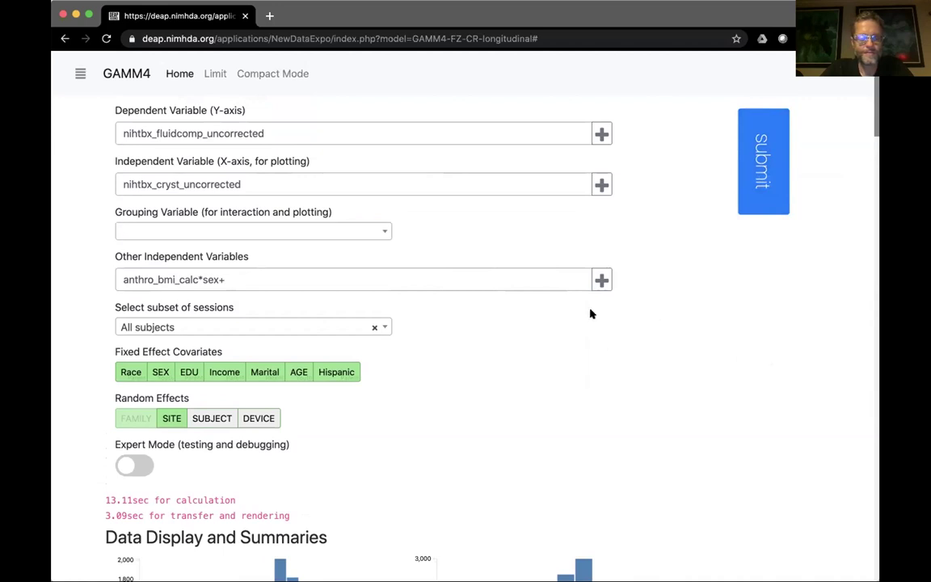
left_click(434, 280)
Step: Submit the model with the anthro_bmi_calc*sex term and scroll to the ANOVA table
type("+")
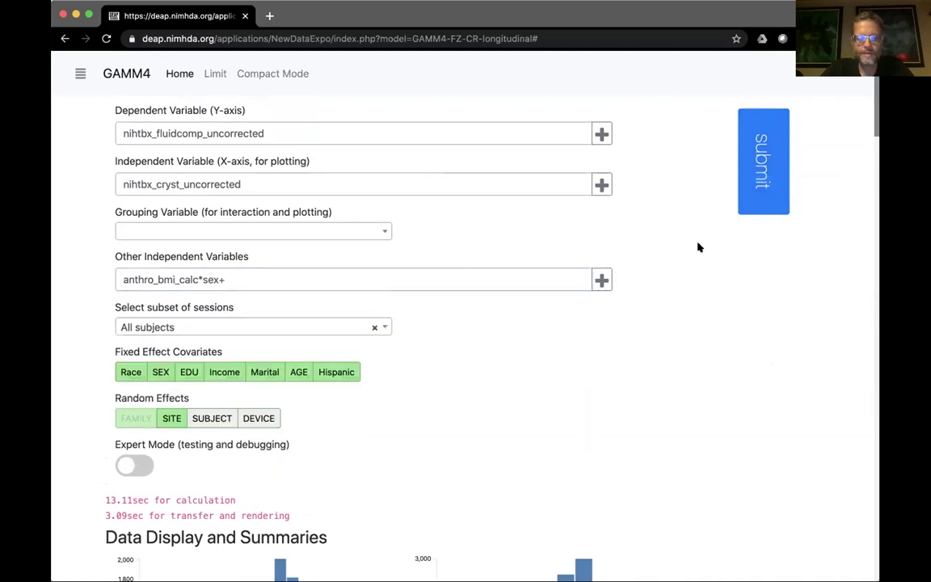
left_click(759, 156)
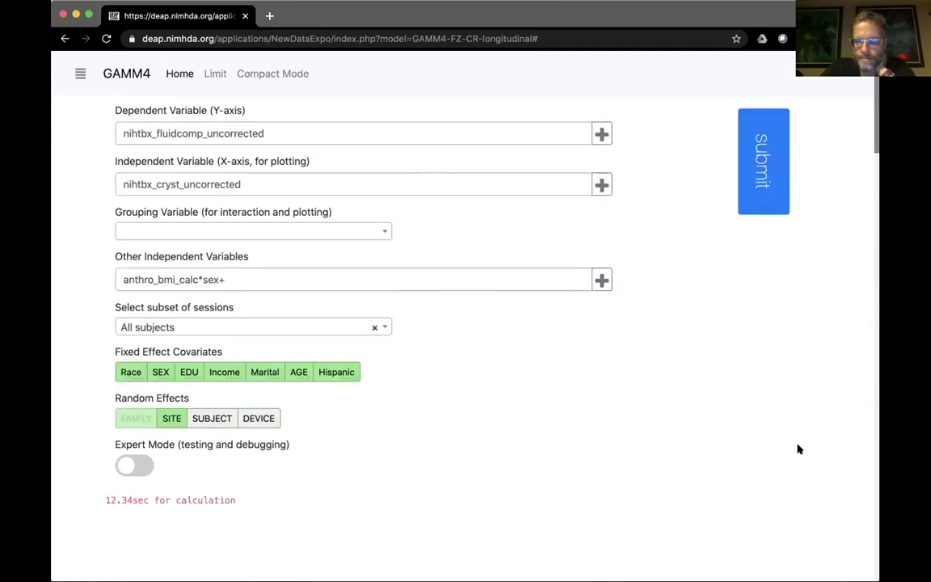
scroll(798, 449, "down", 3)
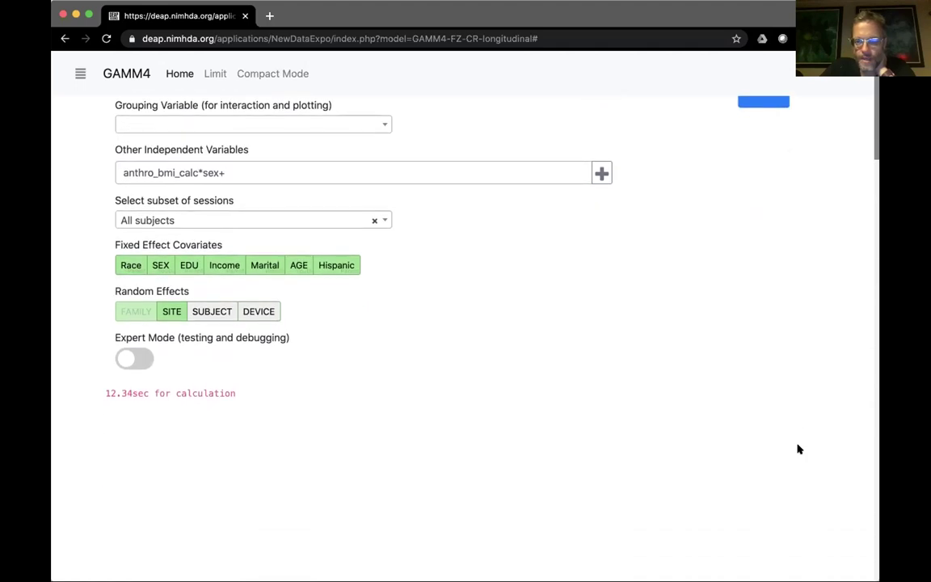
scroll(798, 449, "down", 10)
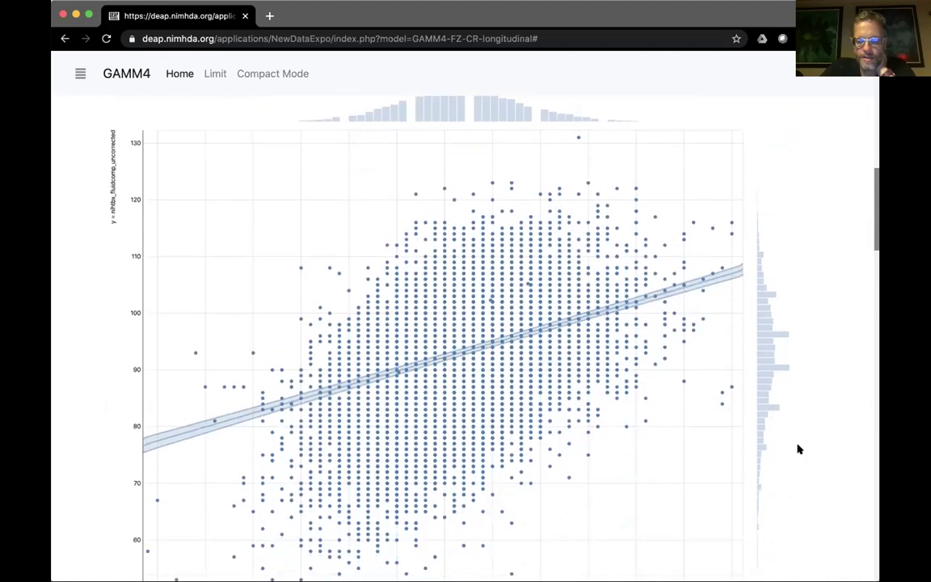
scroll(797, 449, "down", 12)
scroll(798, 449, "up", 2)
scroll(796, 447, "down", 15)
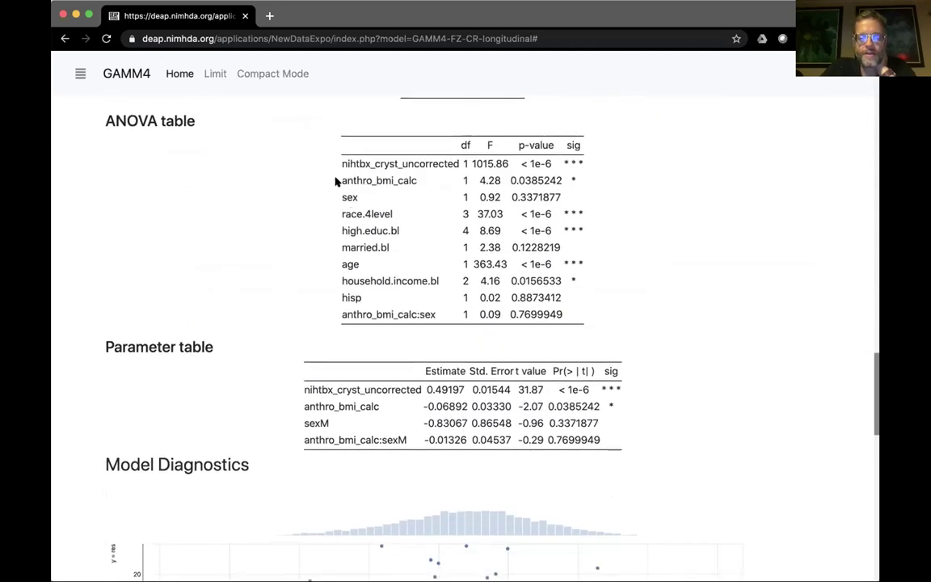
Step: Highlight the anthro_bmi_calc p-value 0.0385242 and the anthro_bmi_calc:sex interaction row
left_click_drag(353, 178, 372, 161)
left_click(424, 180)
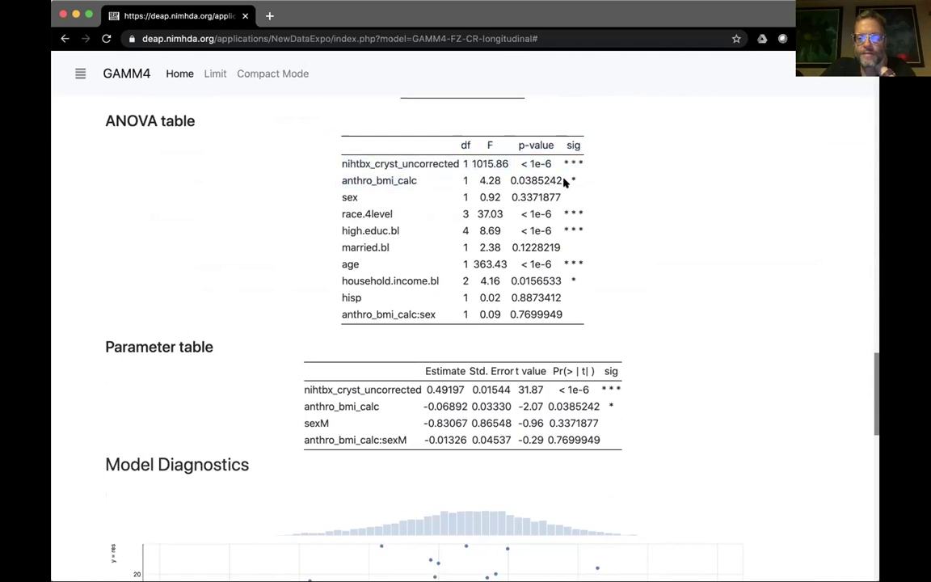
left_click_drag(570, 182, 518, 181)
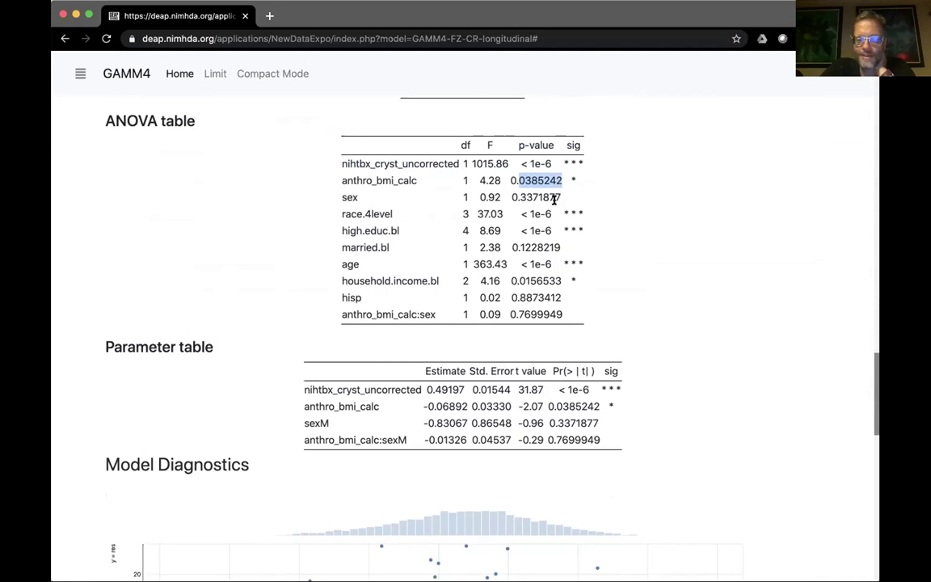
left_click(351, 311)
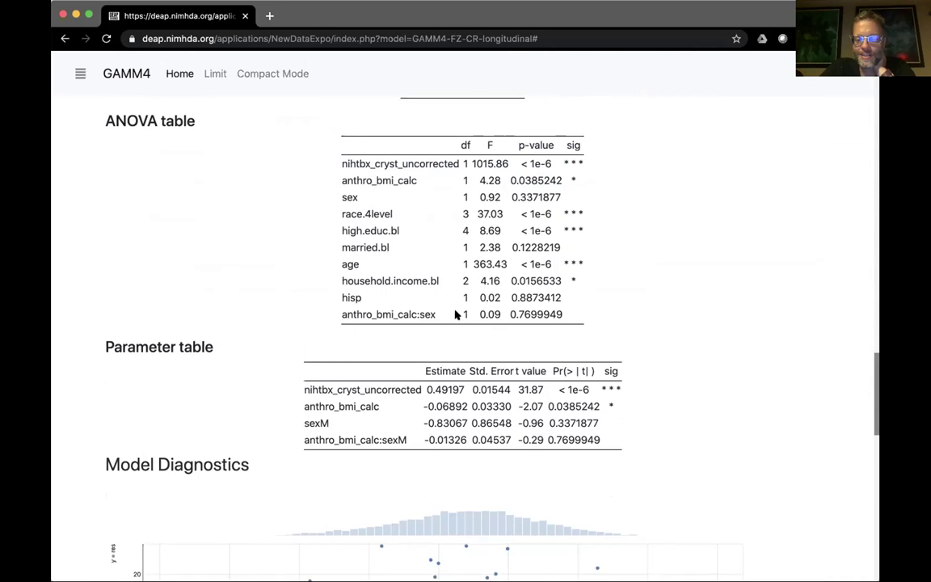
left_click_drag(392, 314, 516, 308)
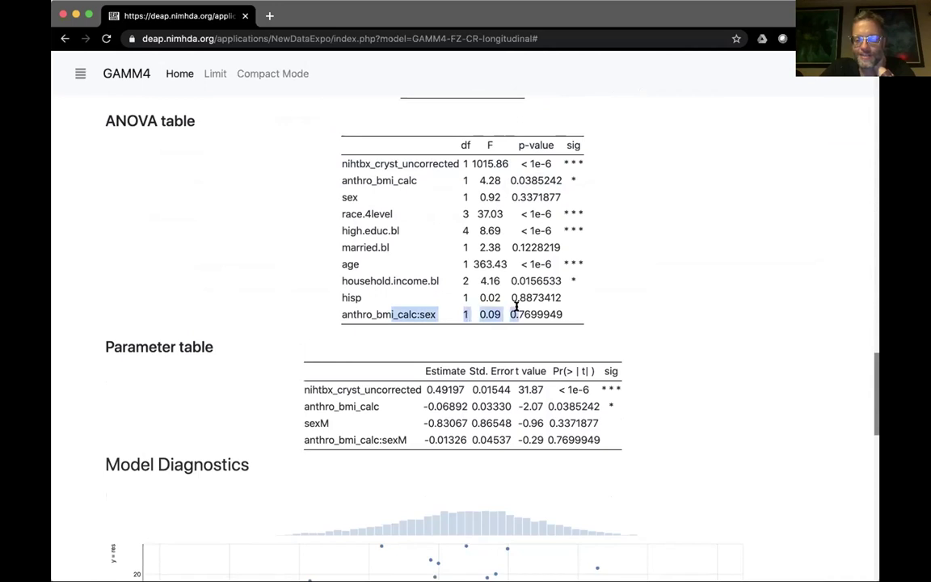
left_click(725, 309)
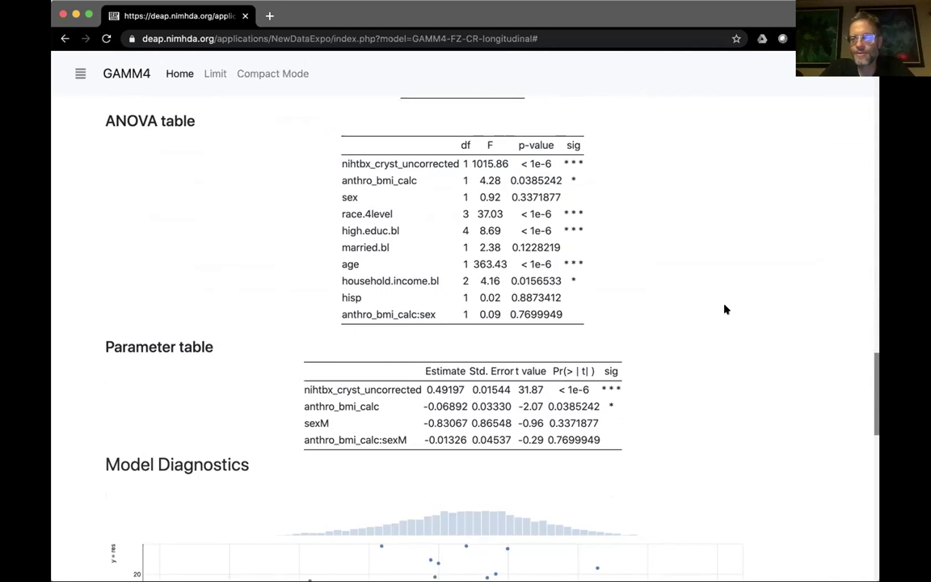
scroll(725, 309, "up", 20)
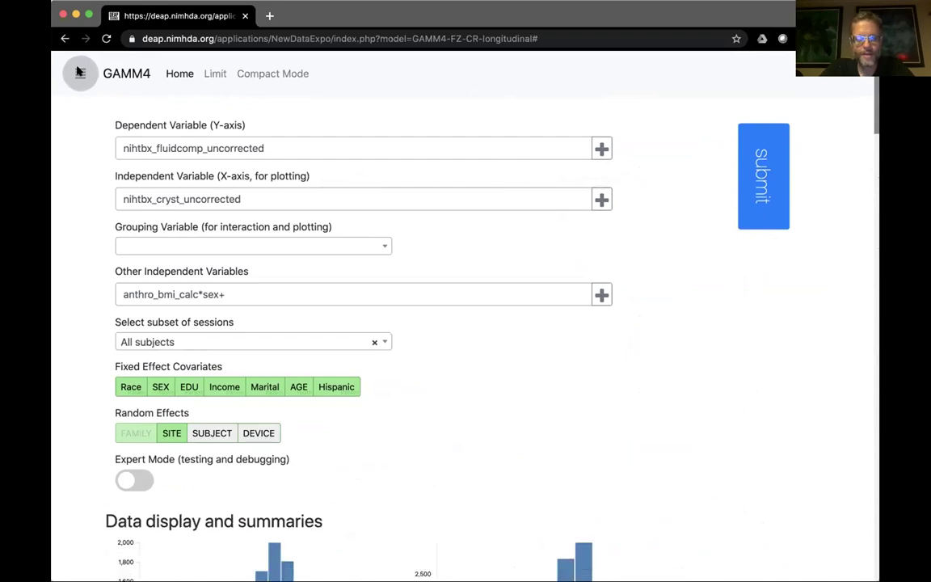
Step: Load a saved model from the Load model panel, restoring nihtbx_picvocab_uncorrected as predictor
left_click(78, 73)
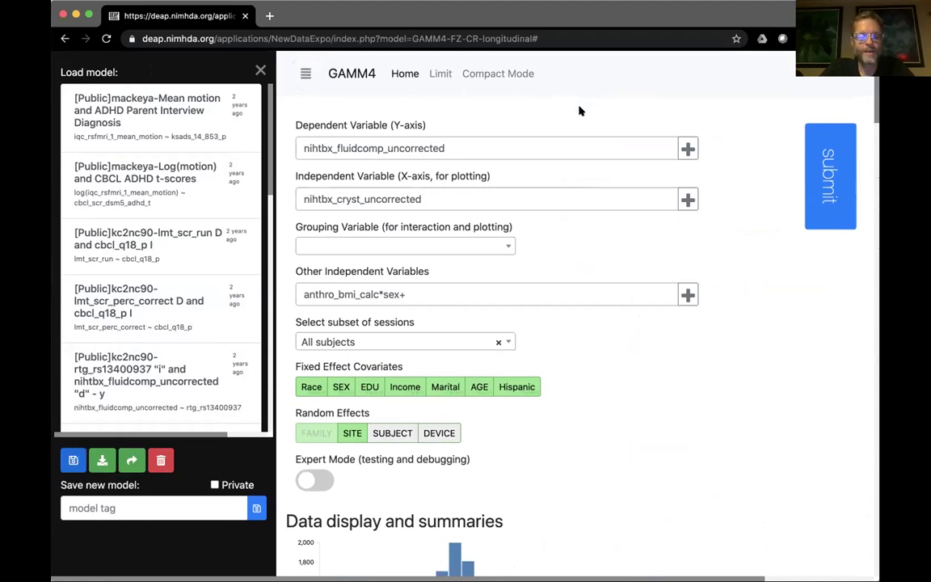
left_click(135, 501)
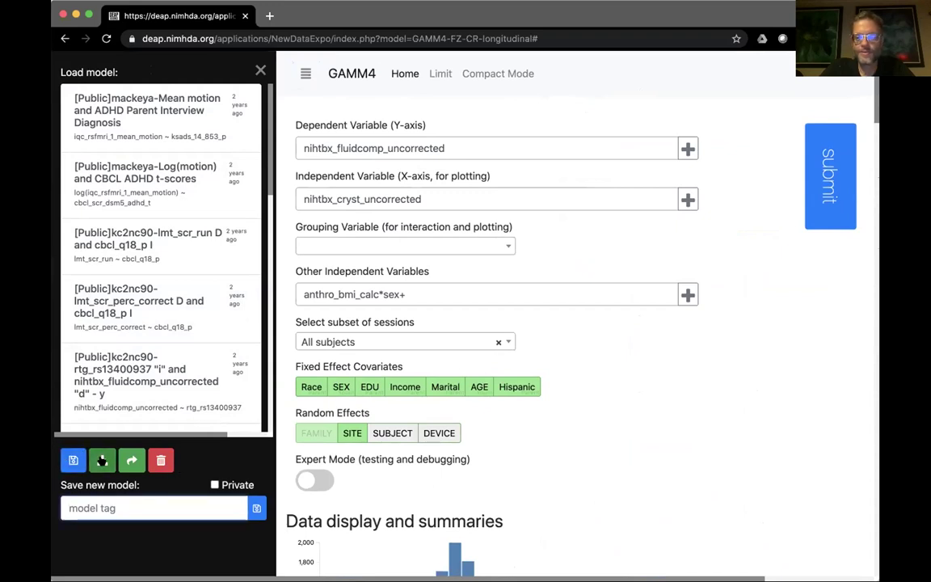
left_click(101, 459)
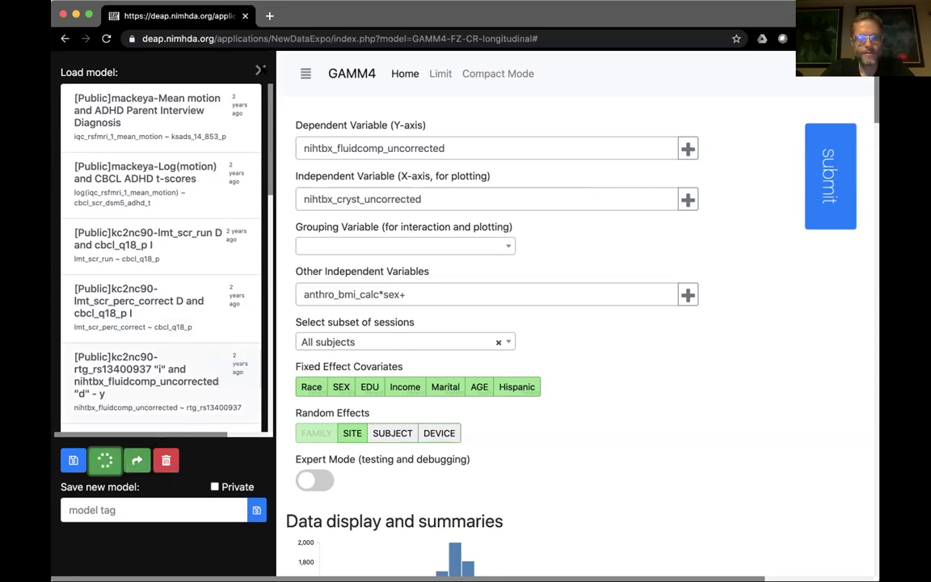
left_click(260, 71)
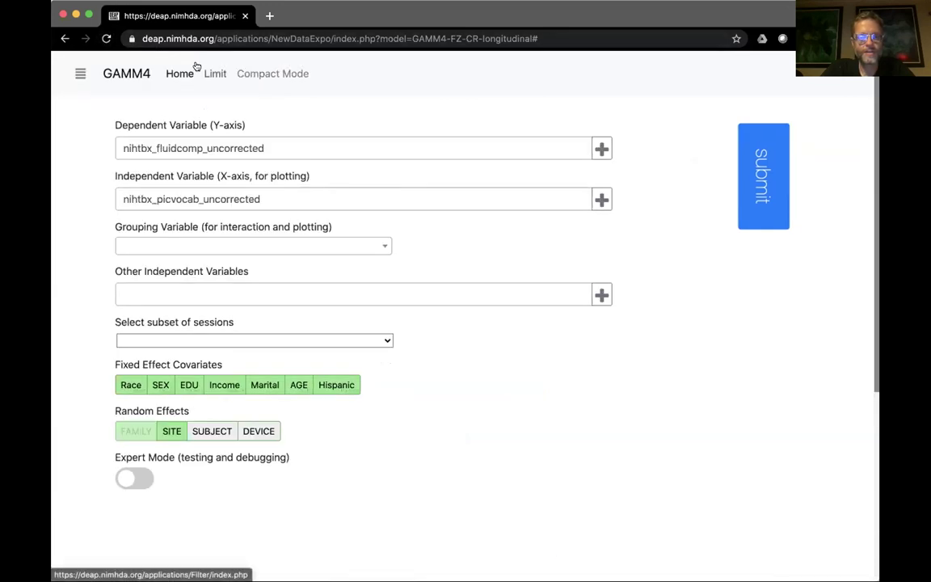
left_click(69, 65)
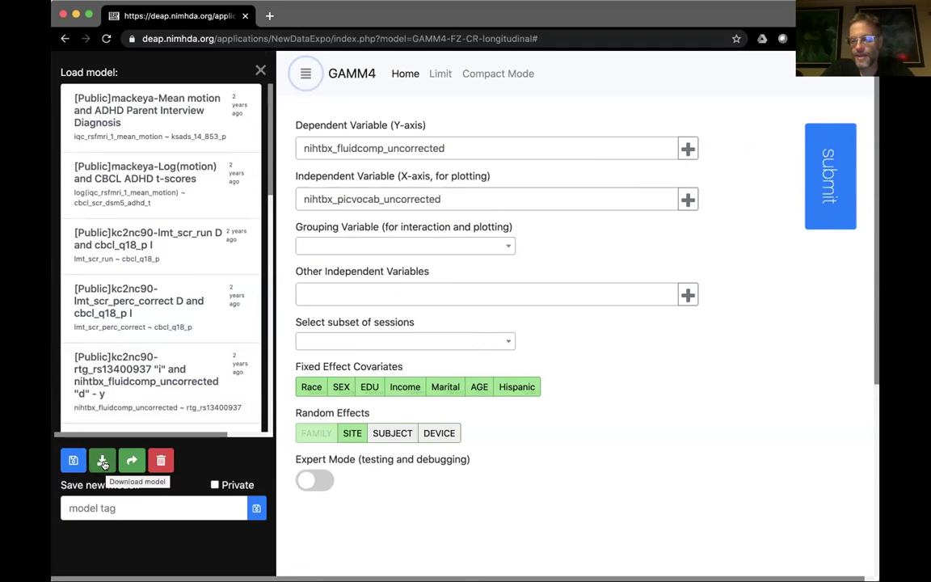
left_click(259, 71)
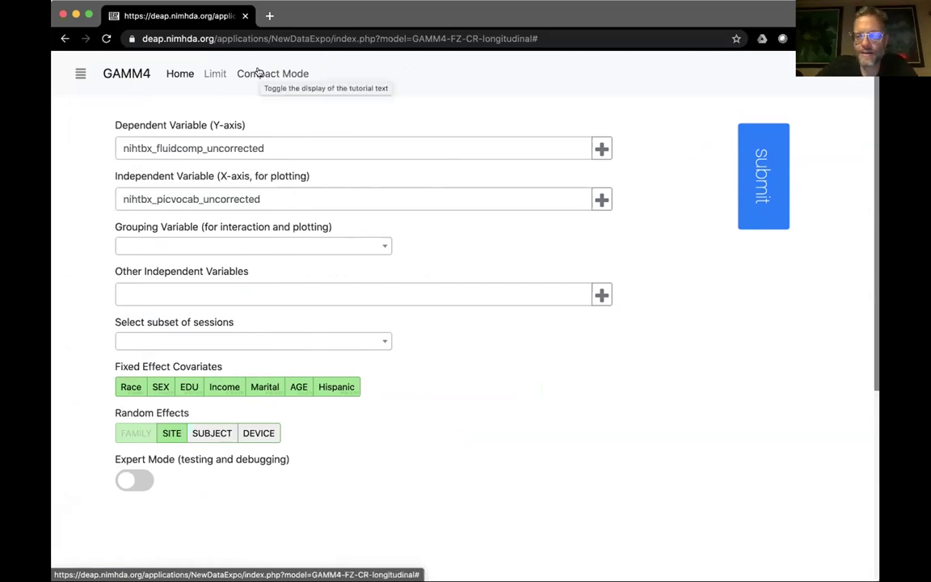